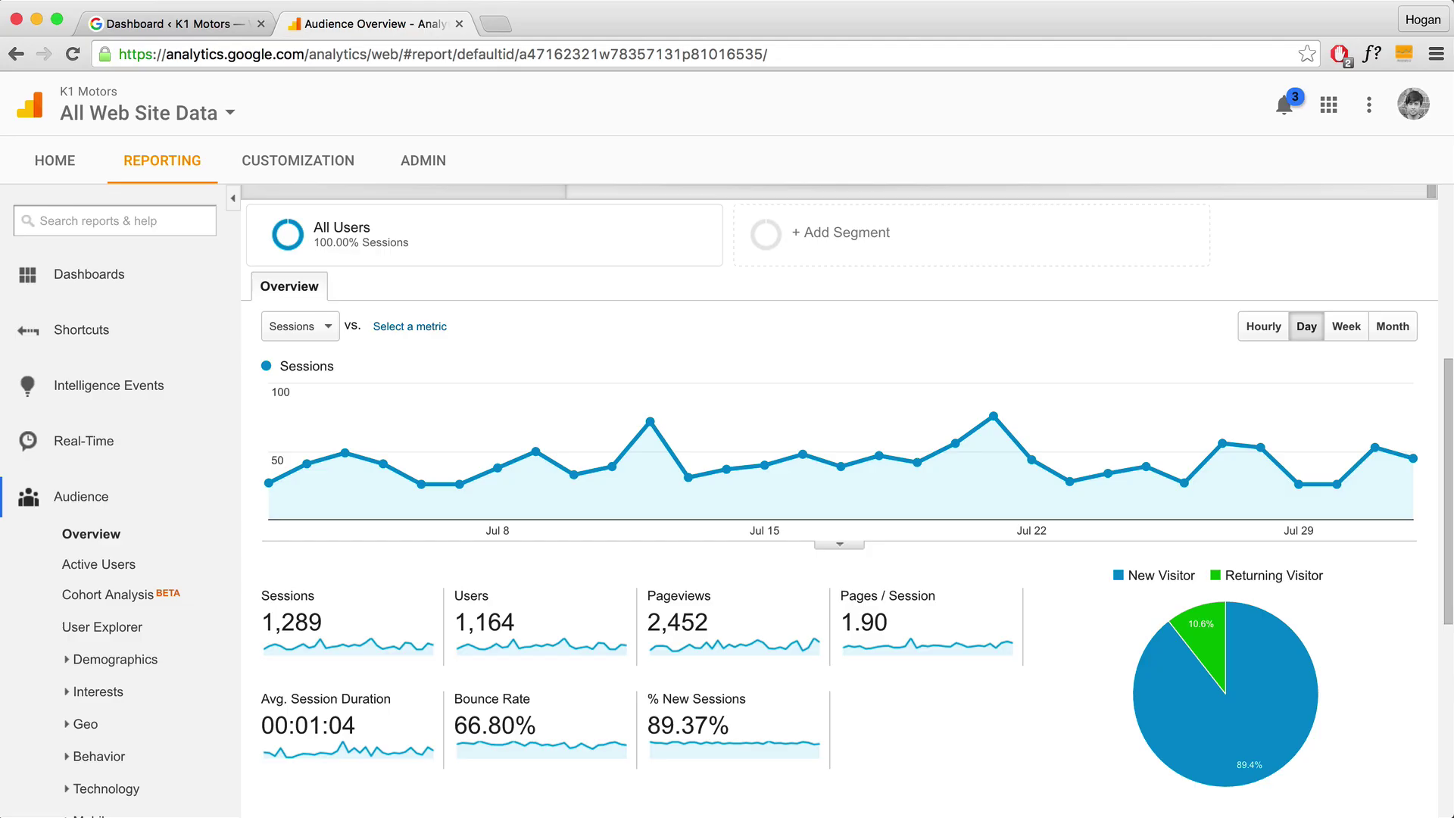
# Switch to the WordPress Dashboard tab and scroll down through the dashboard.
pyautogui.hotkey('ctrl', 'shift', 'Tab')
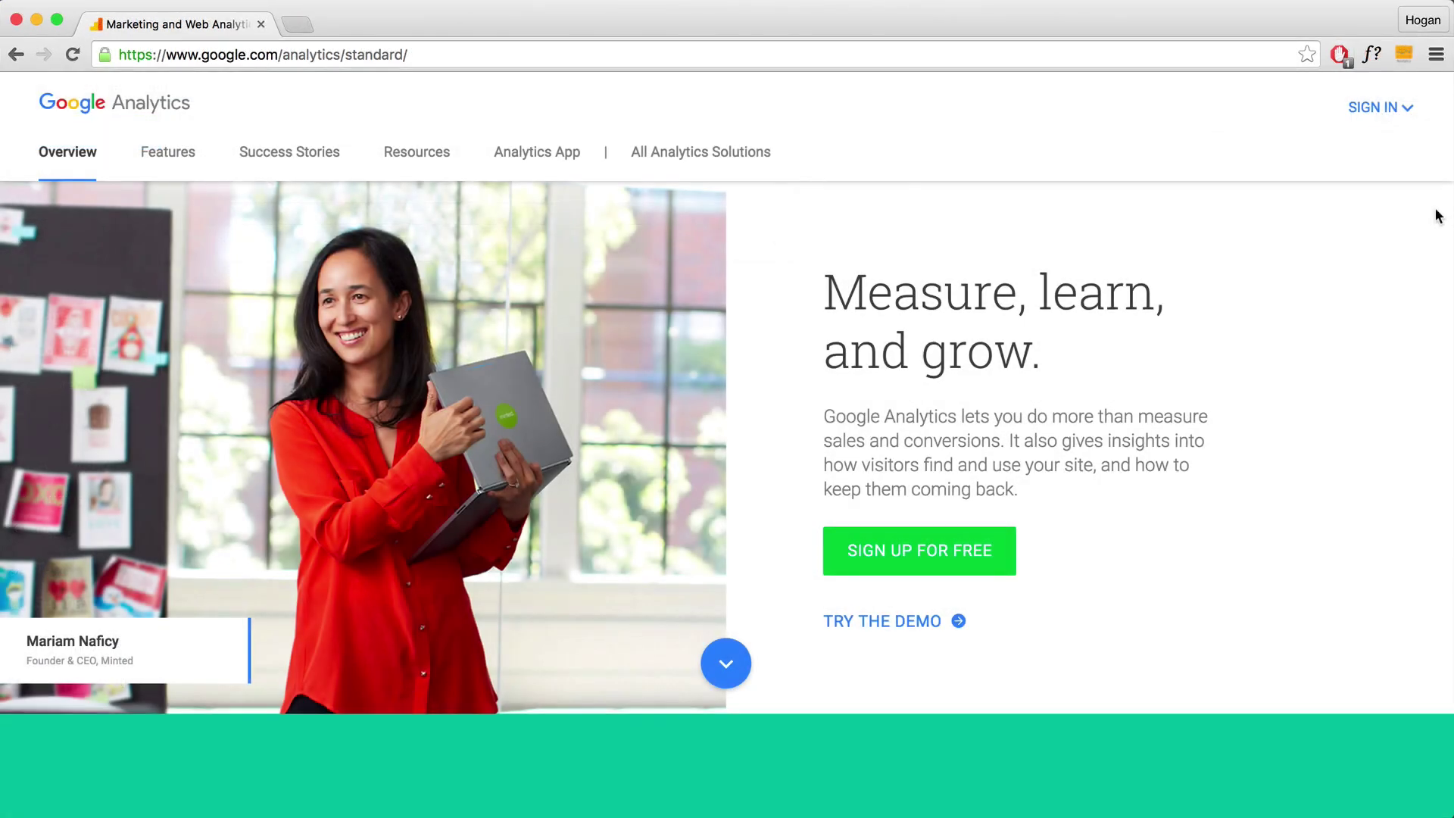
pyautogui.scroll(-2, 1439, 216)
pyautogui.scroll(-5, 1437, 215)
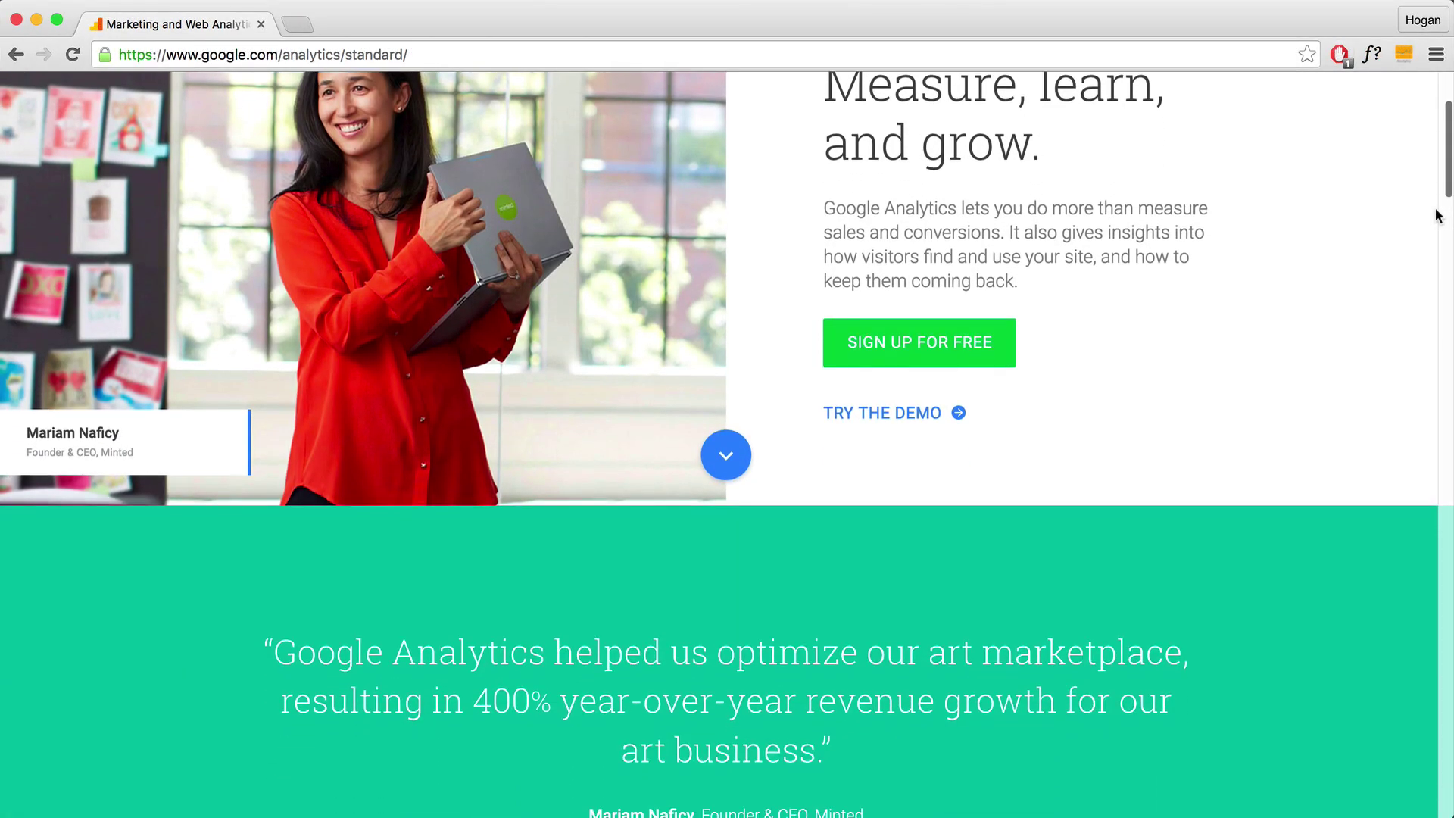
pyautogui.scroll(-5, 1437, 216)
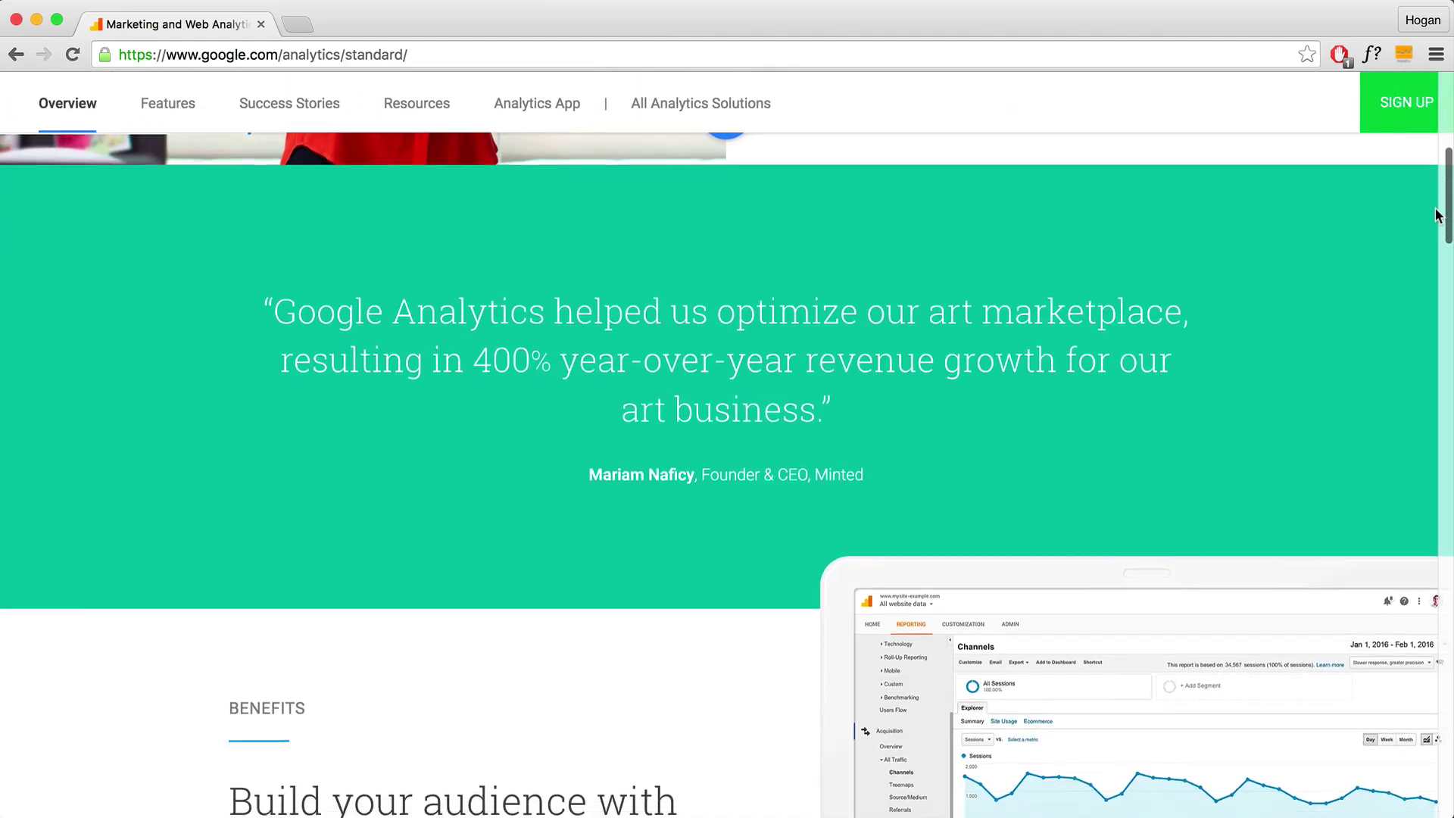
pyautogui.scroll(-5, 1436, 216)
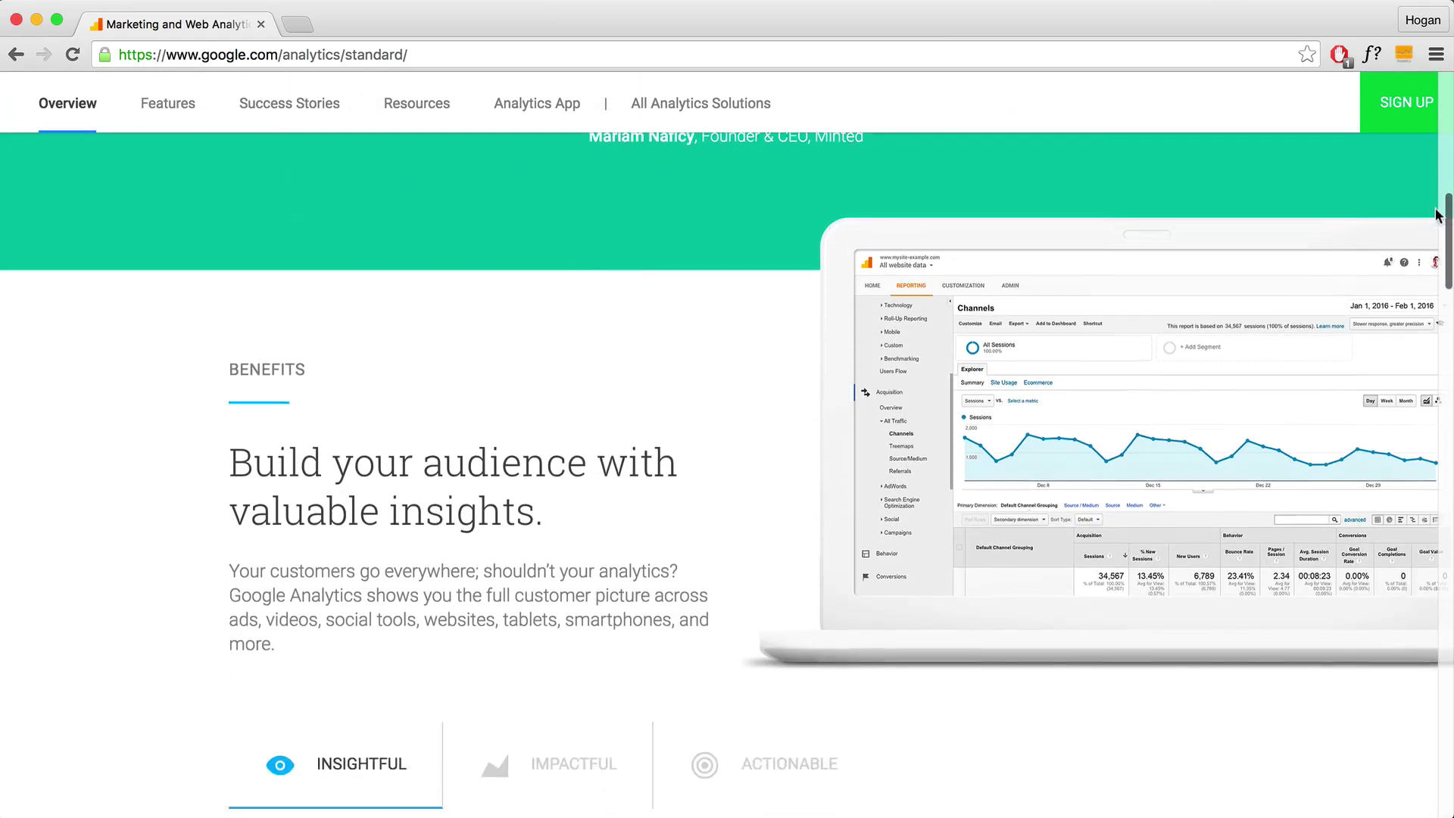
pyautogui.scroll(-5, 1437, 216)
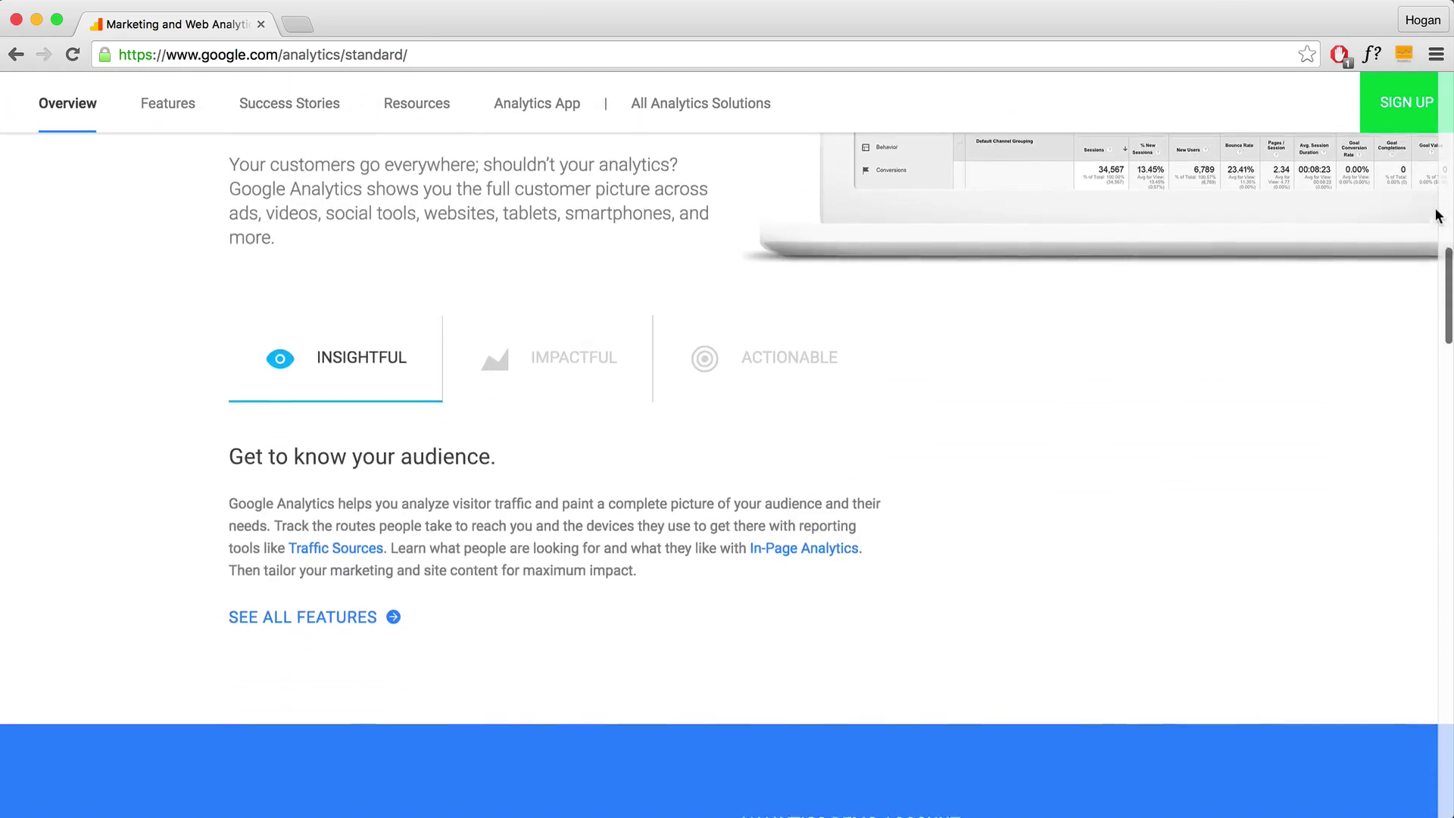
pyautogui.scroll(-5, 1437, 216)
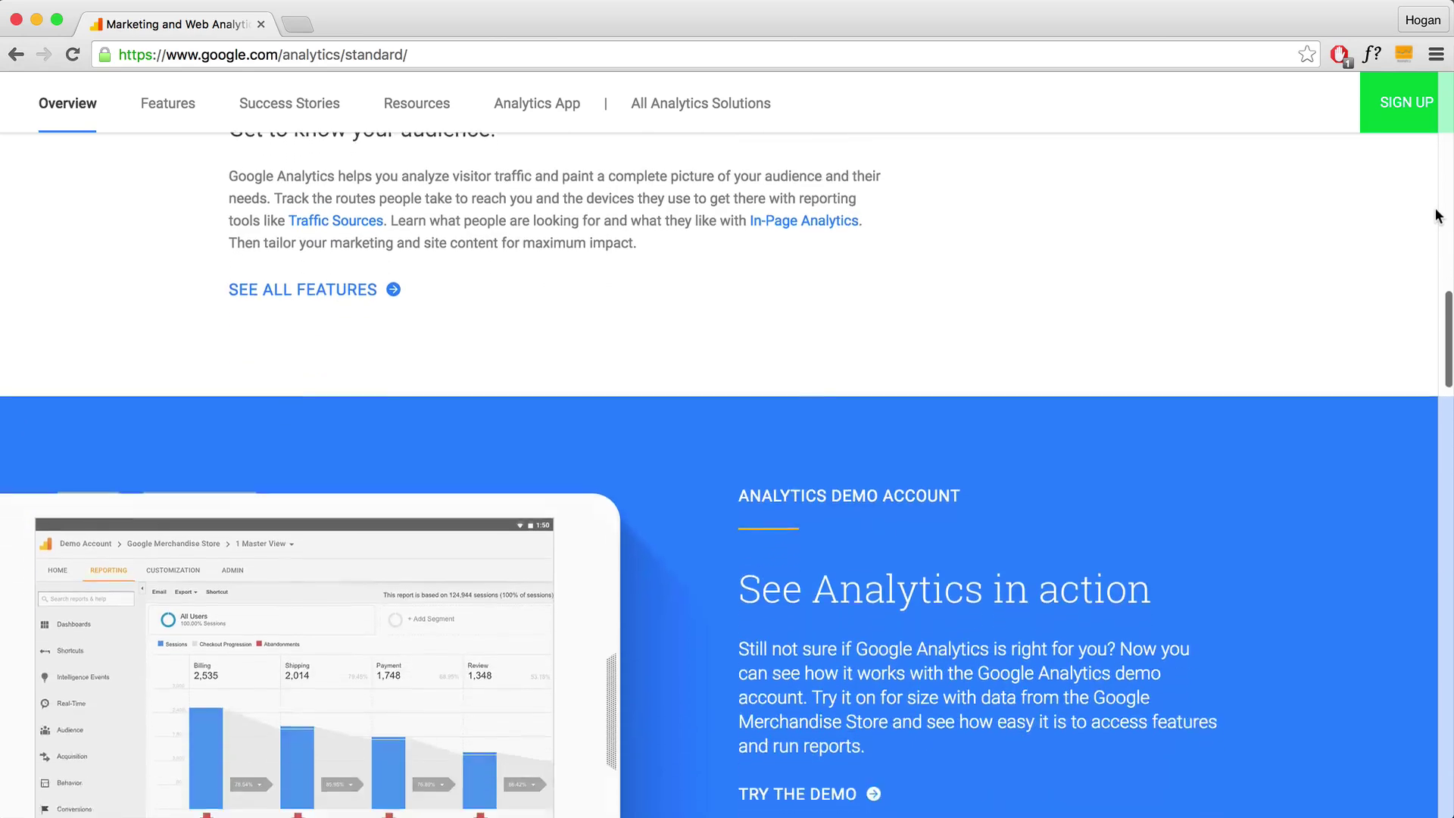
pyautogui.scroll(-7, 1436, 216)
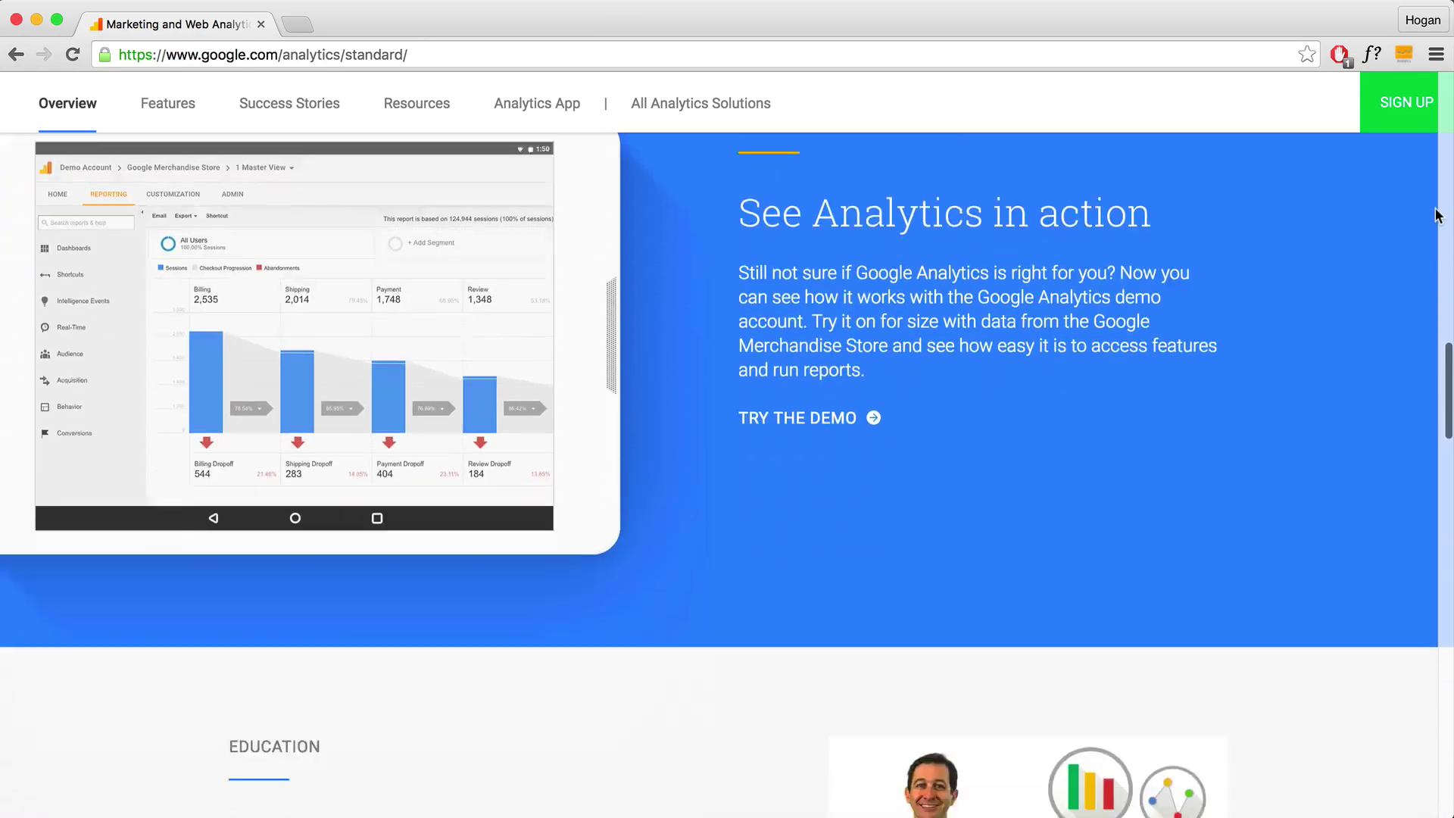
pyautogui.scroll(-5, 1437, 216)
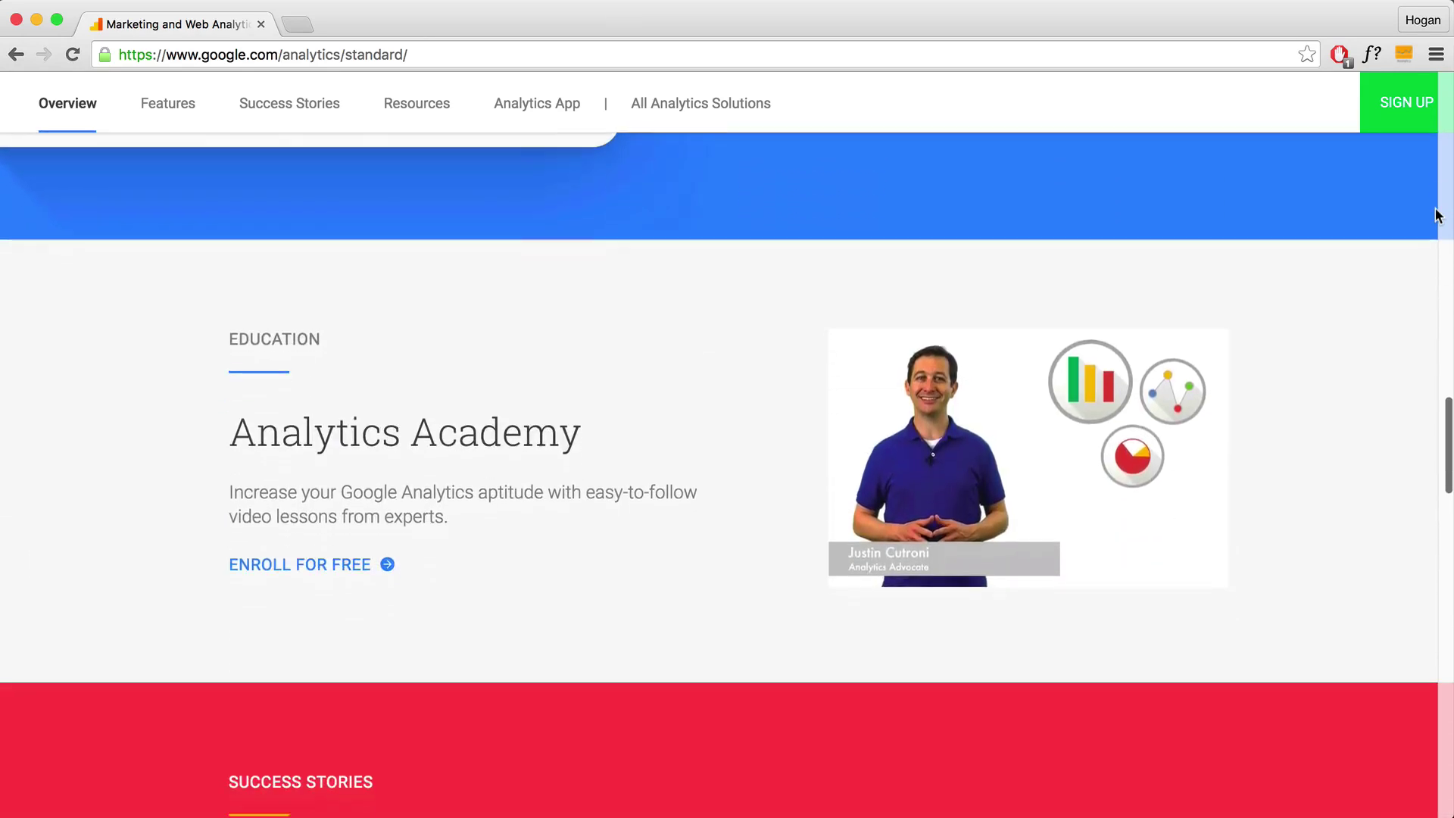
pyautogui.scroll(-9, 1437, 215)
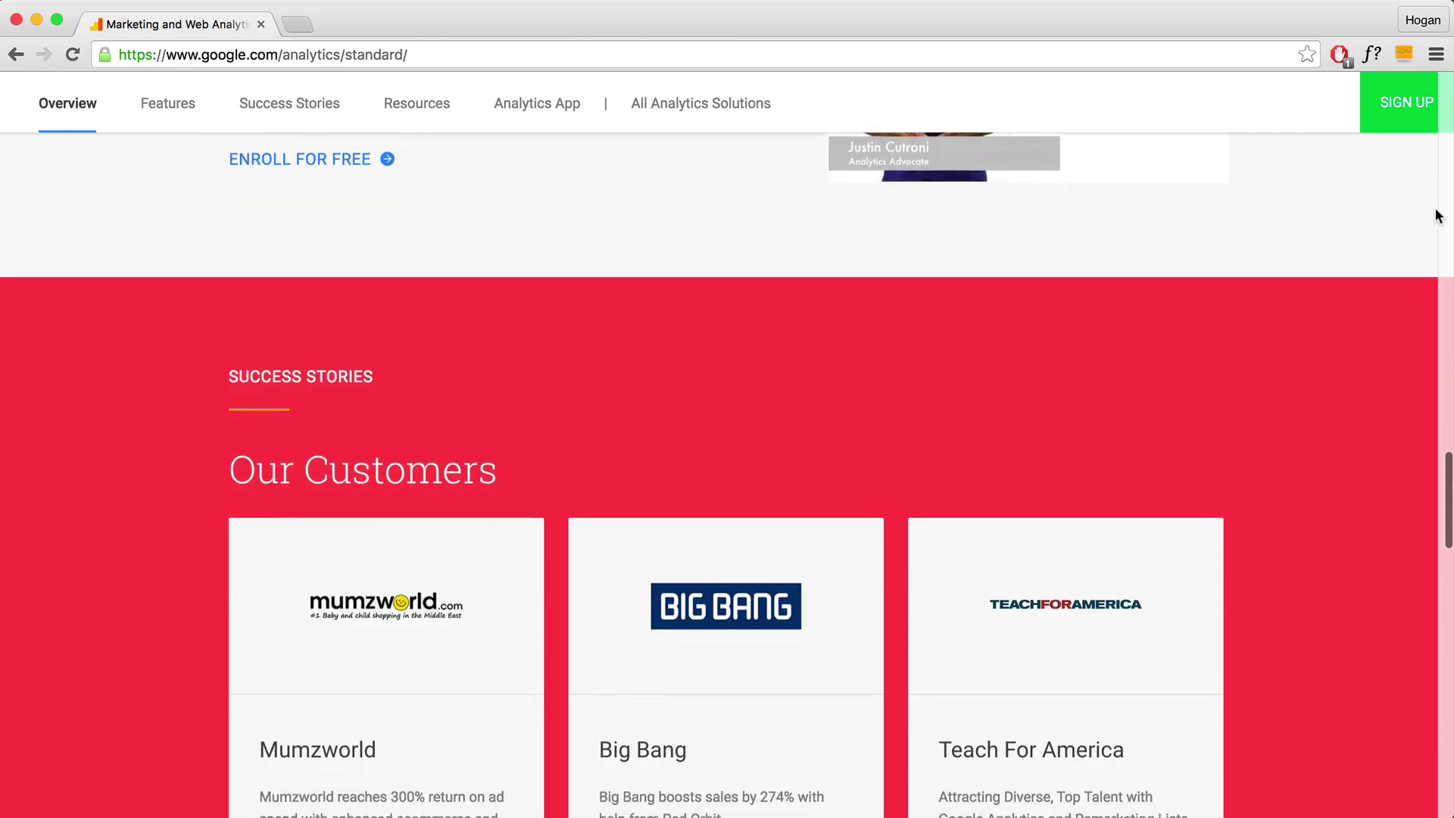
pyautogui.scroll(-6, 1437, 216)
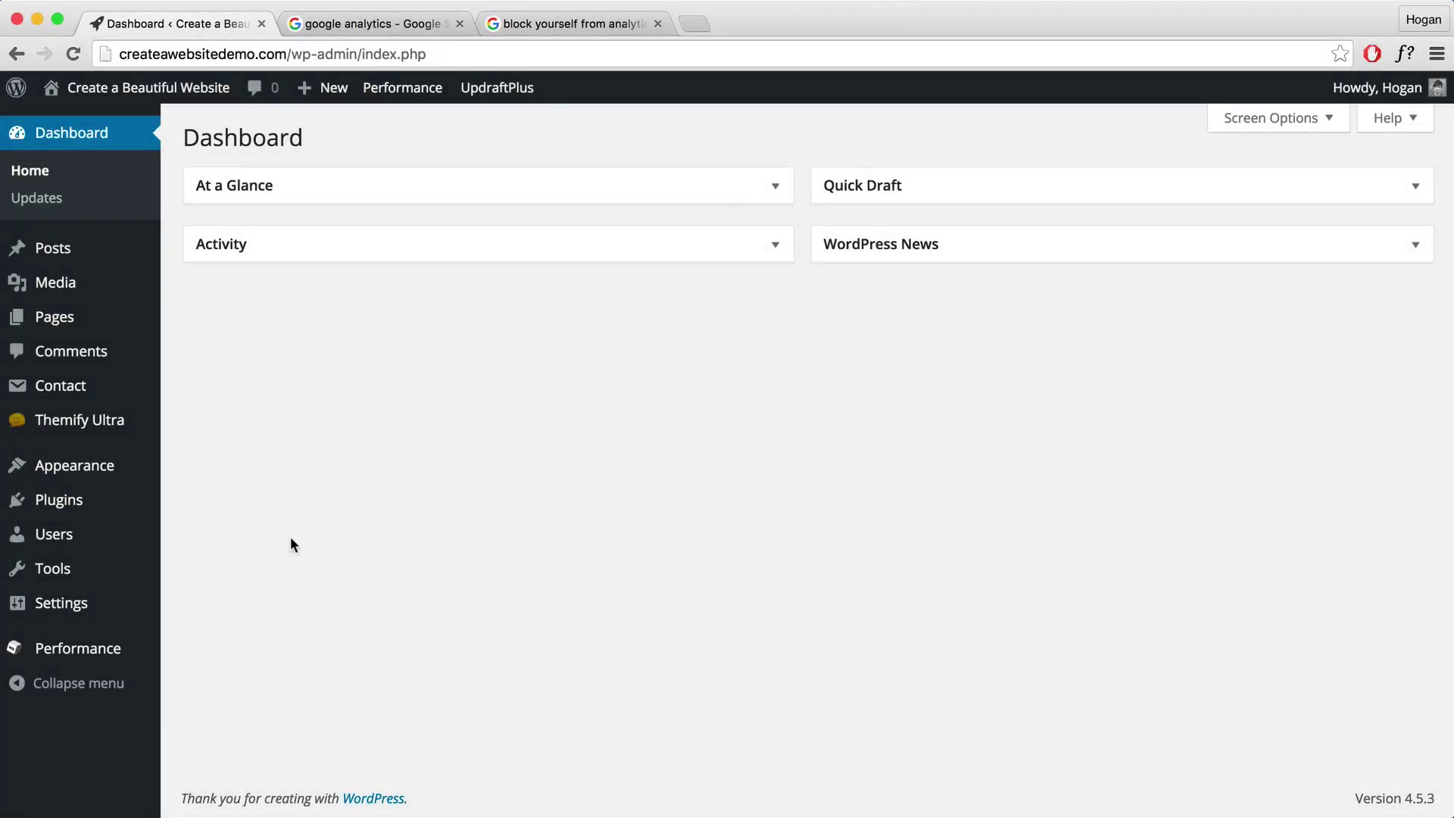
# Search Add New plugins for 'Google analytics dashboard for wp', then install and activate it.
pyautogui.moveTo(60, 501)
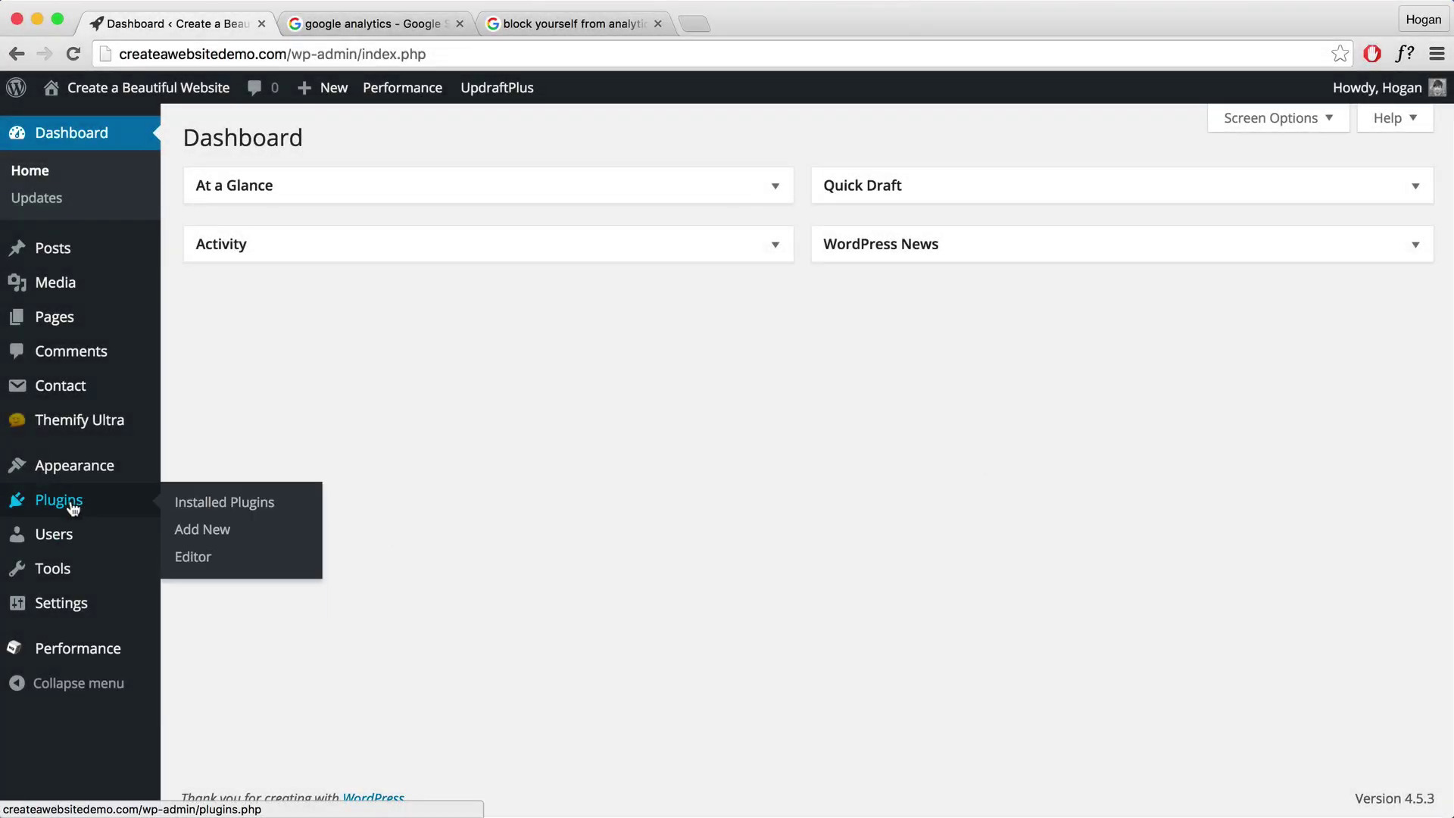
pyautogui.click(206, 529)
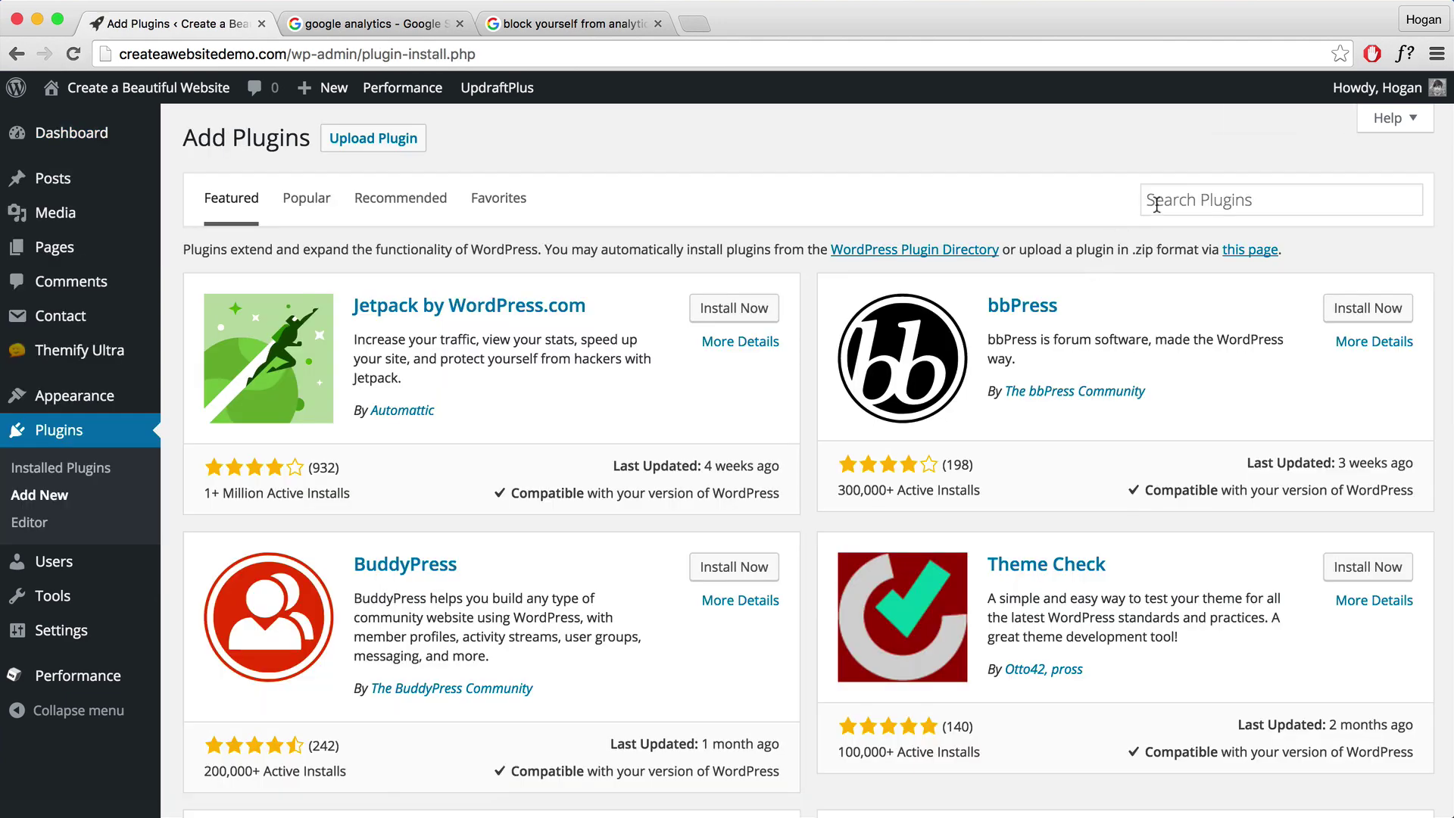
pyautogui.click(1156, 205)
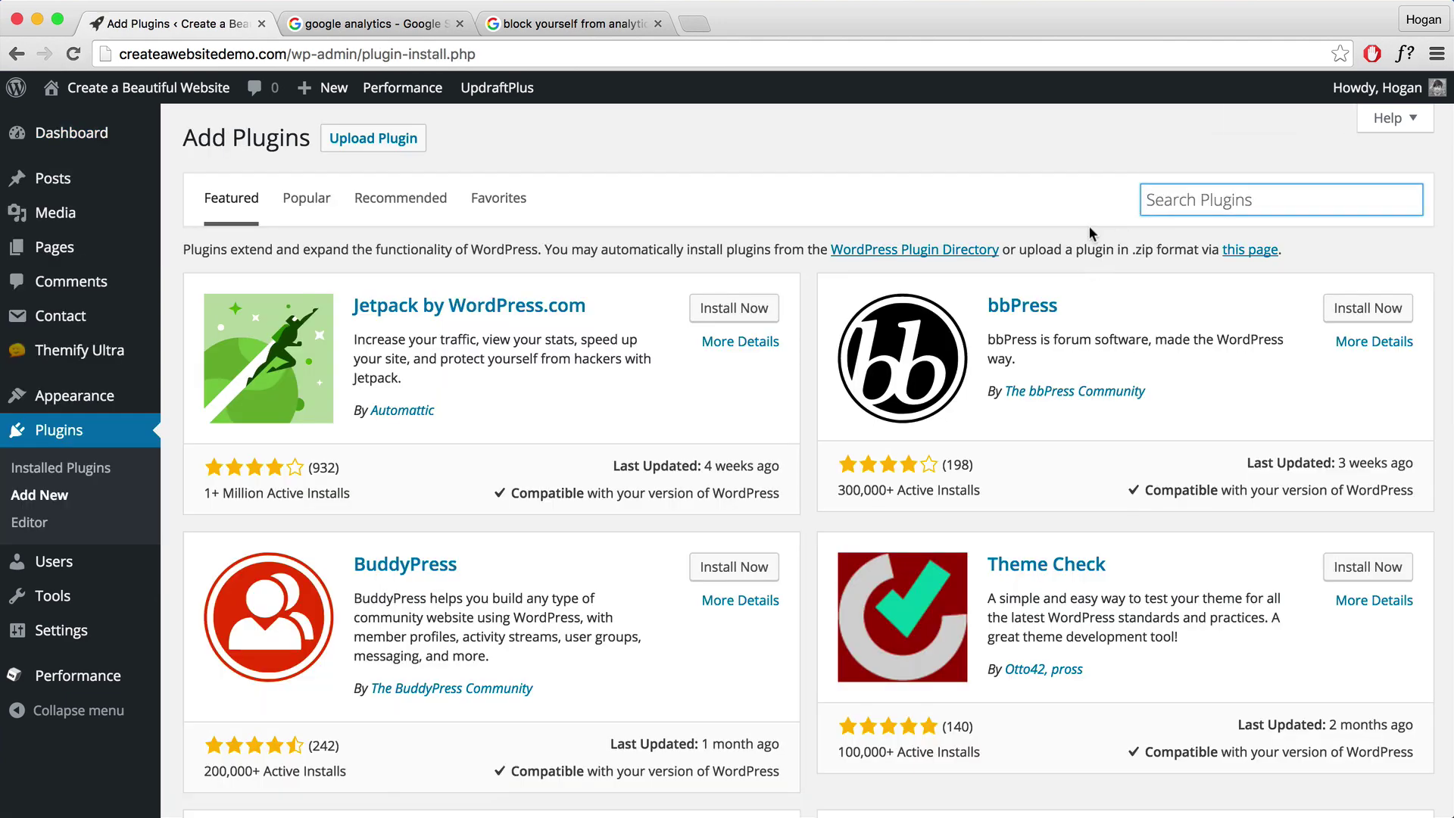
pyautogui.write('Goog')
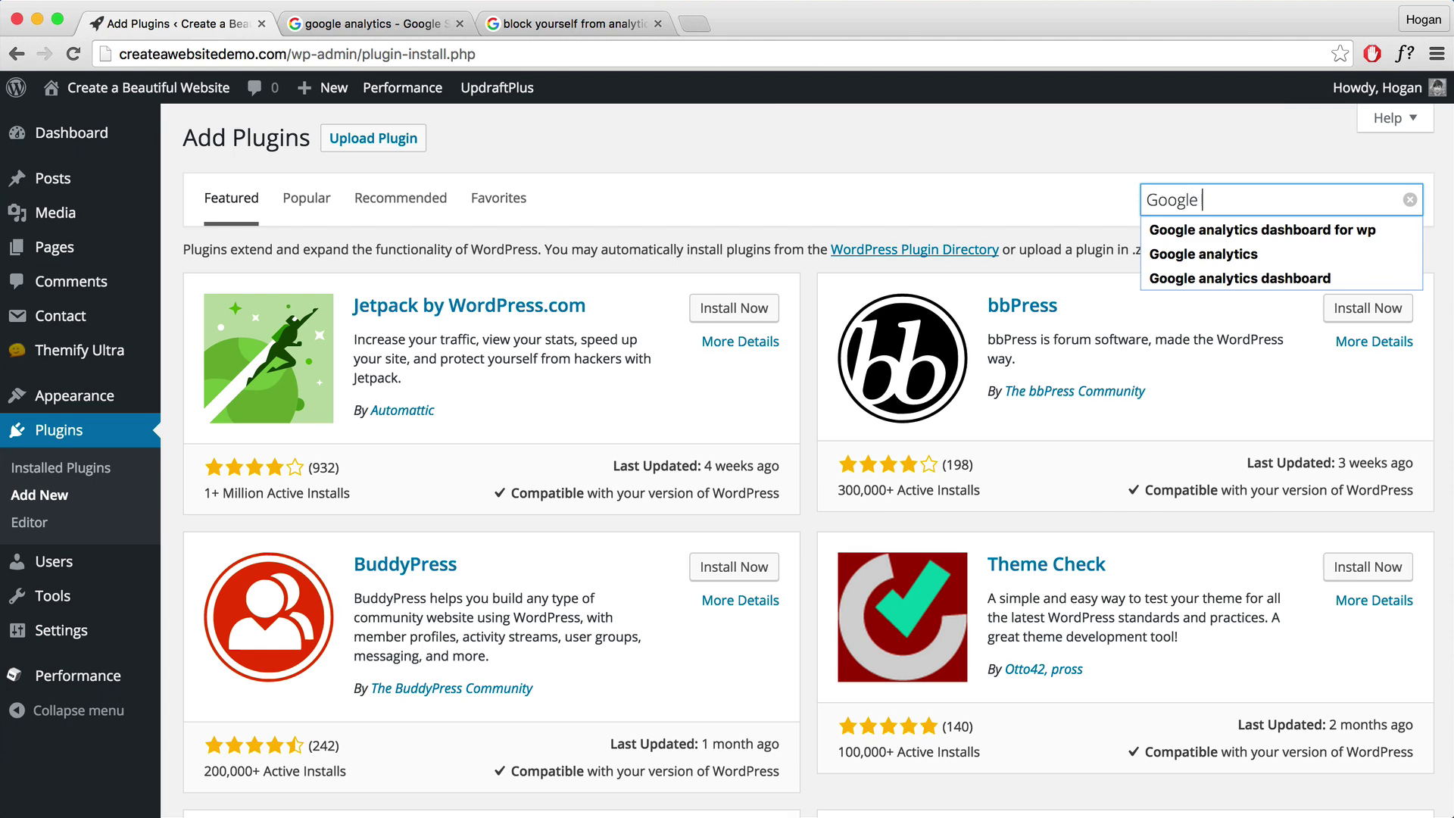
pyautogui.write('le')
pyautogui.press('Down')
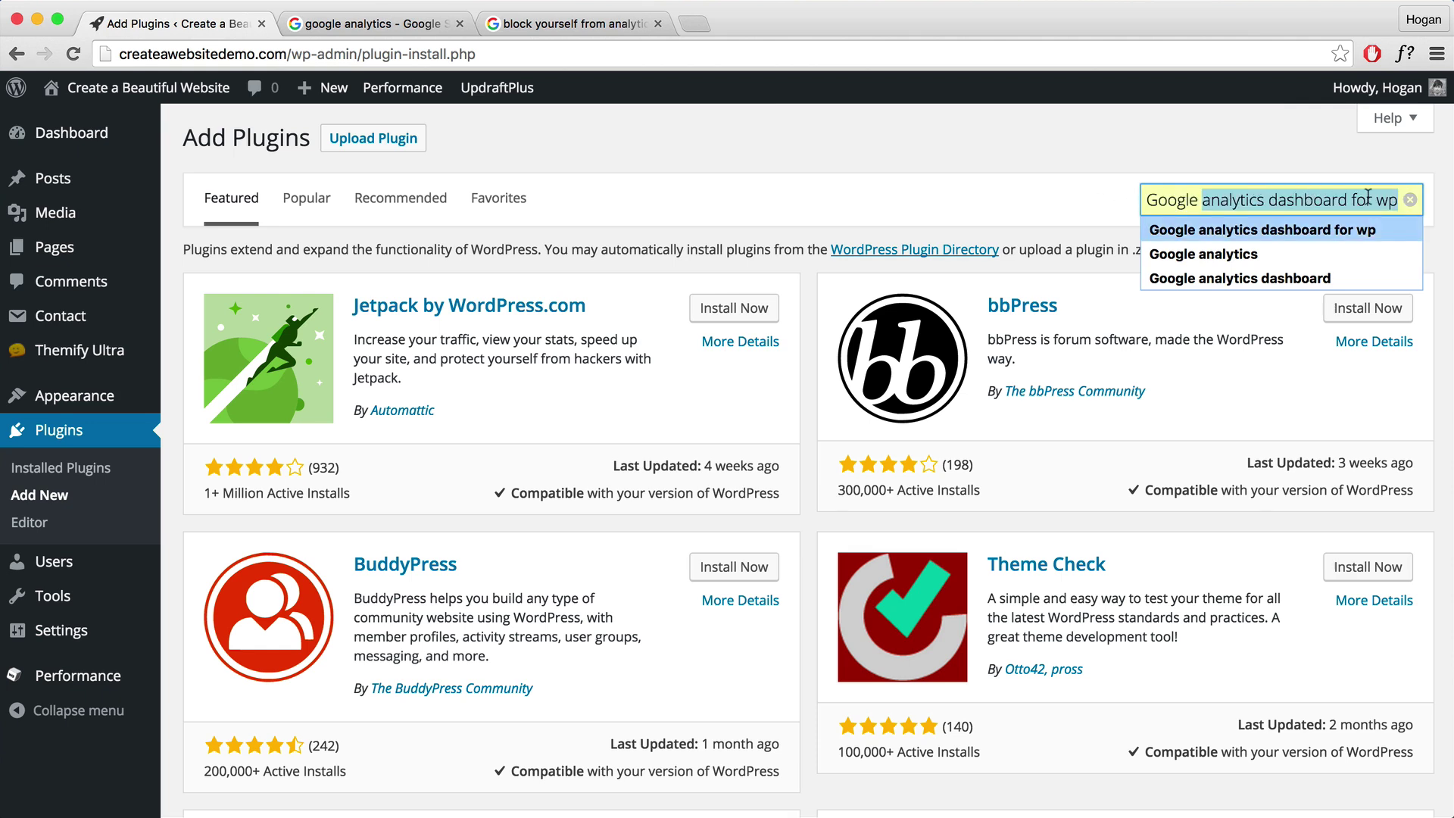
pyautogui.click(1394, 200)
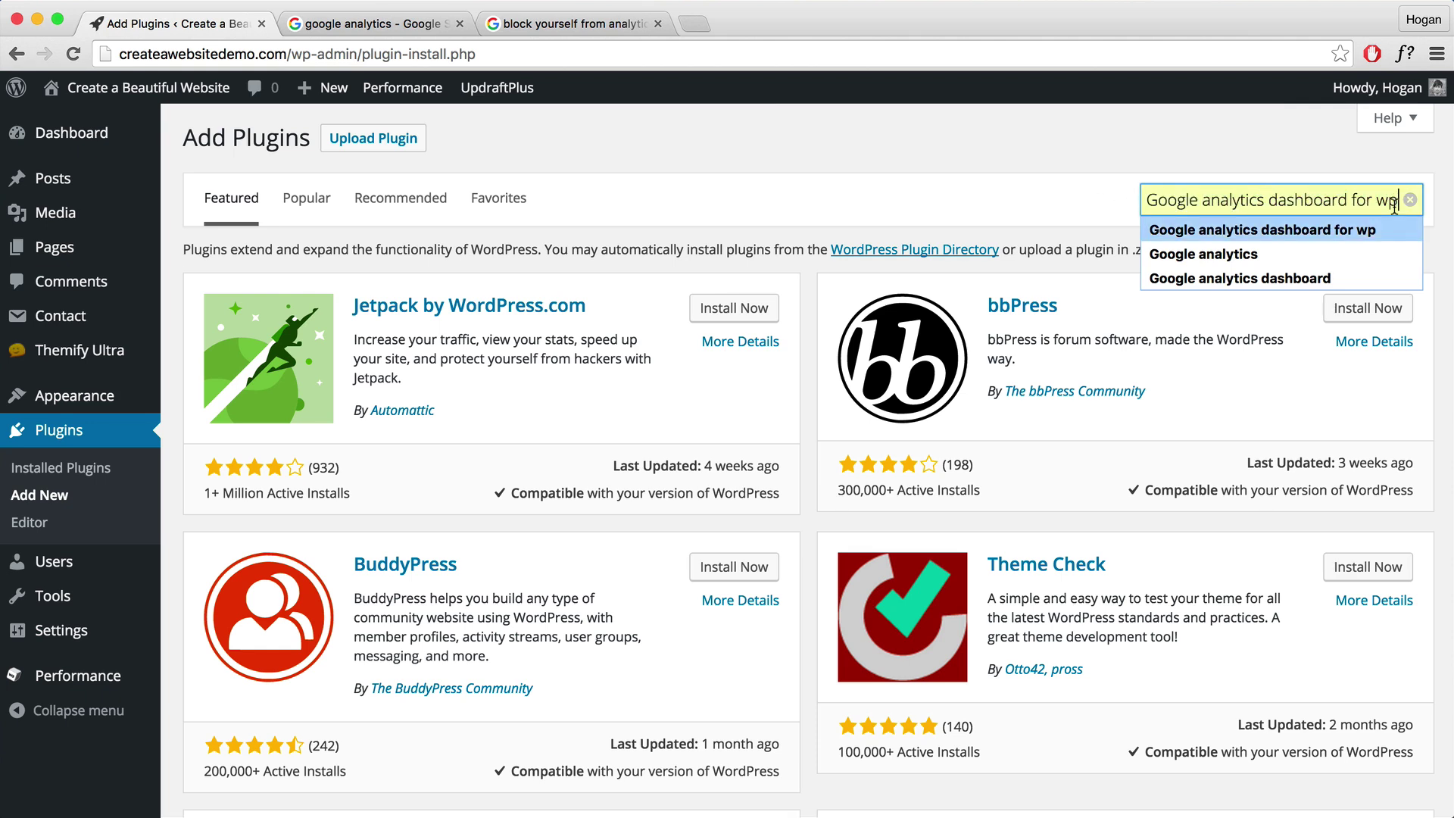
pyautogui.press('Escape')
pyautogui.press('Return')
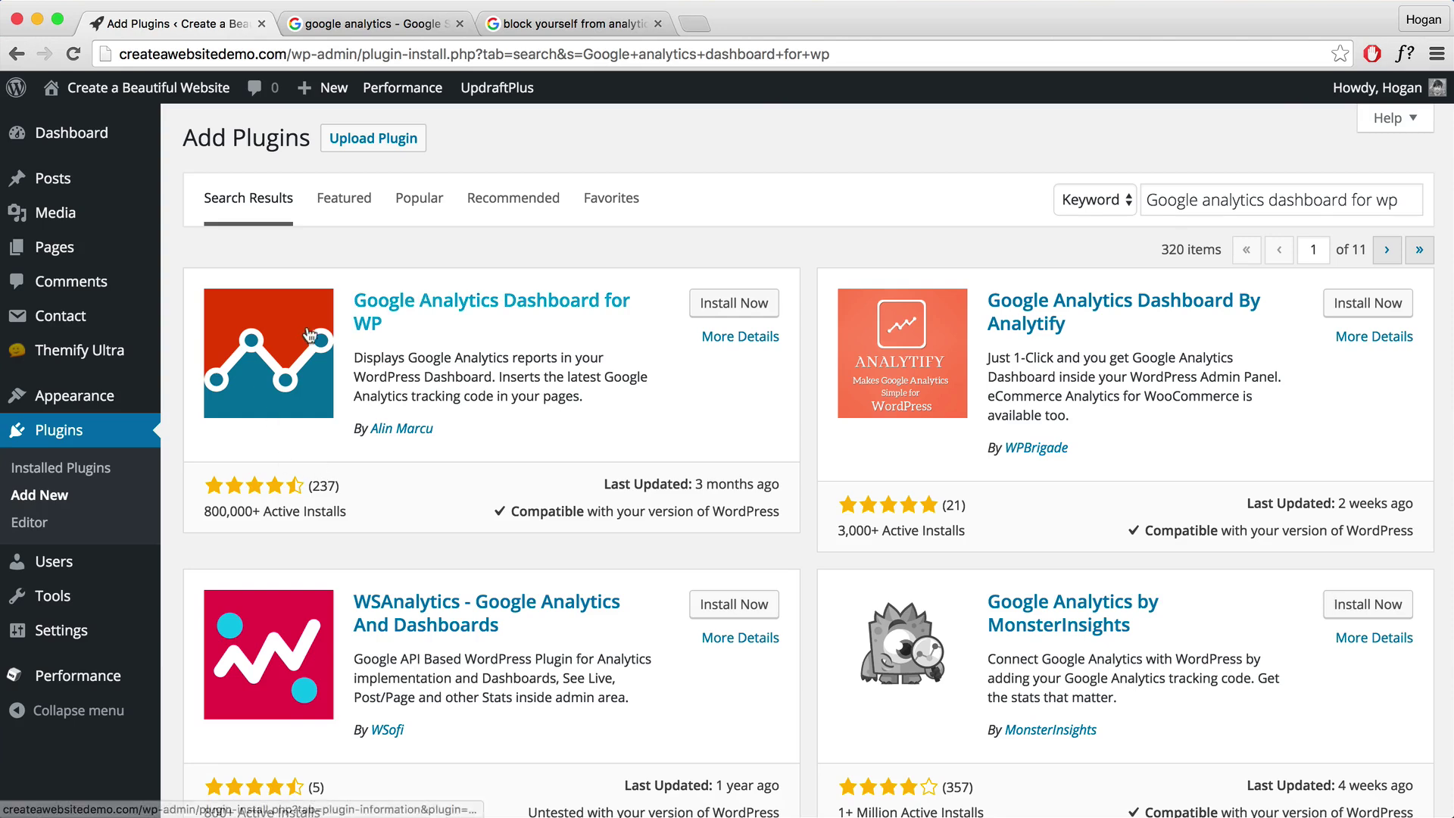
pyautogui.click(753, 303)
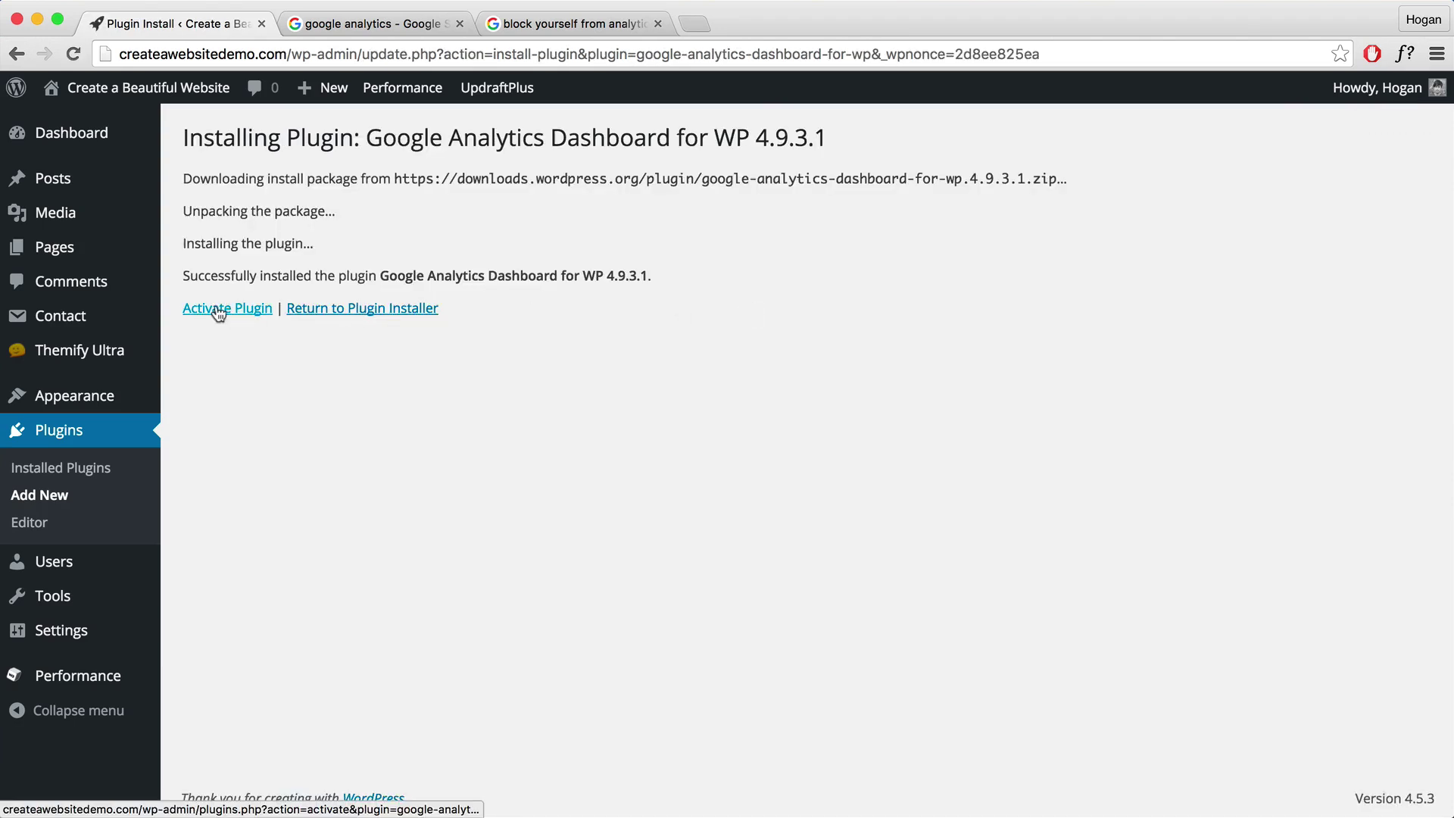
pyautogui.click(219, 312)
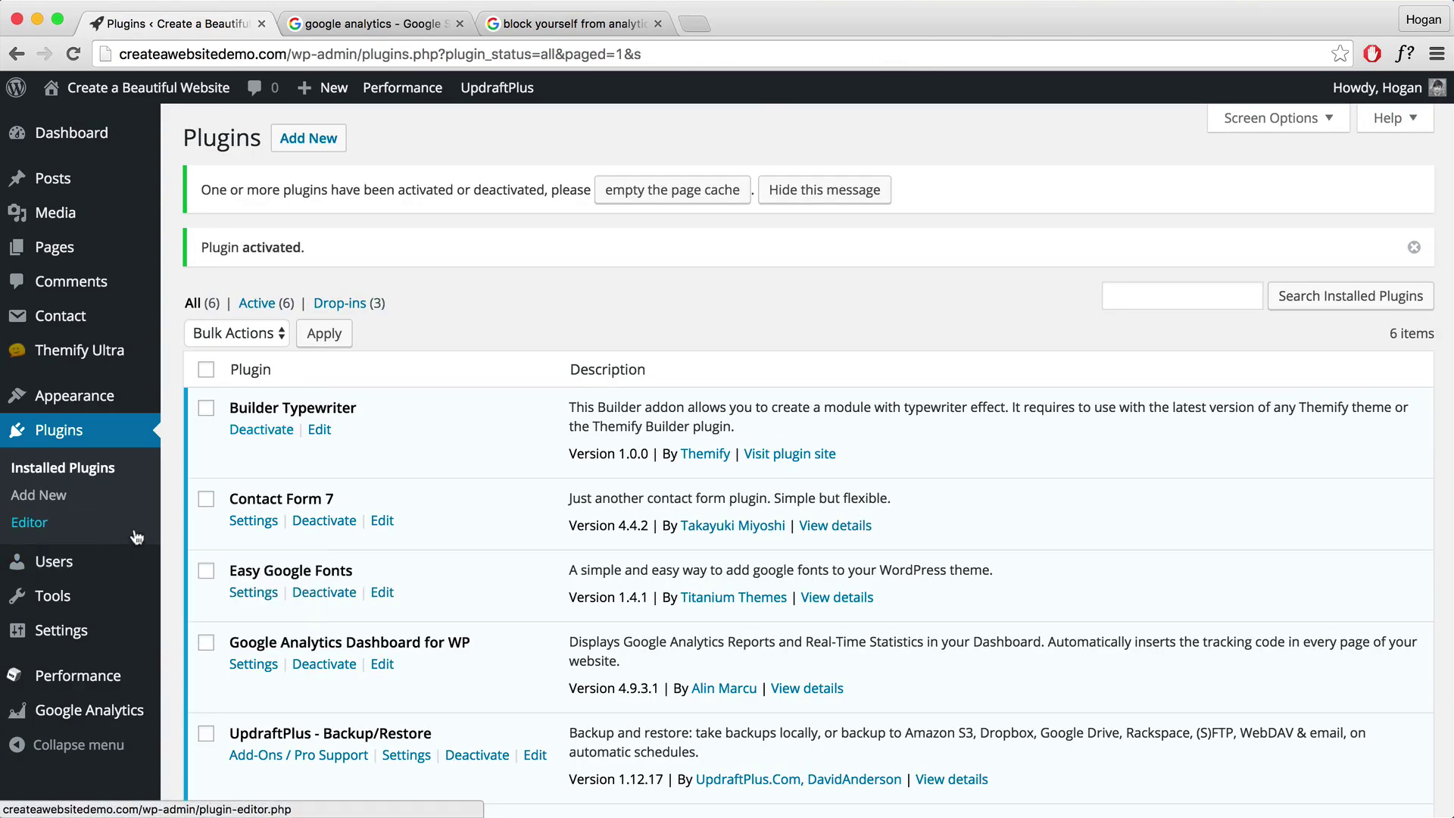
# Start authorizing the plugin from its General Settings page, then switch to the Google search tab.
pyautogui.scroll(-1, 199, 501)
pyautogui.moveTo(66, 718)
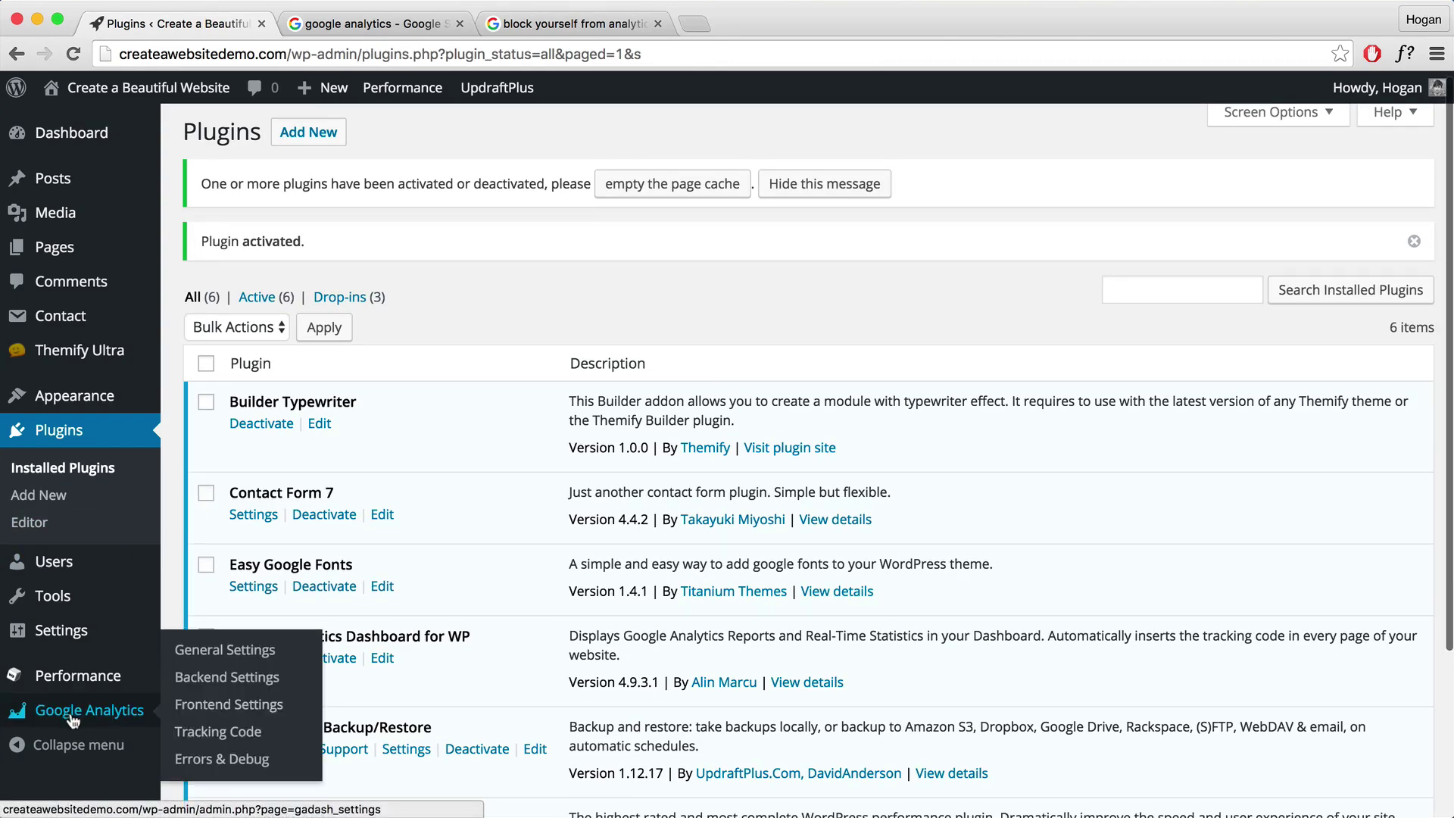
pyautogui.click(187, 651)
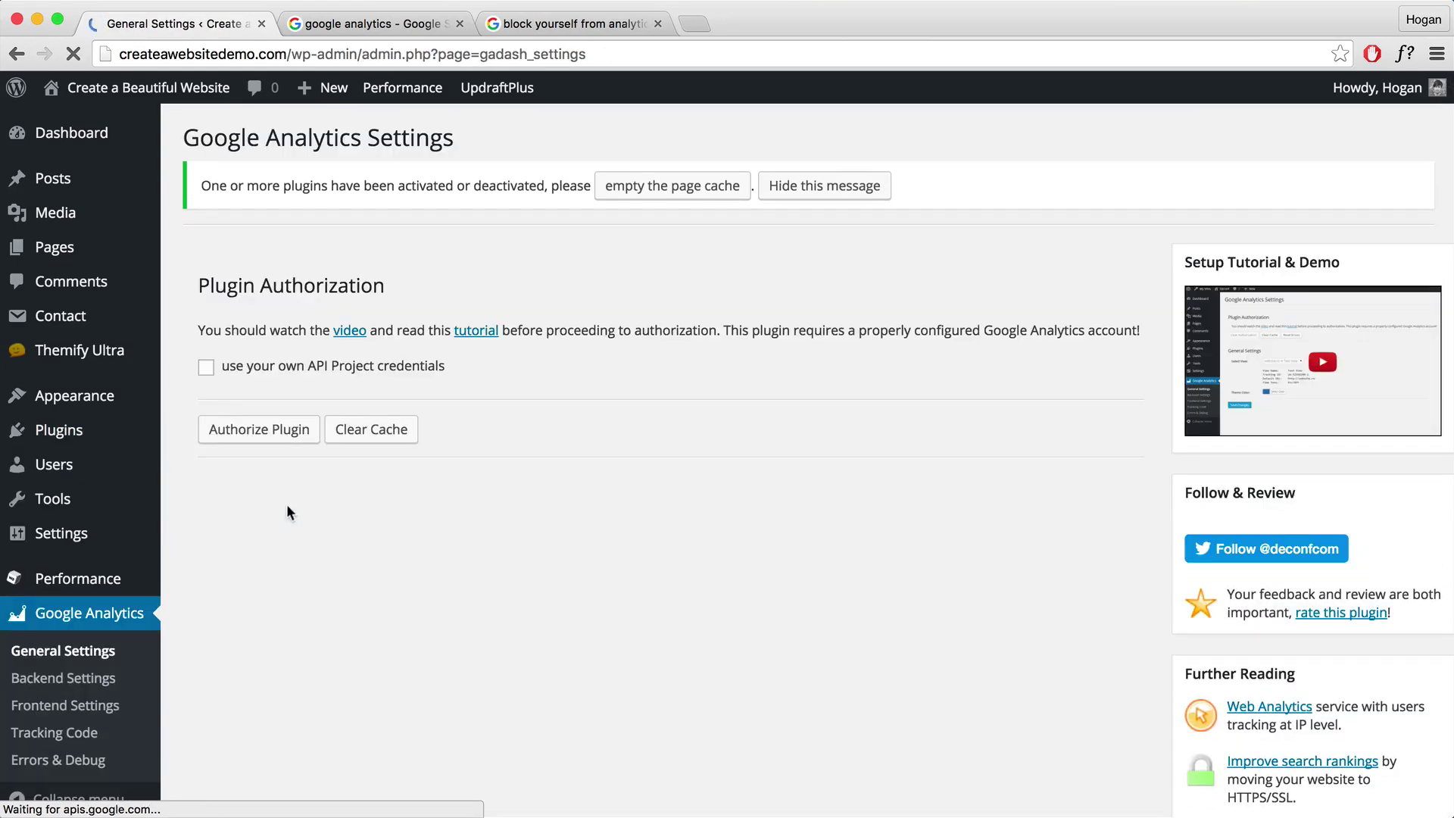
pyautogui.click(298, 443)
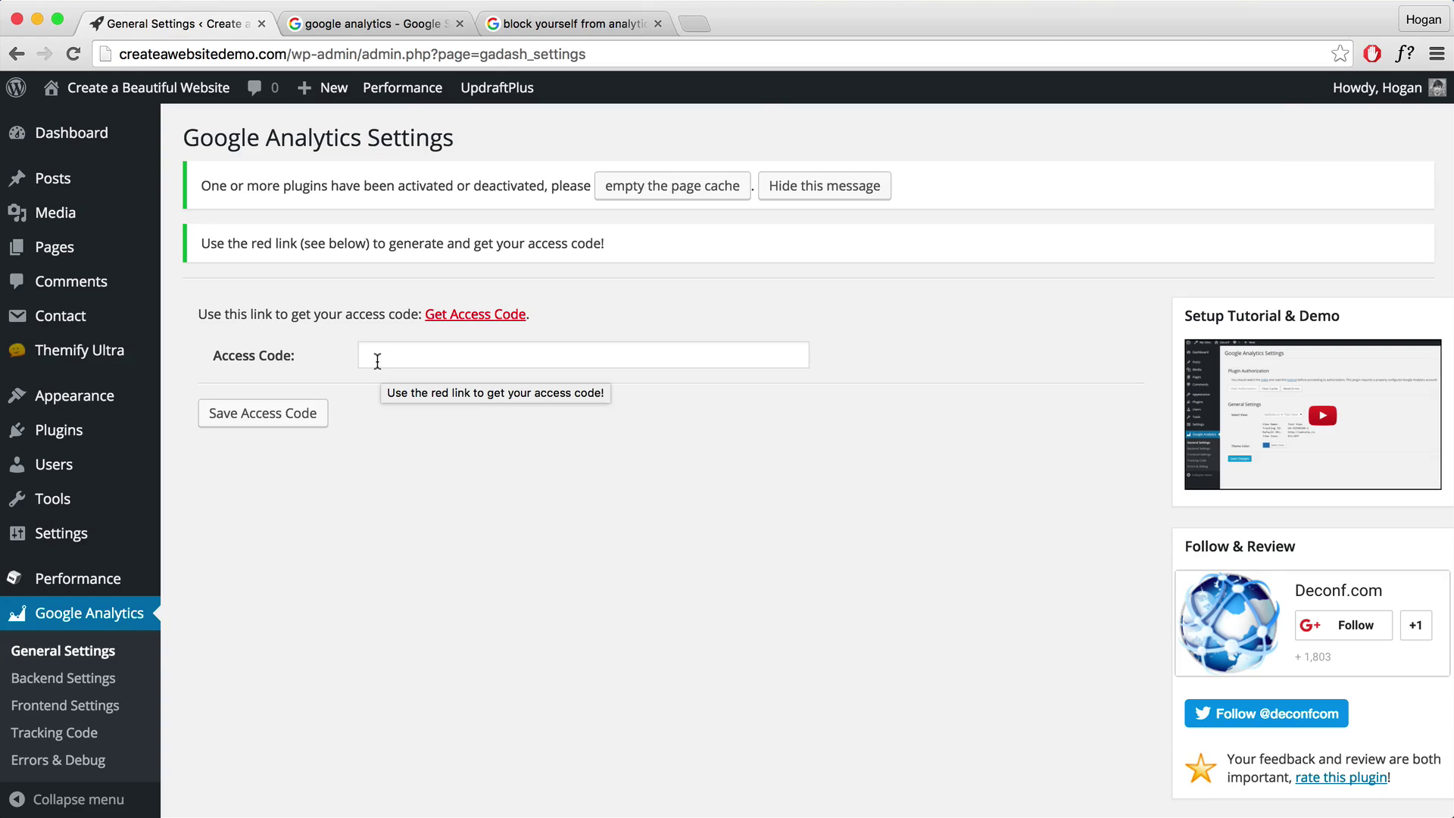
pyautogui.click(398, 29)
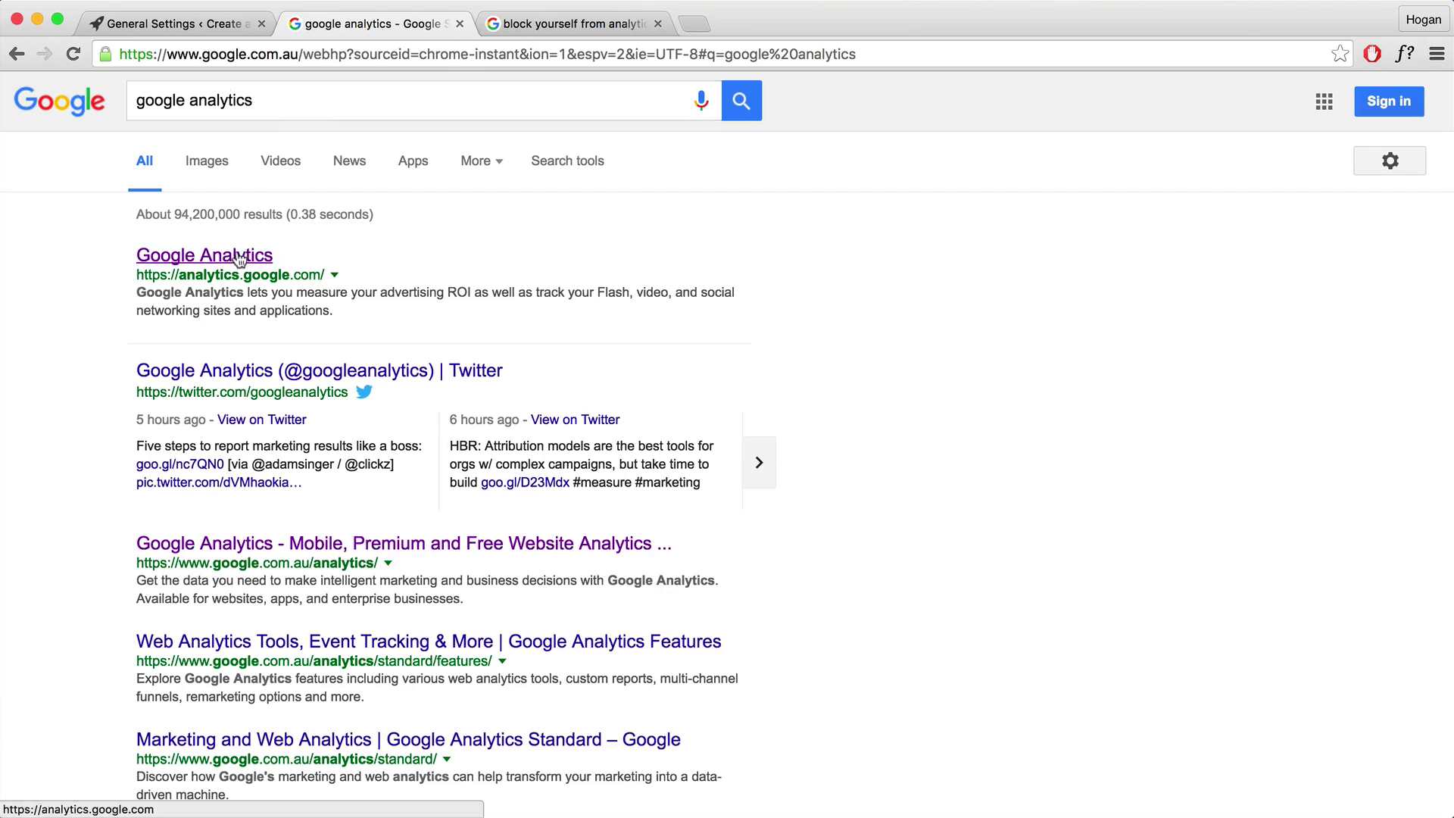
# Open the official Google Analytics site and sign in with the account password.
pyautogui.click(212, 259)
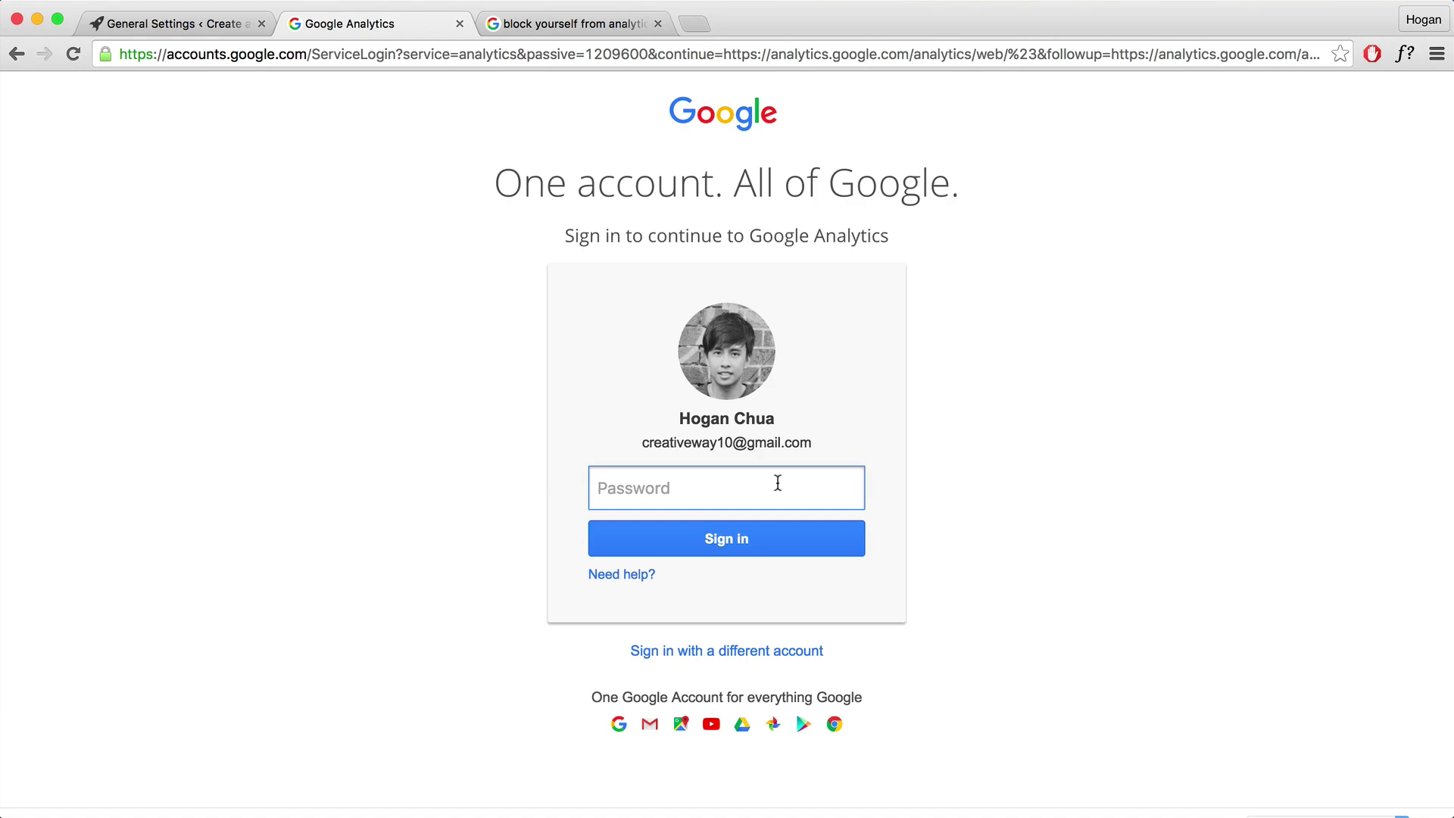
pyautogui.write('••')
pyautogui.press('Return')
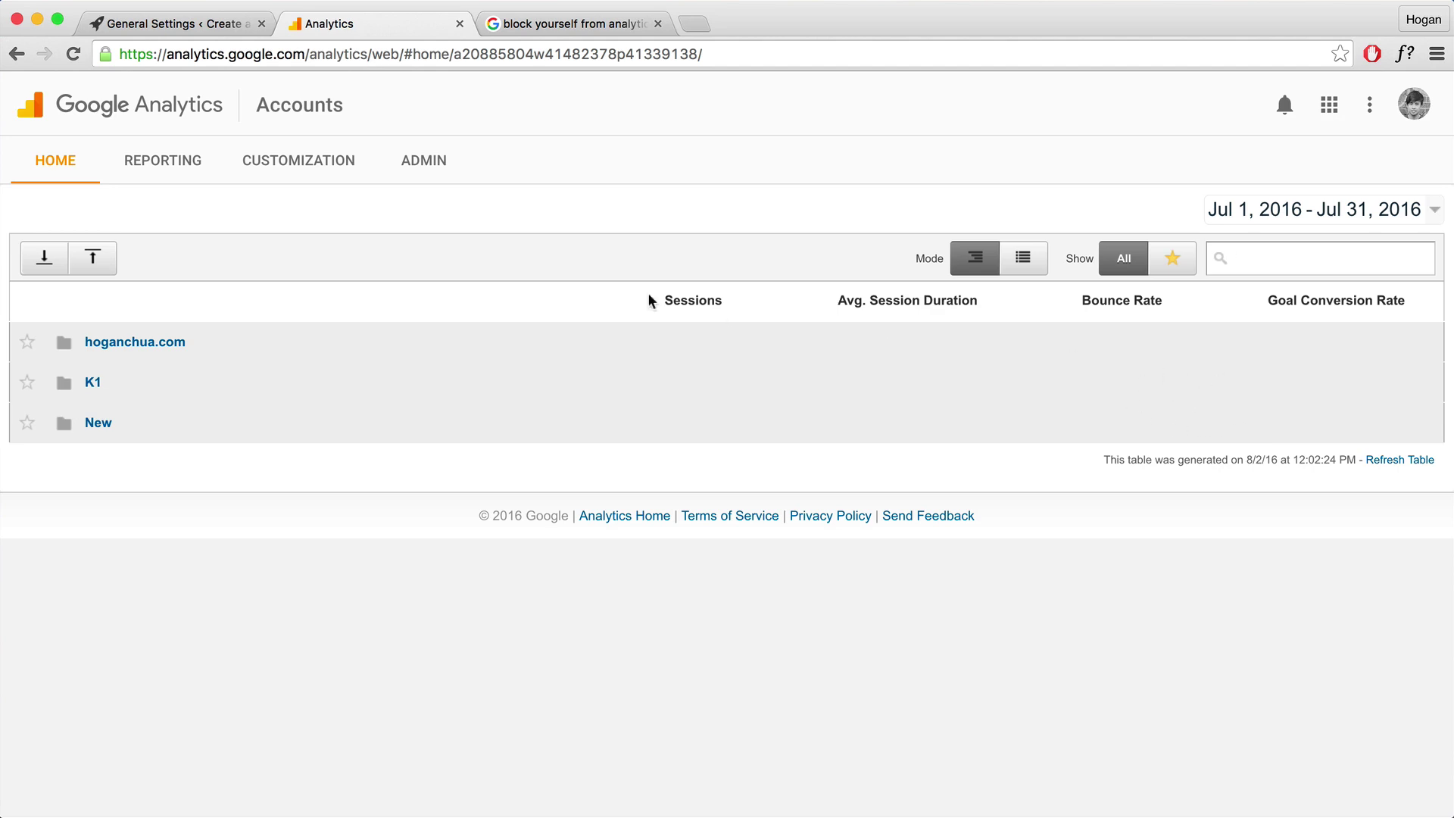
# Start a new Analytics account from the Admin account list.
pyautogui.click(422, 164)
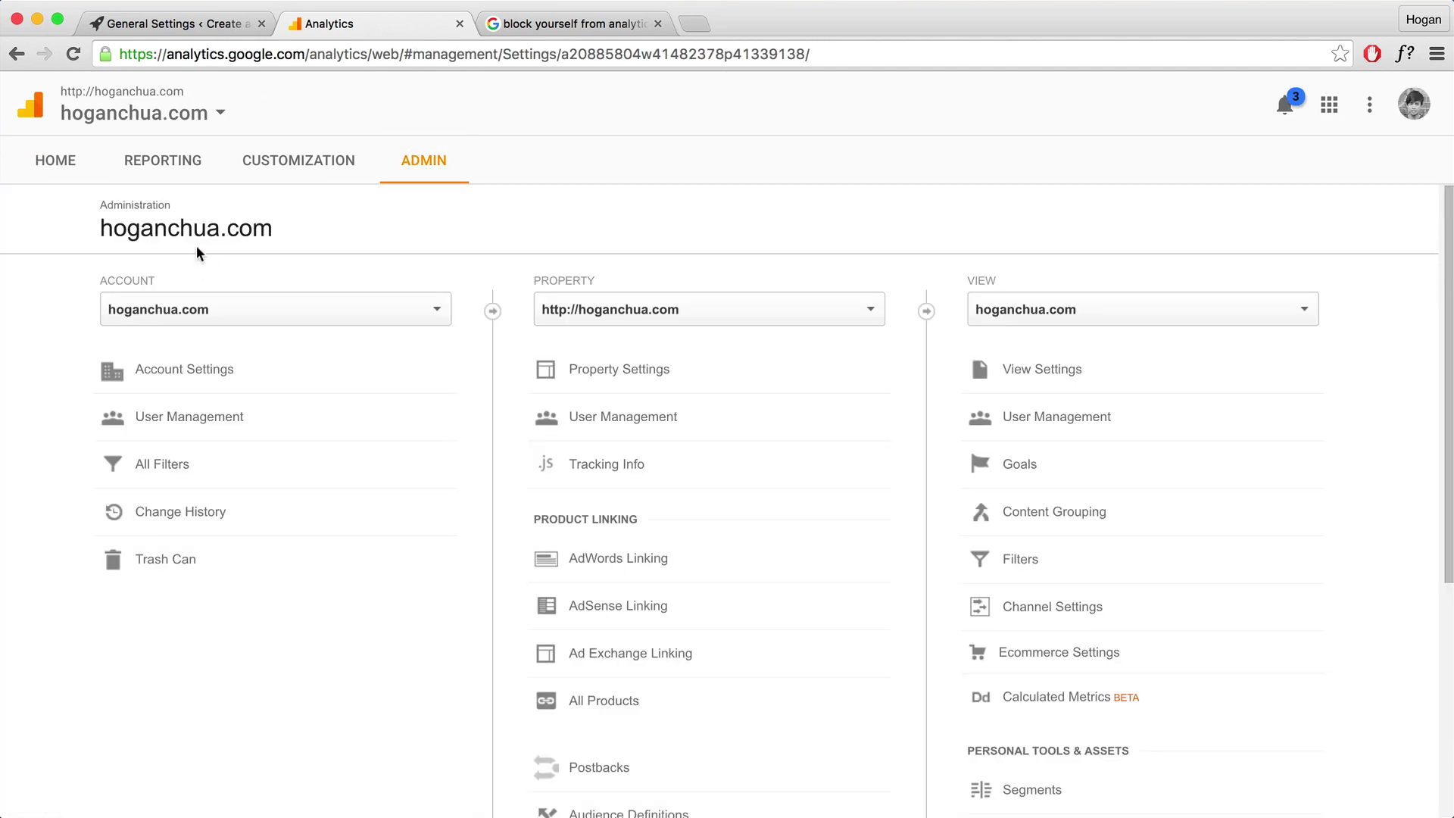
pyautogui.click(200, 312)
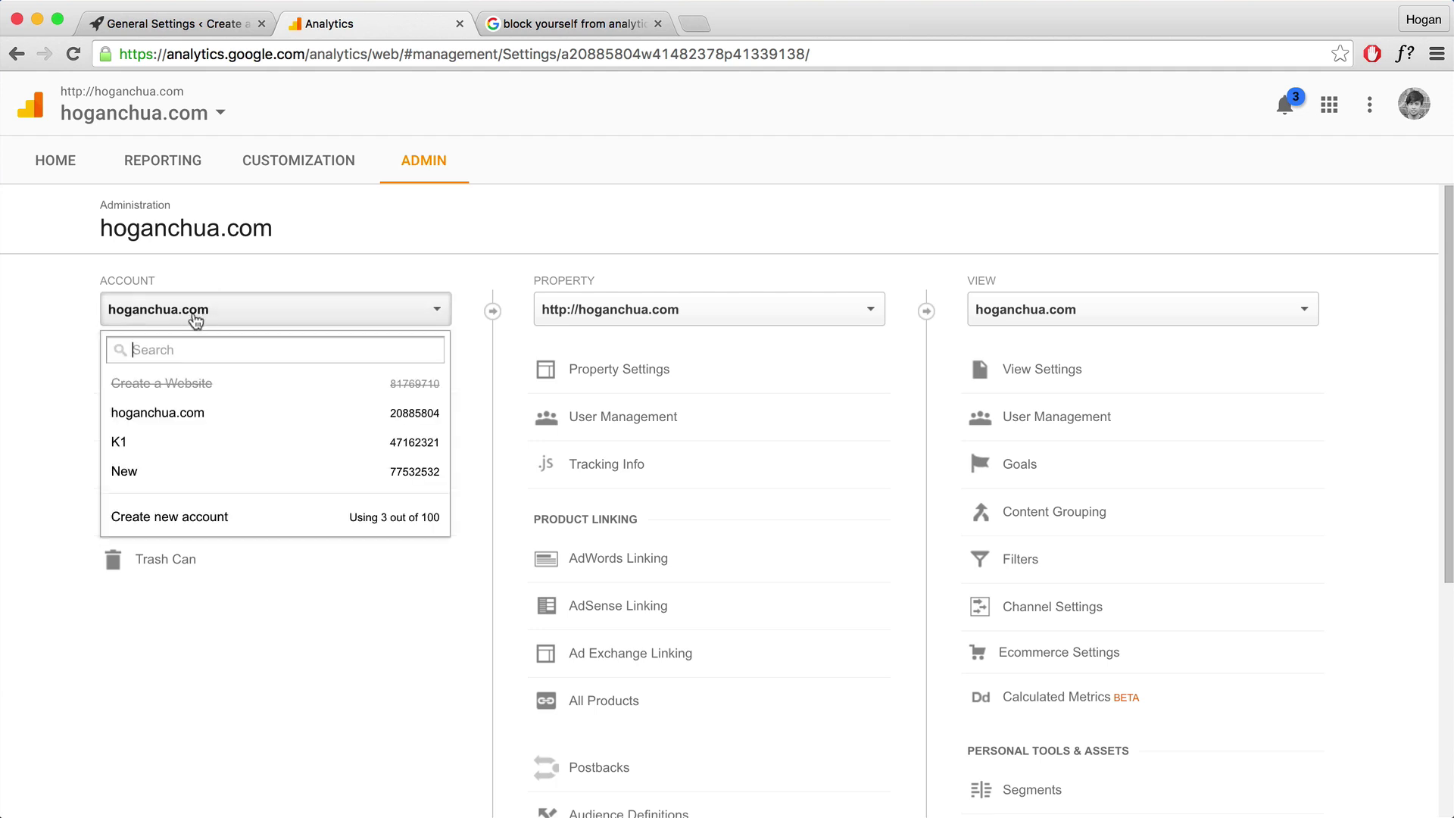
pyautogui.click(182, 521)
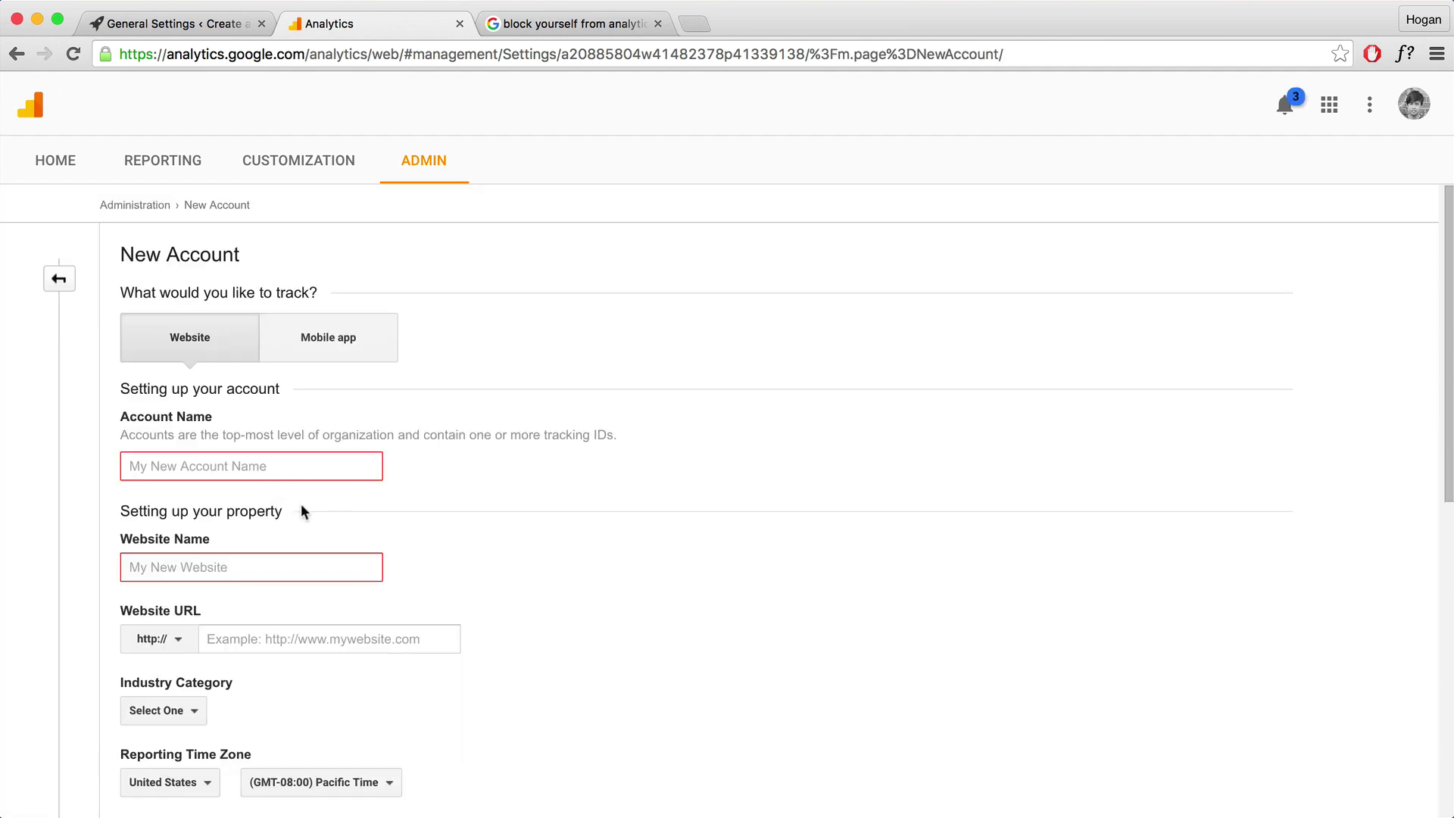
pyautogui.scroll(-5, 461, 382)
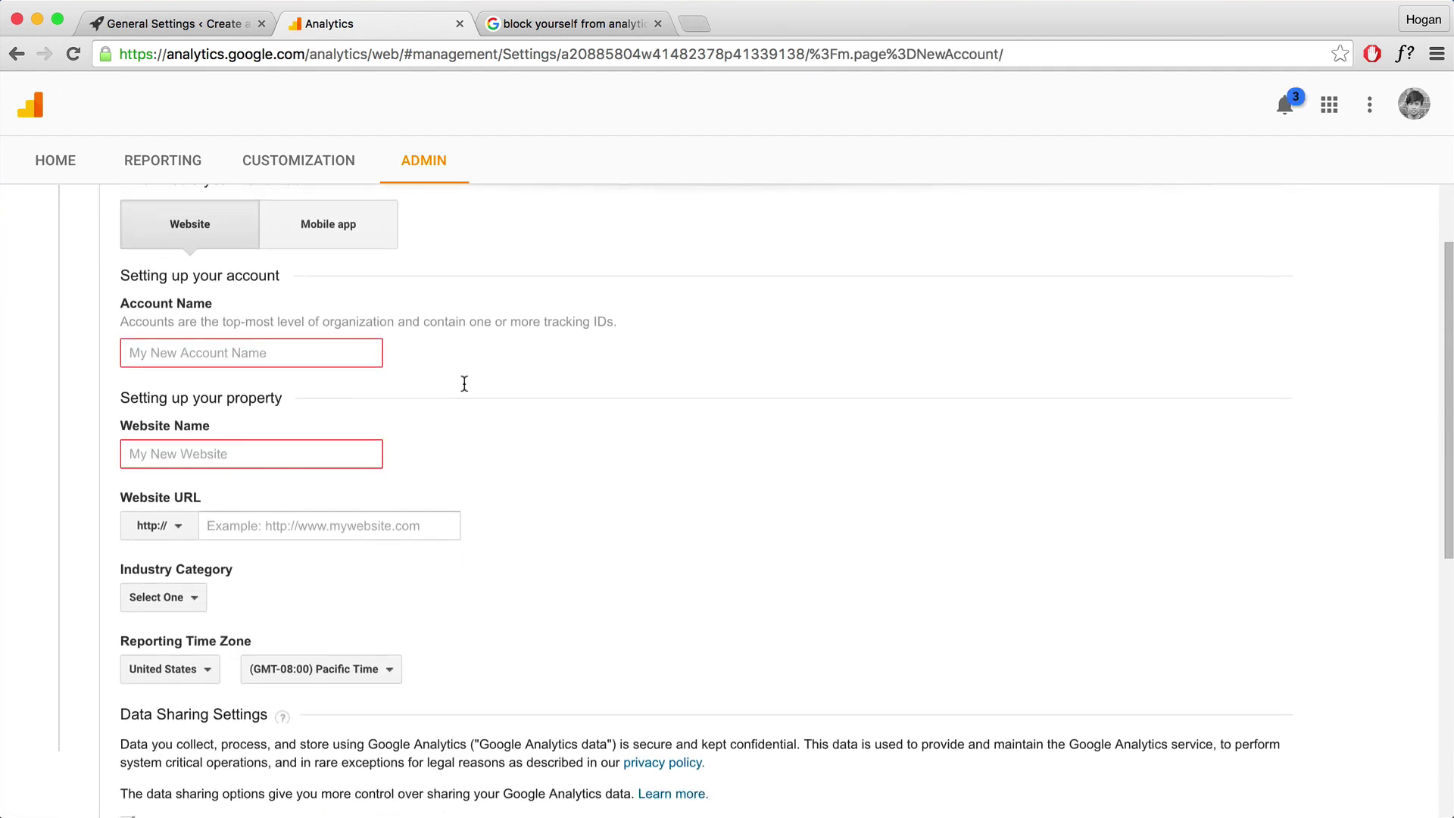
pyautogui.scroll(5, 464, 383)
pyautogui.scroll(1, 464, 383)
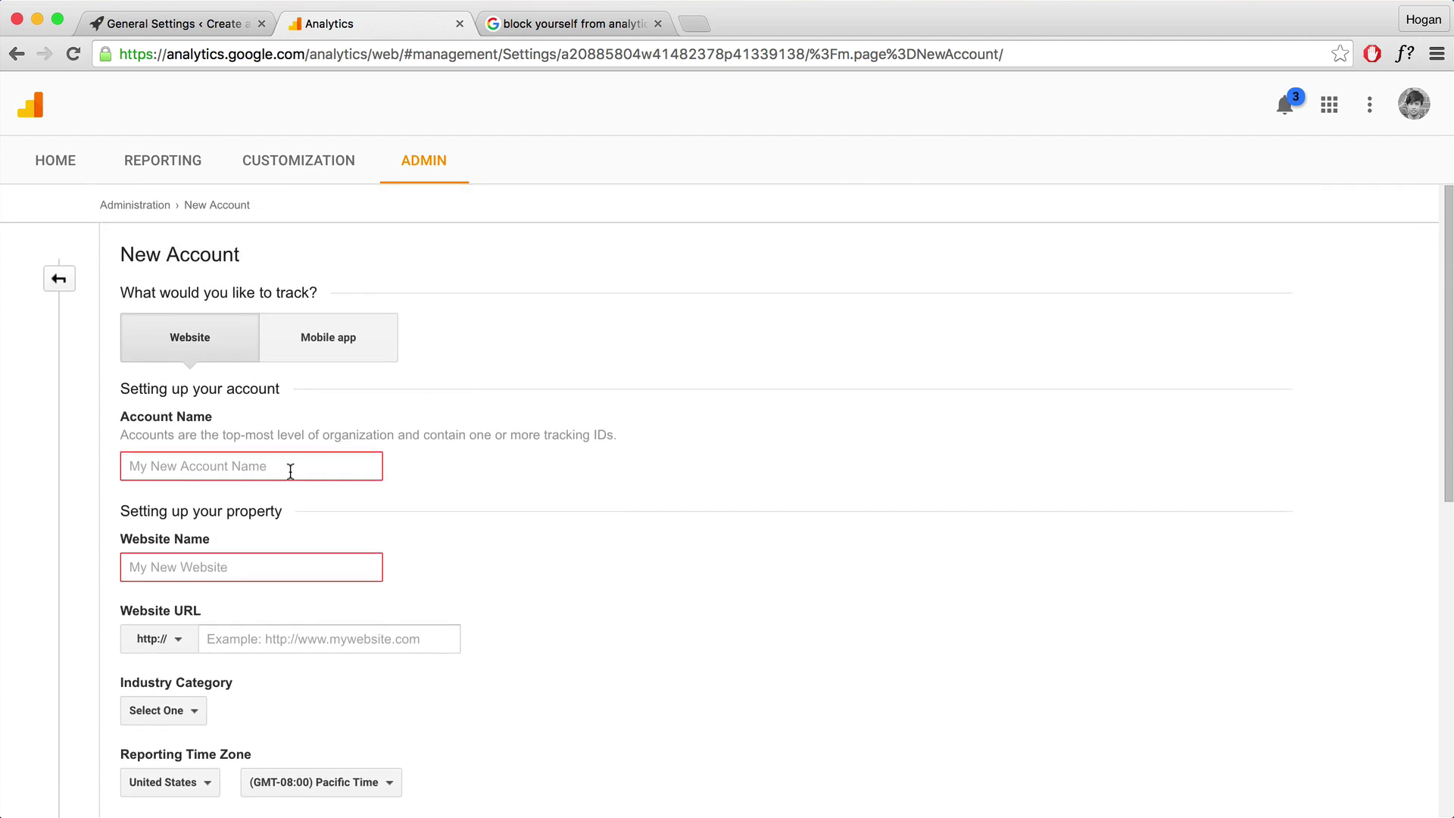
# Enter 'Demo Website' as the account name and website name.
pyautogui.click(286, 470)
pyautogui.write('Demo Website')
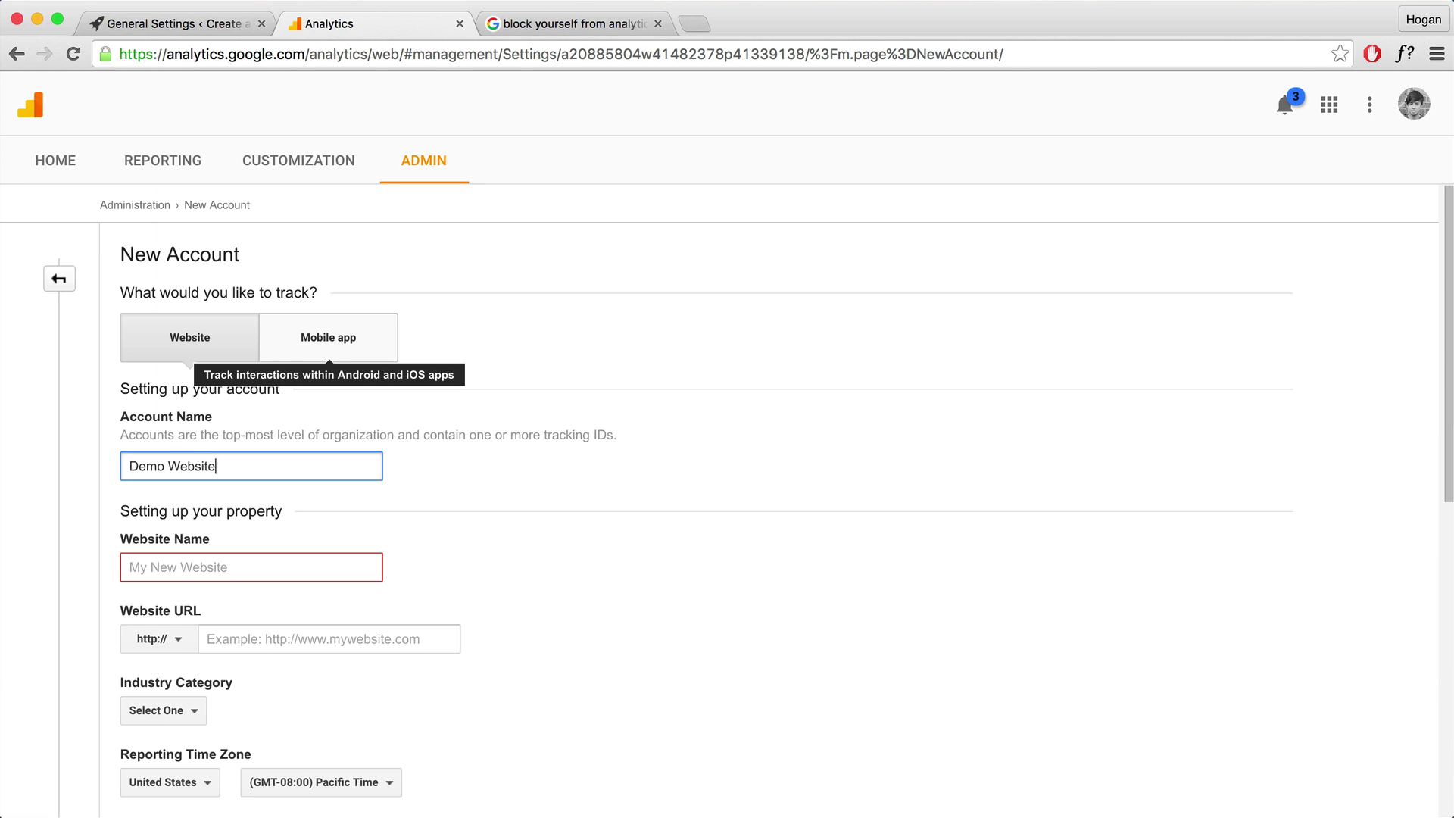
pyautogui.click(290, 571)
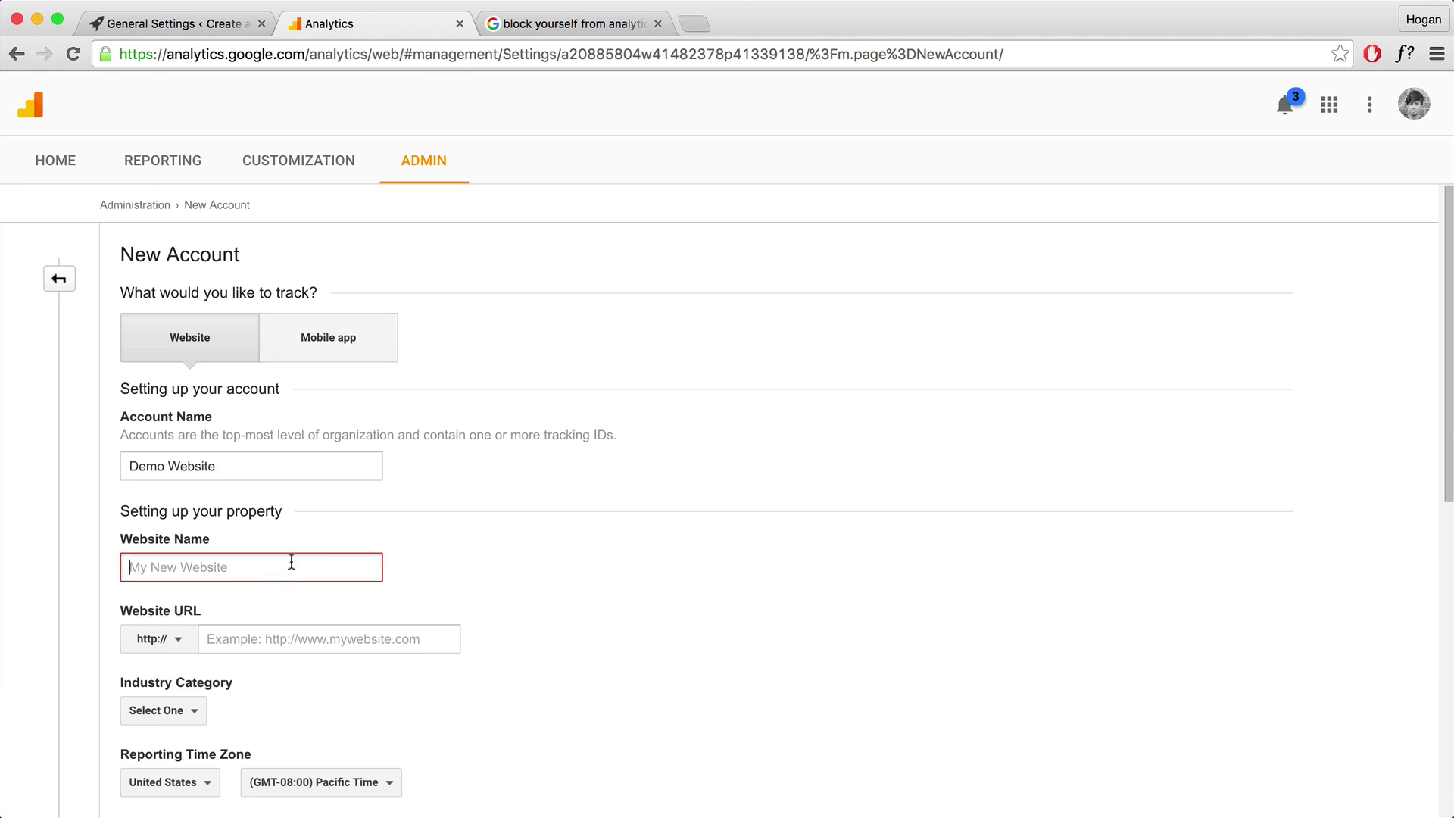
pyautogui.write('Demo Website')
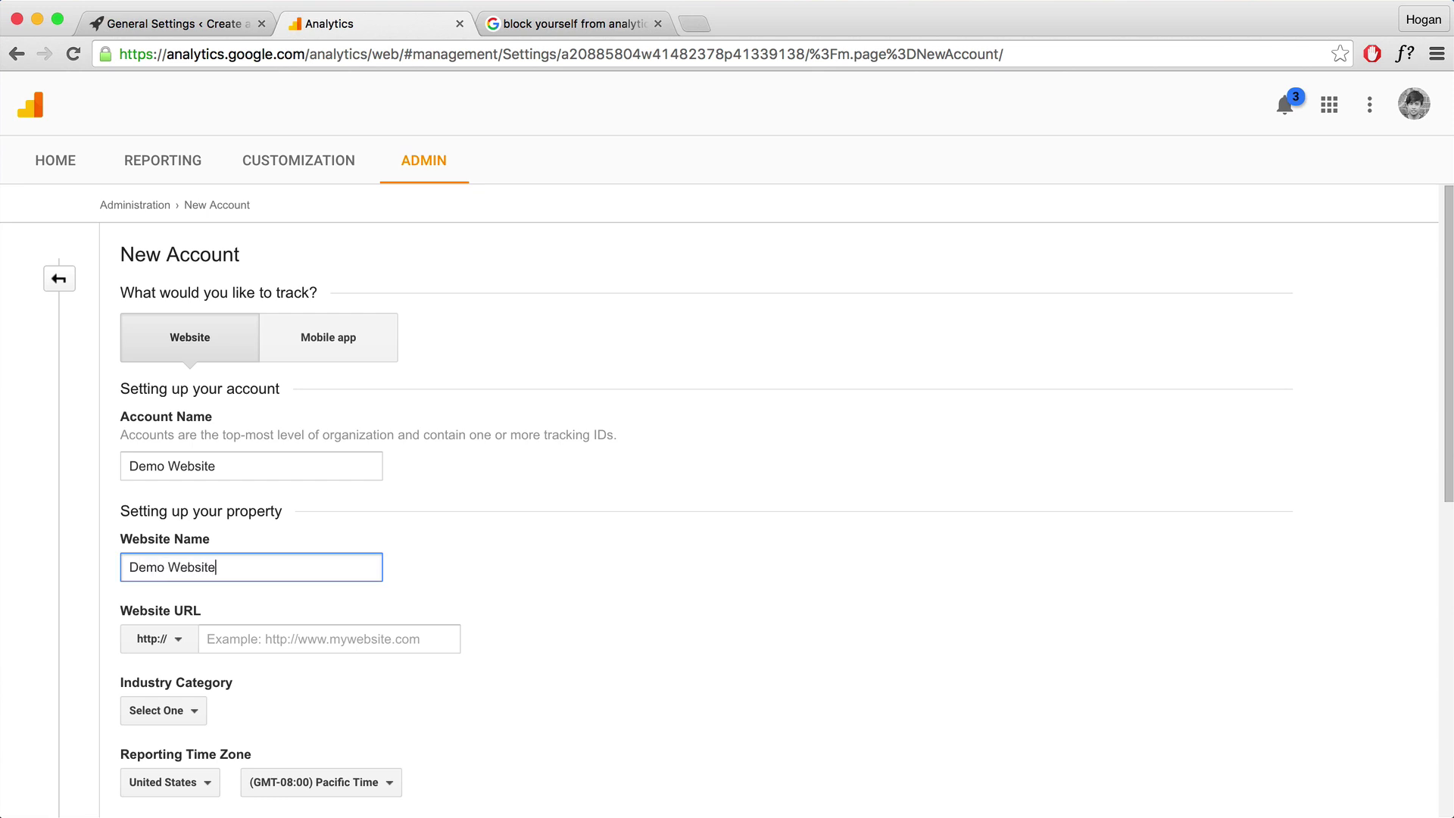
pyautogui.scroll(-2, 409, 540)
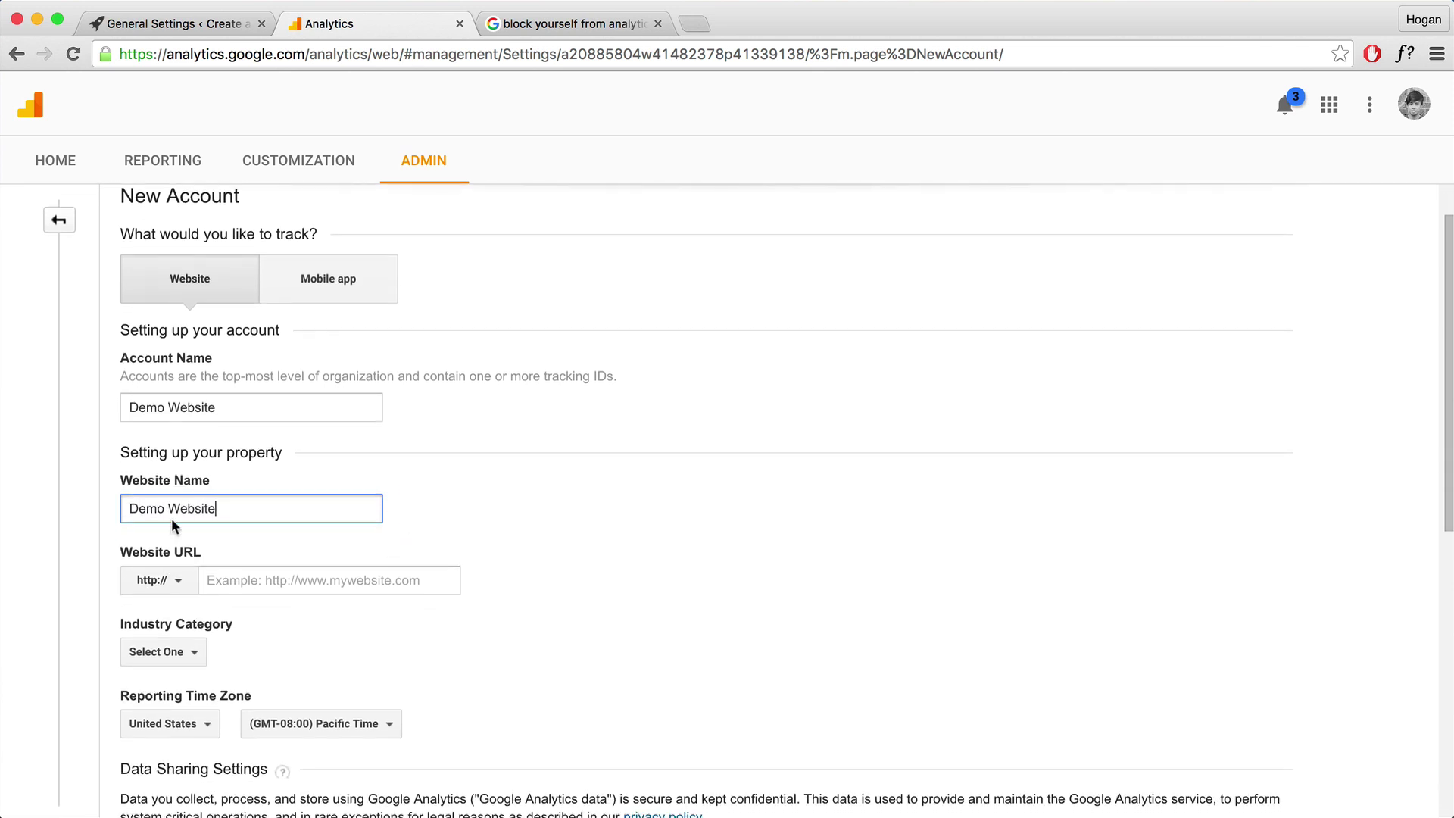
# Copy the site's address from the WordPress tab and paste it as the website URL.
pyautogui.click(160, 23)
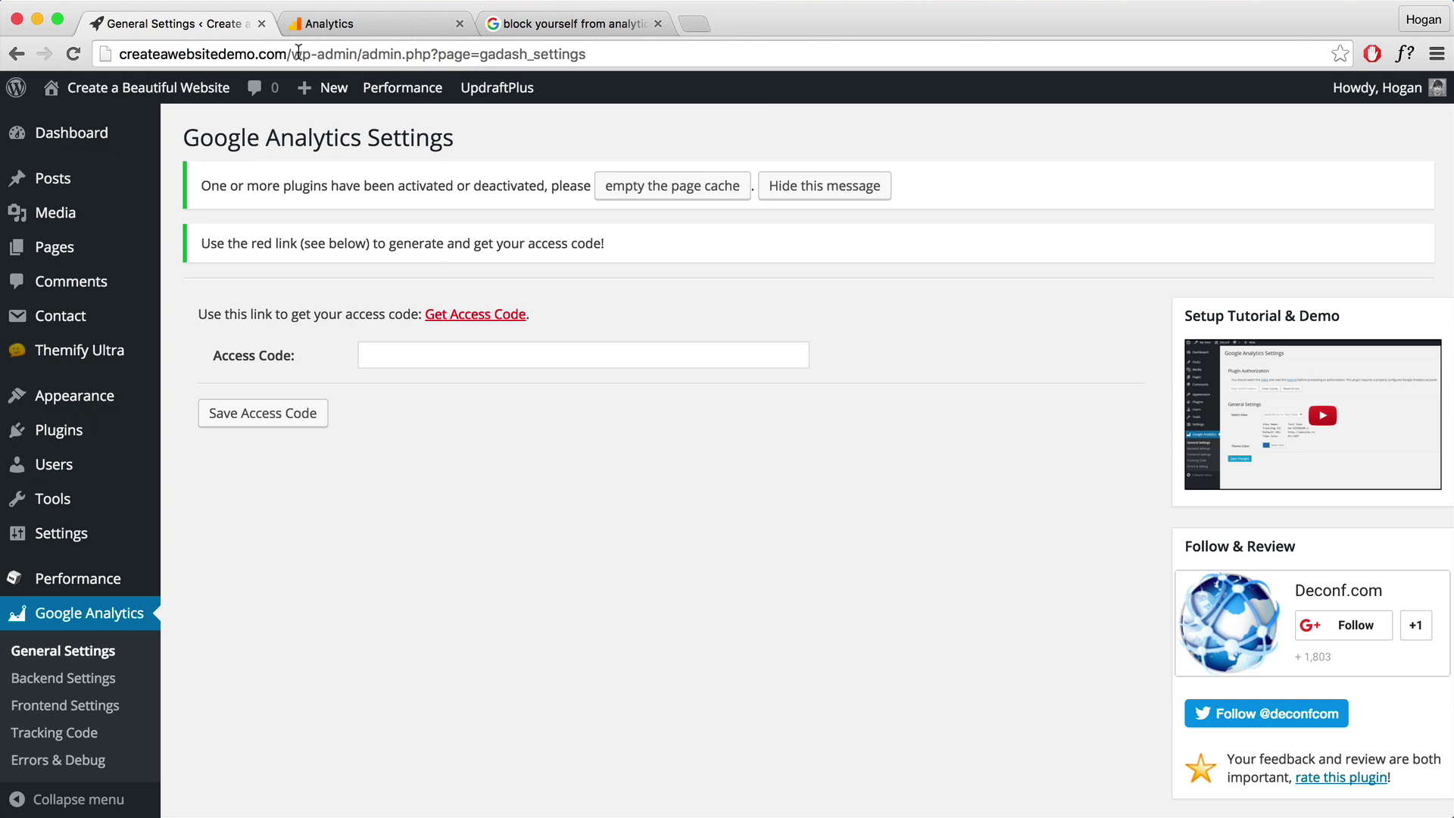
pyautogui.moveTo(290, 55); pyautogui.dragTo(118, 54)
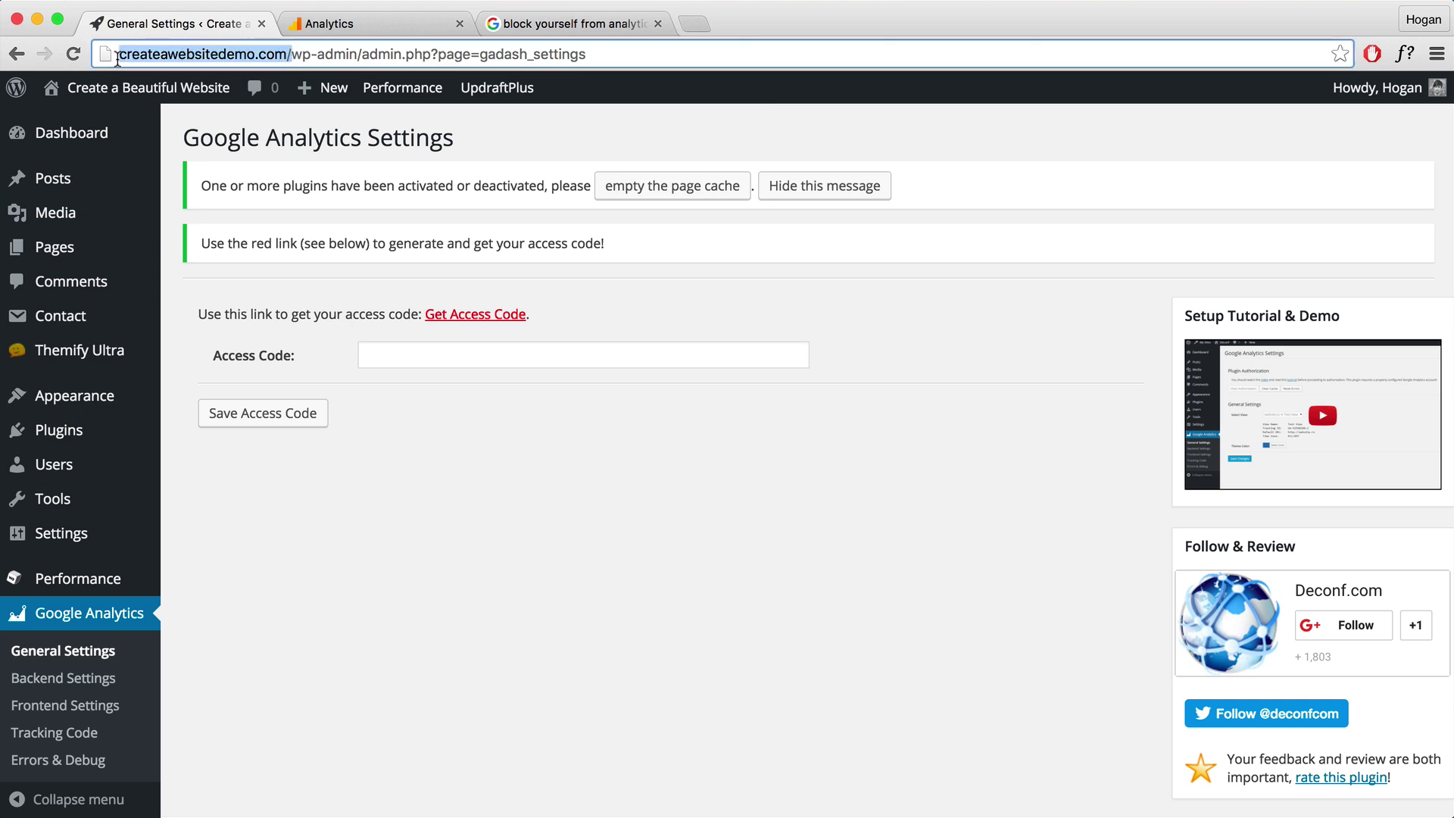
pyautogui.rightClick(137, 57)
pyautogui.click(176, 83)
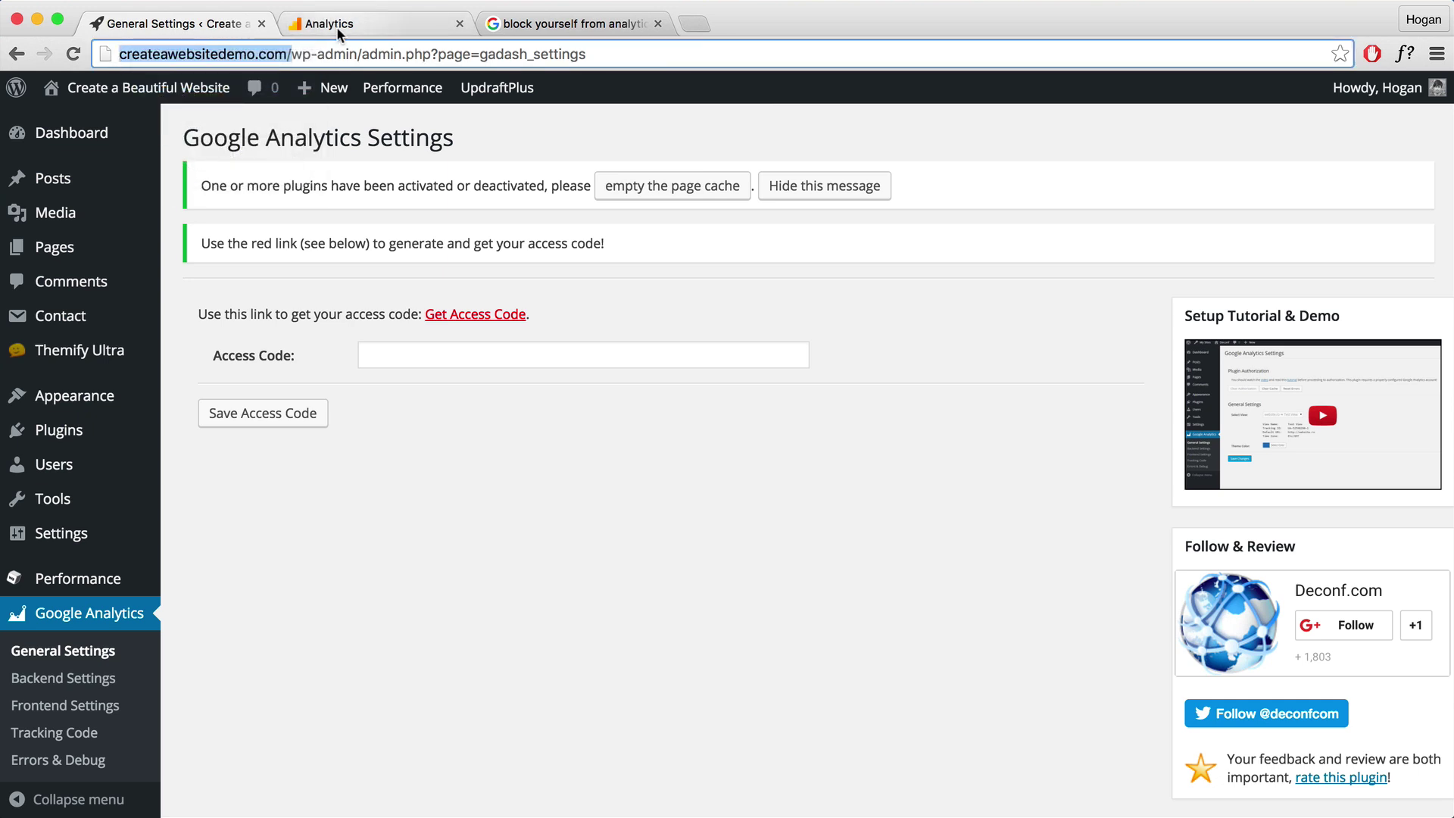
pyautogui.click(341, 23)
pyautogui.click(239, 583)
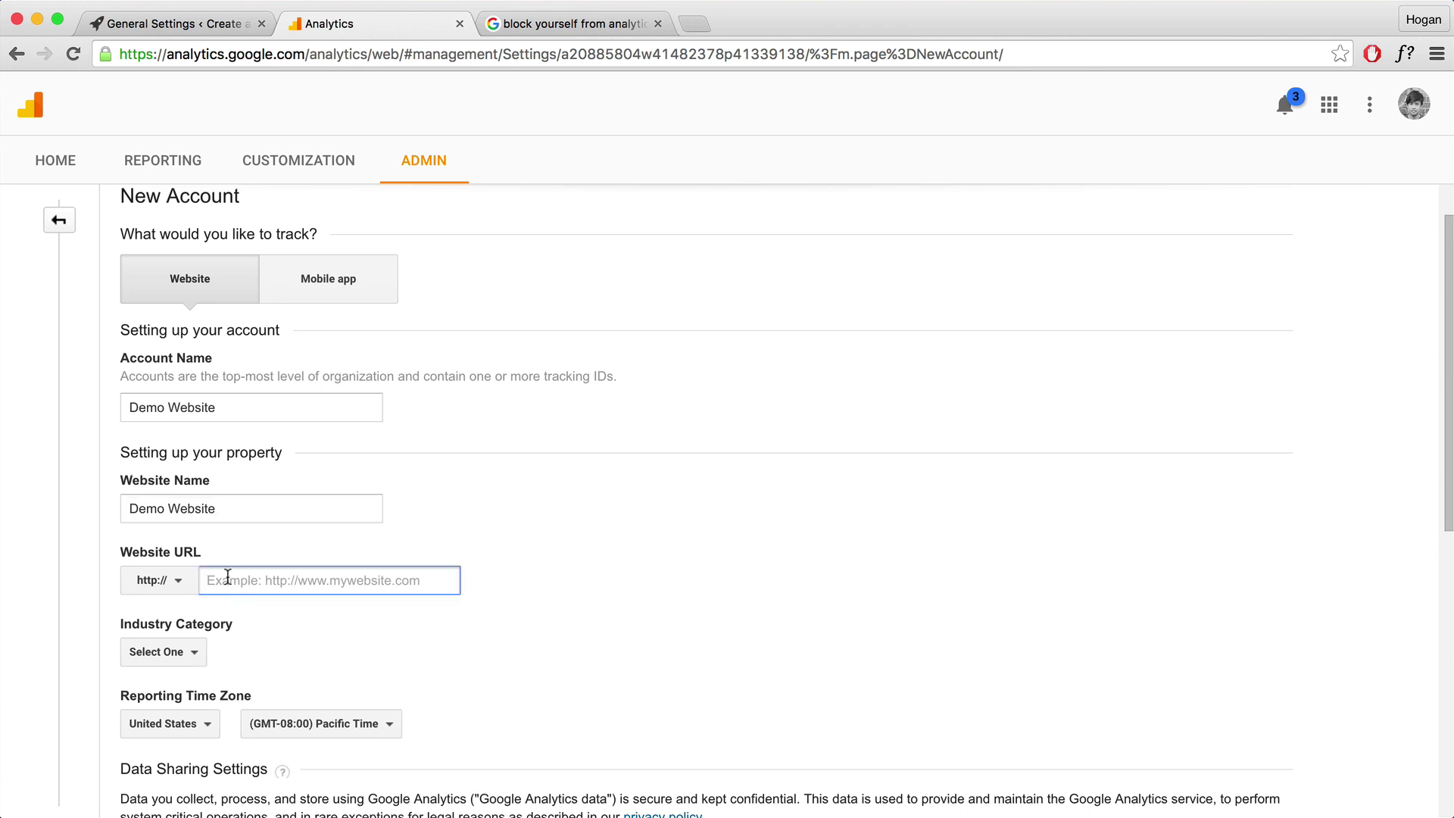
pyautogui.press('super+v')
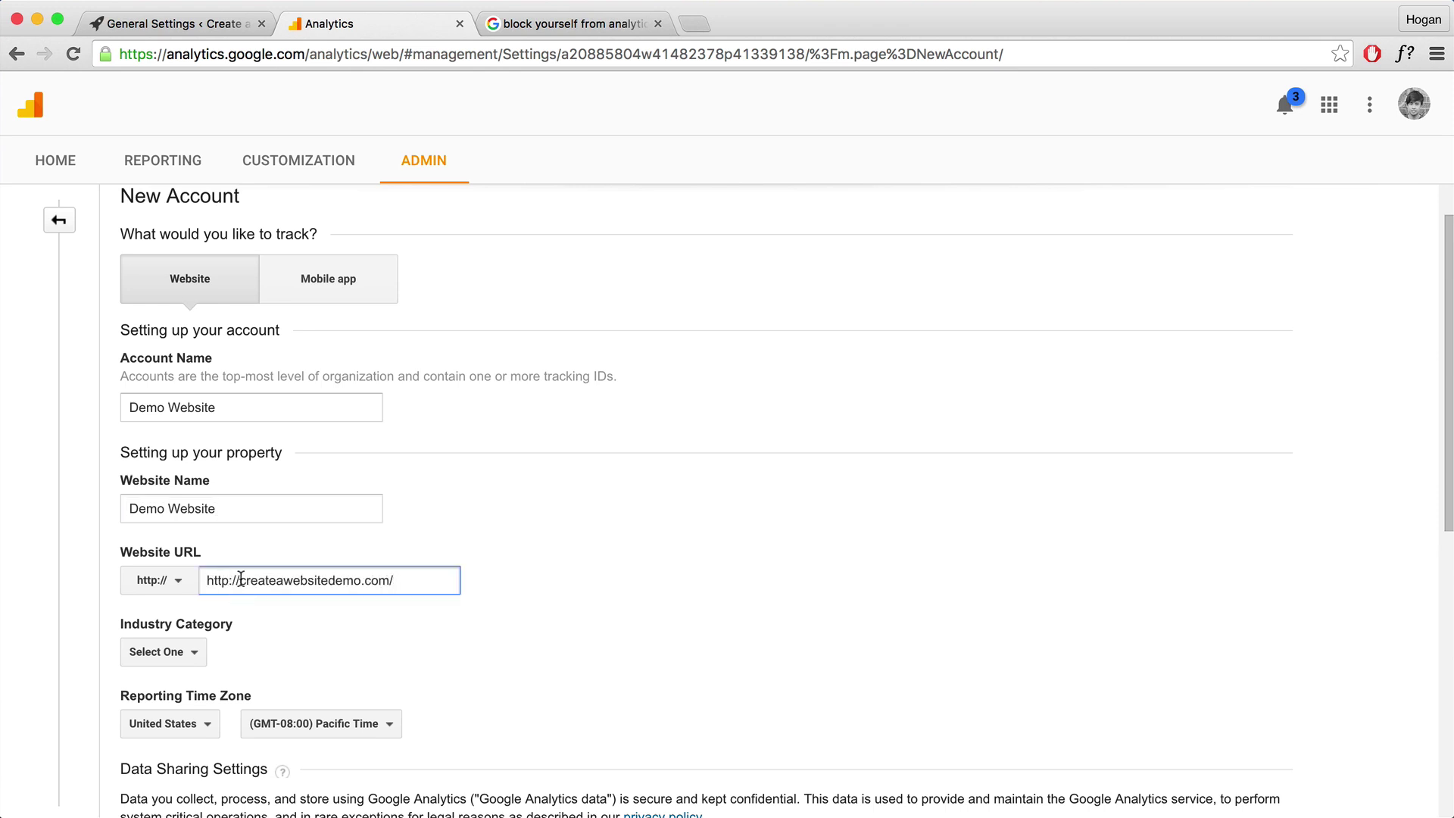
pyautogui.click(231, 581)
pyautogui.press('BackSpace')
pyautogui.click(253, 620)
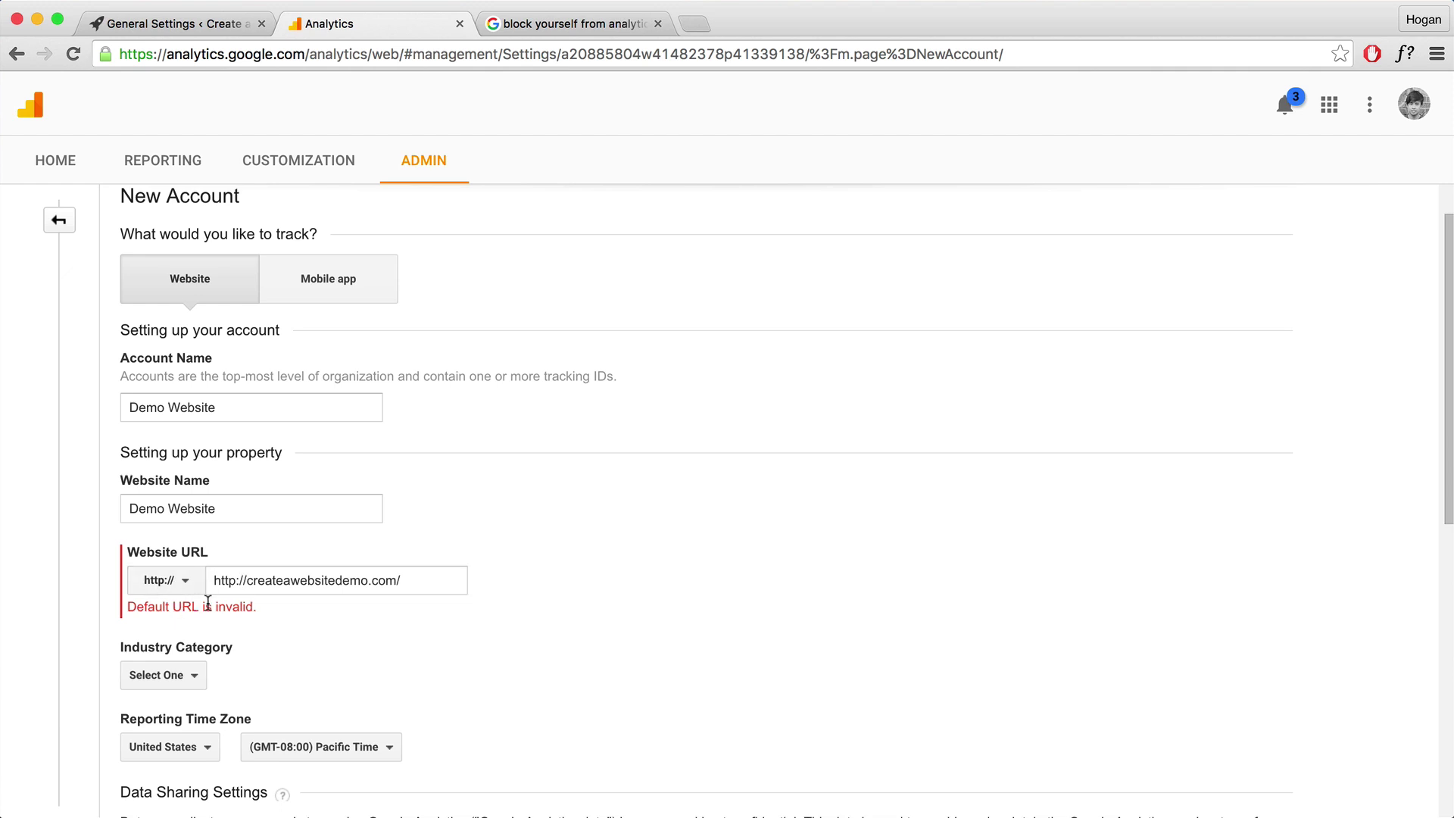
pyautogui.click(248, 580)
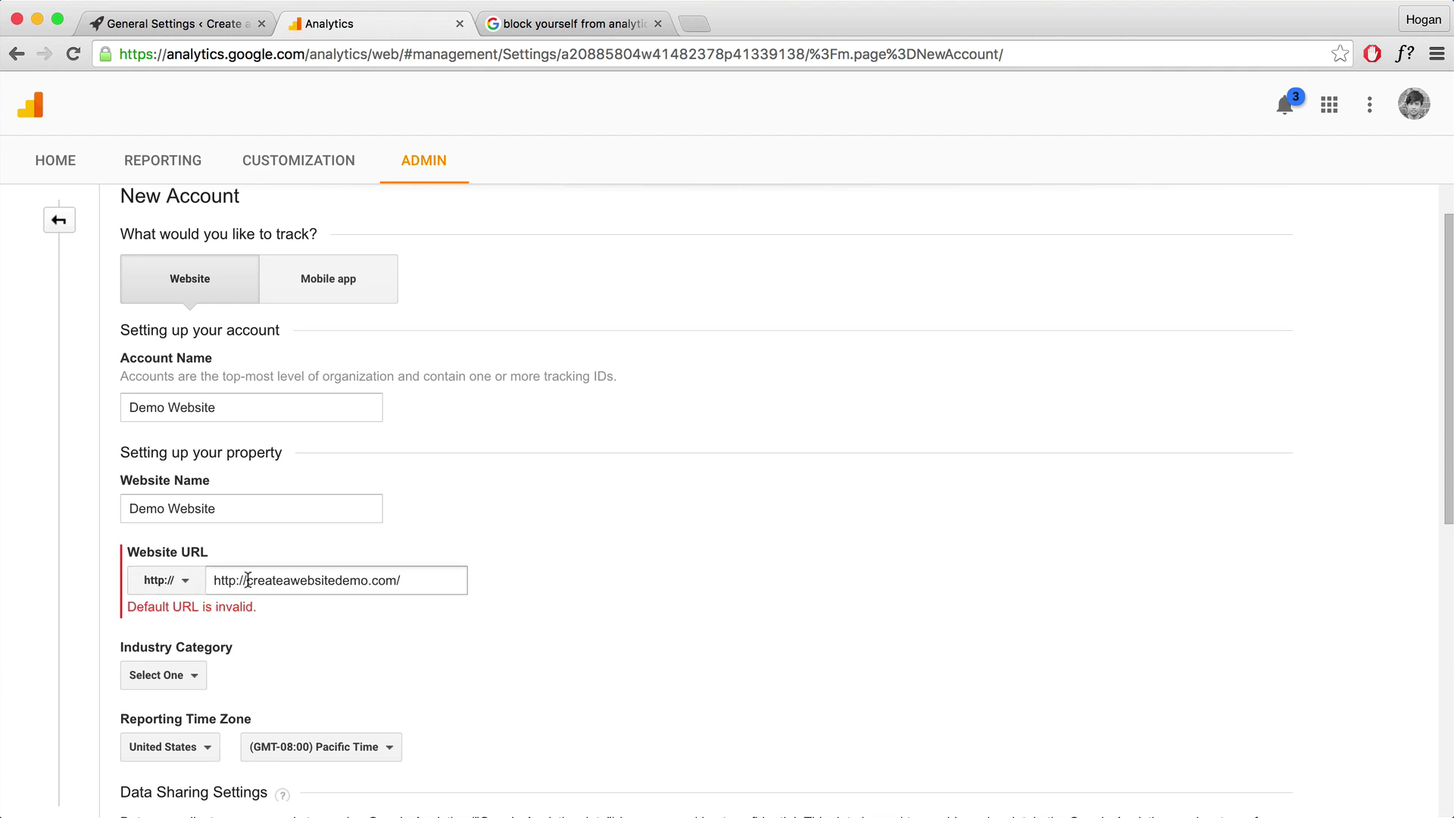
pyautogui.moveTo(252, 580); pyautogui.dragTo(208, 580)
pyautogui.press('BackSpace')
pyautogui.click(181, 584)
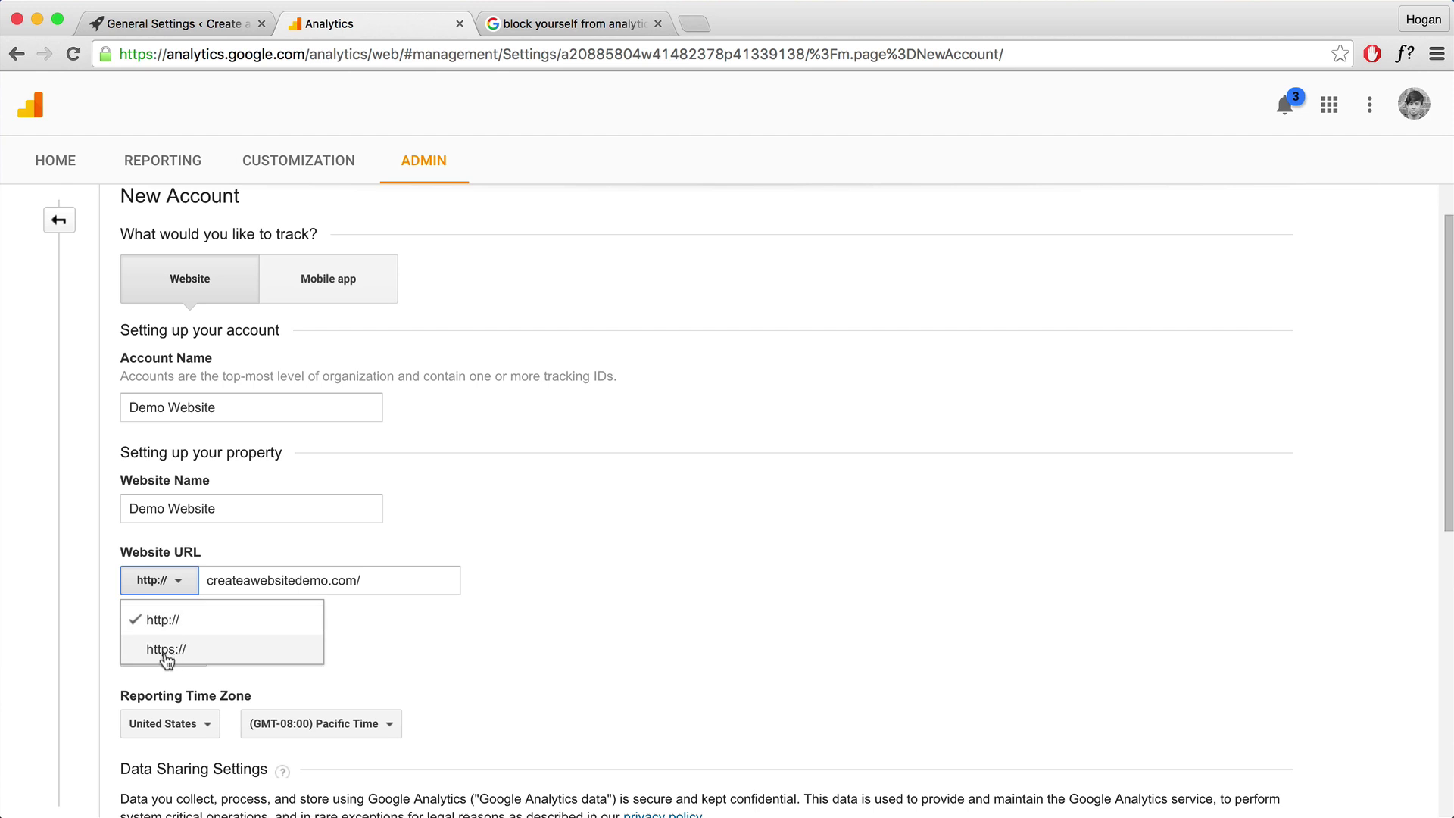
pyautogui.click(395, 607)
# Set industry to Business and Industrial Markets and time zone to Australia, Melbourne/Sydney.
pyautogui.scroll(-2, 345, 611)
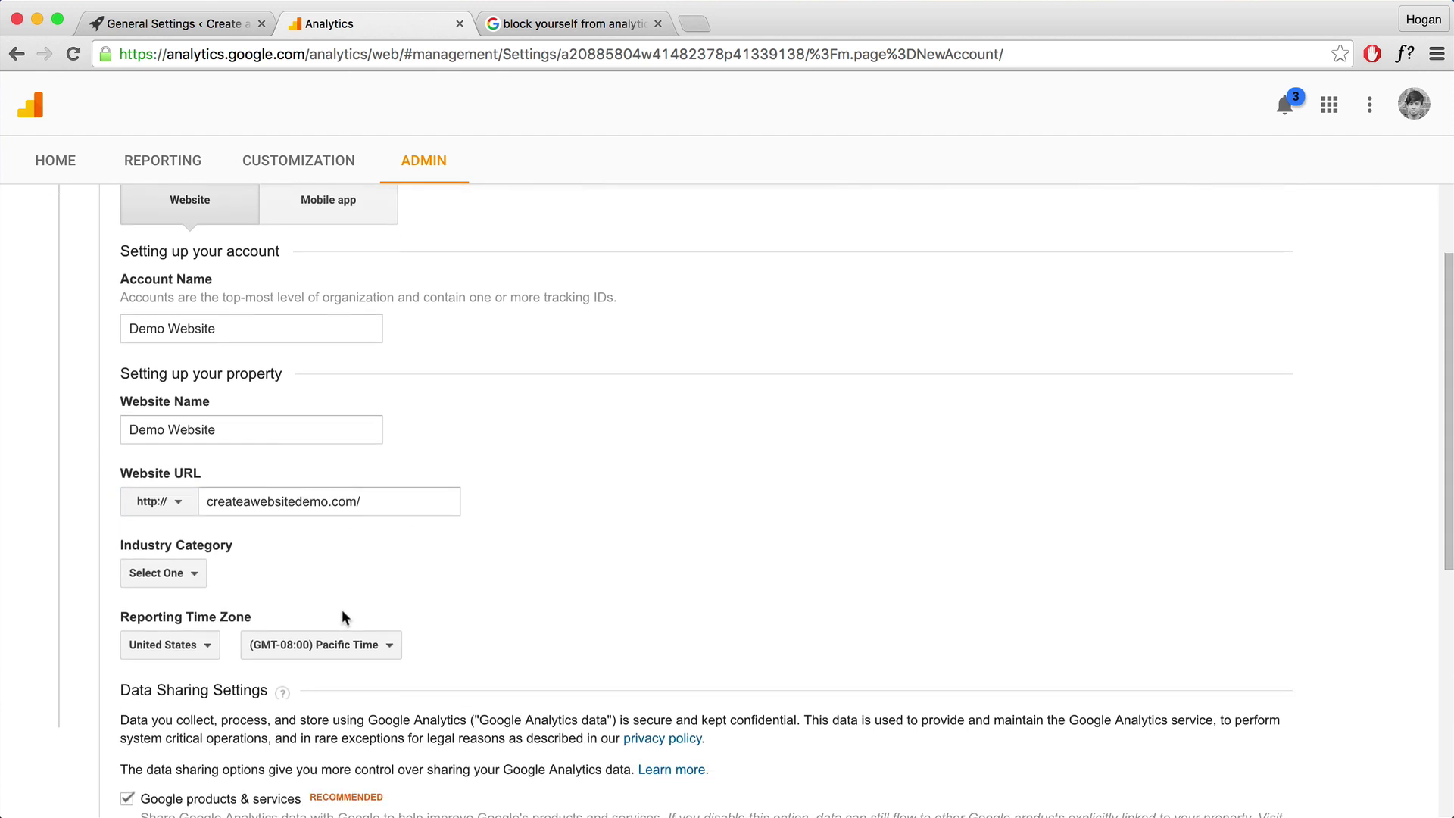
pyautogui.click(183, 575)
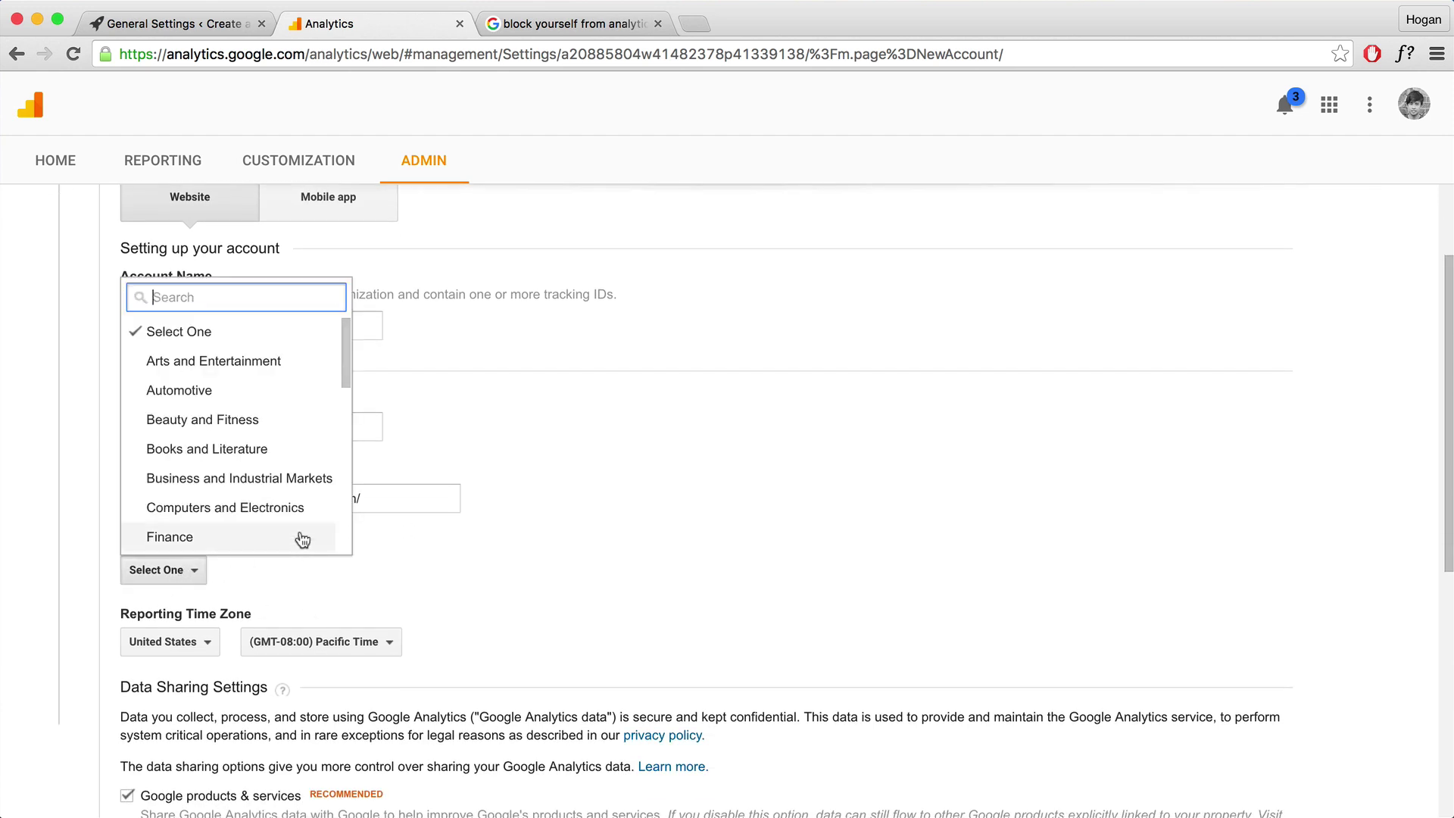
pyautogui.click(223, 482)
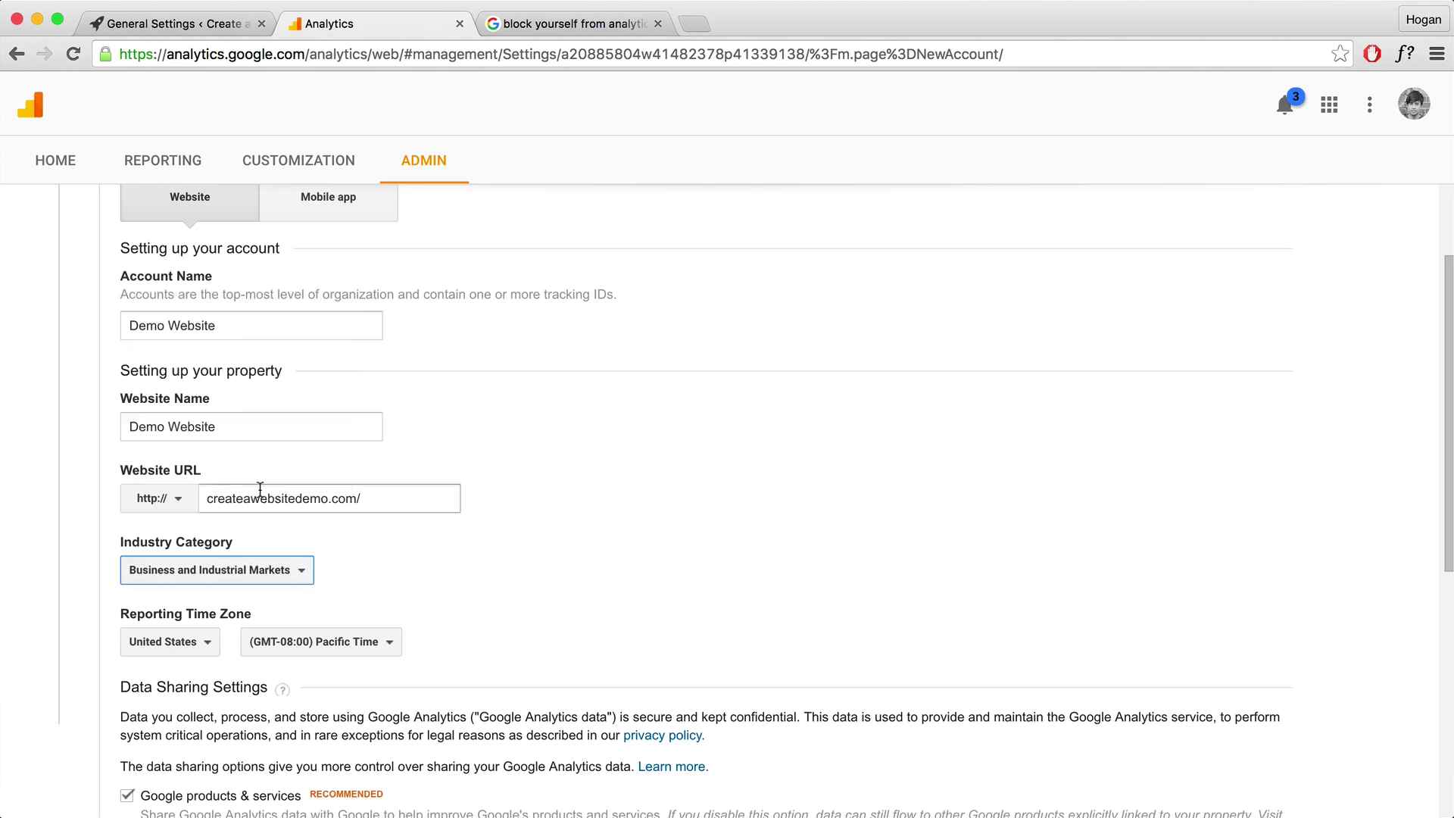
pyautogui.scroll(-3, 539, 578)
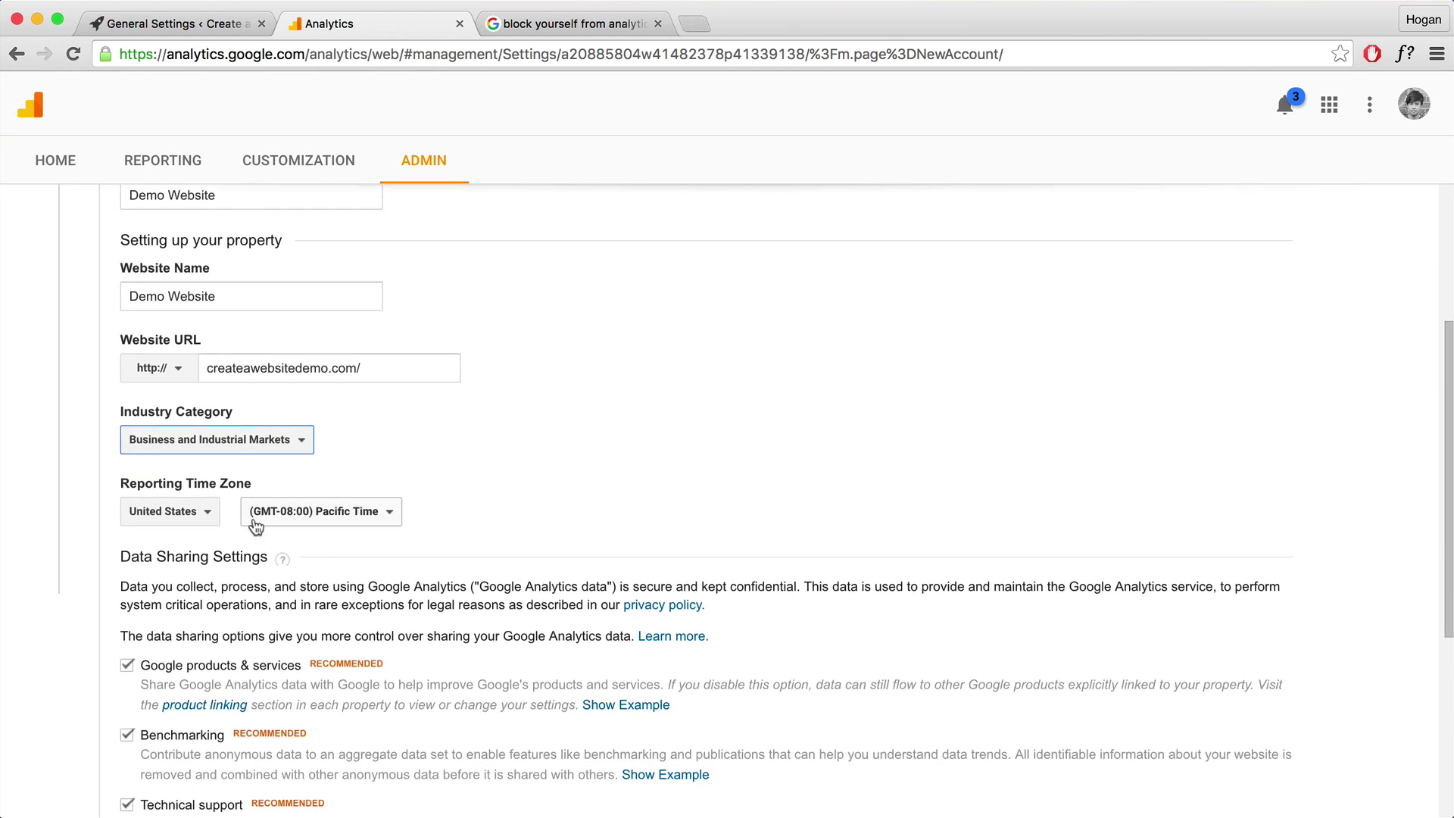
pyautogui.click(210, 522)
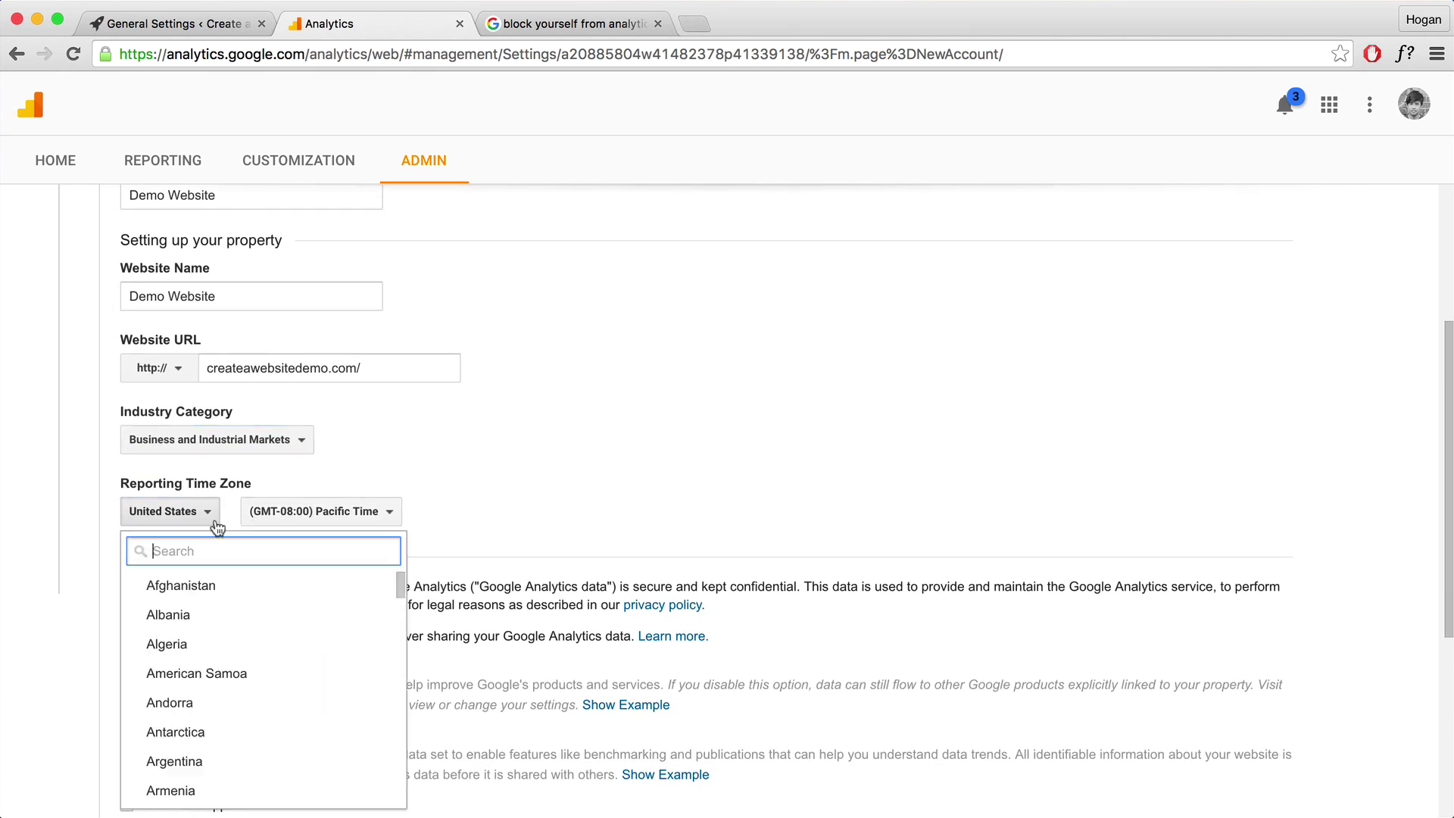
pyautogui.write('austr')
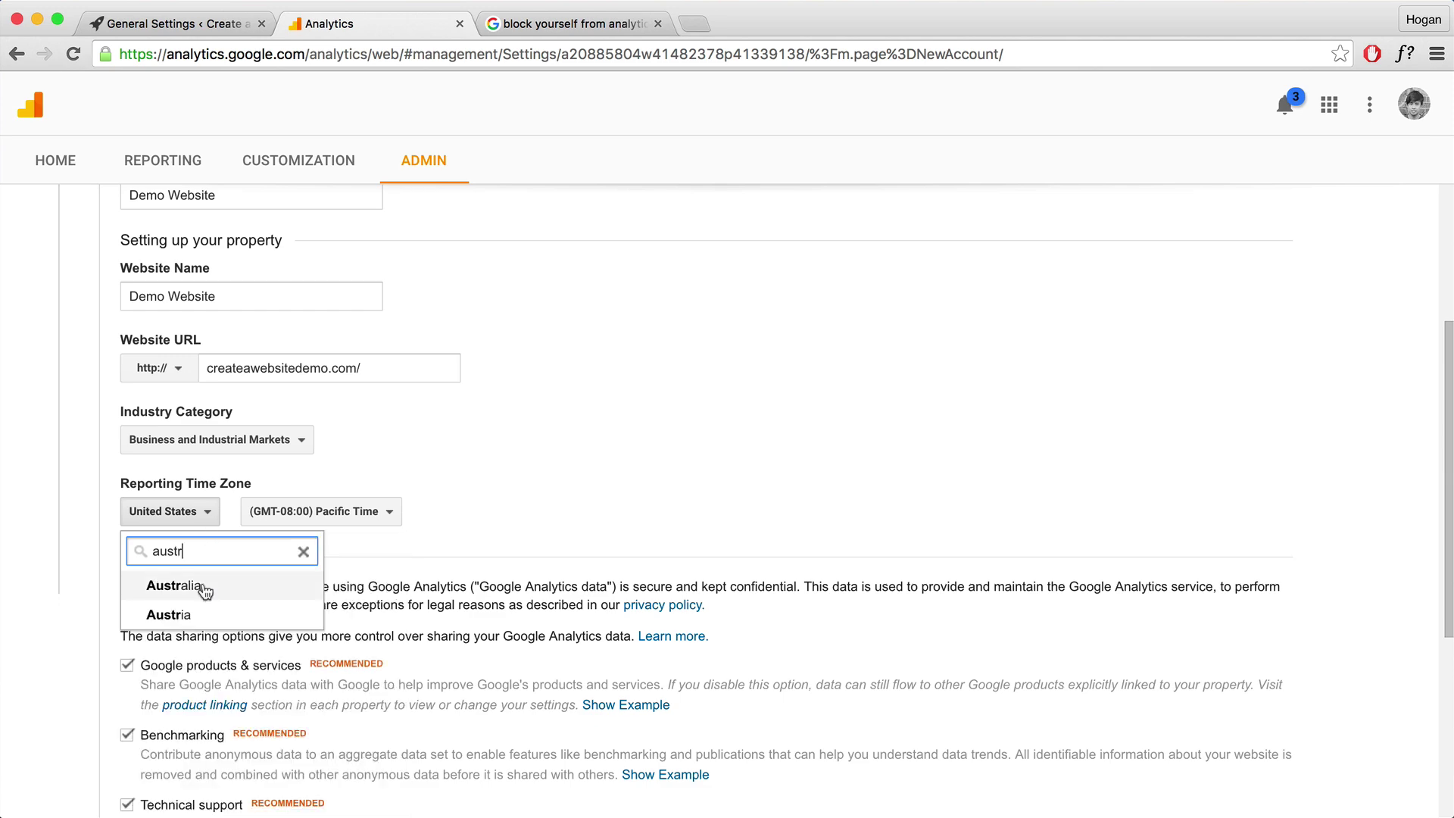
pyautogui.click(202, 588)
pyautogui.click(361, 520)
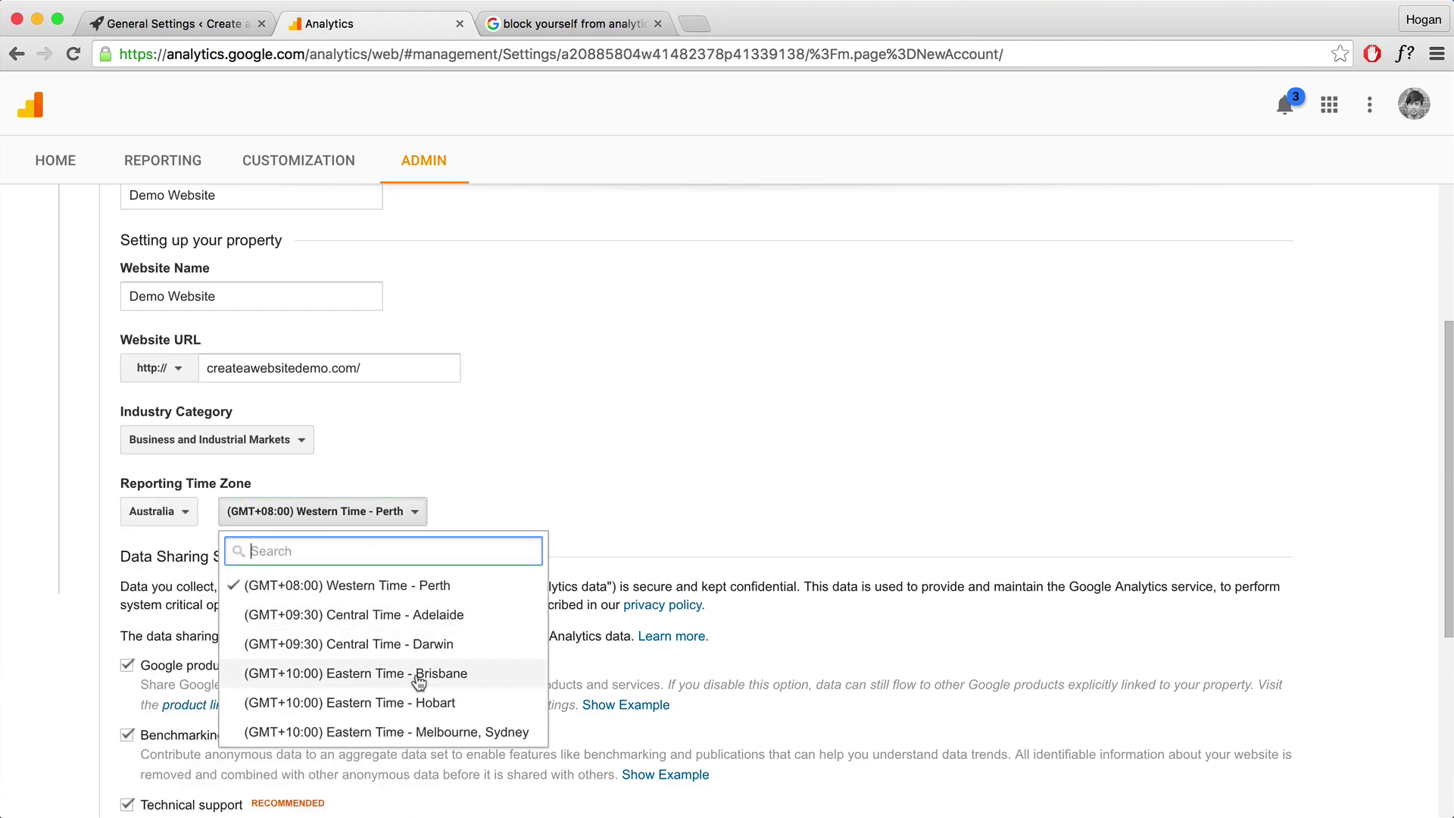
pyautogui.click(421, 731)
pyautogui.scroll(-5, 571, 451)
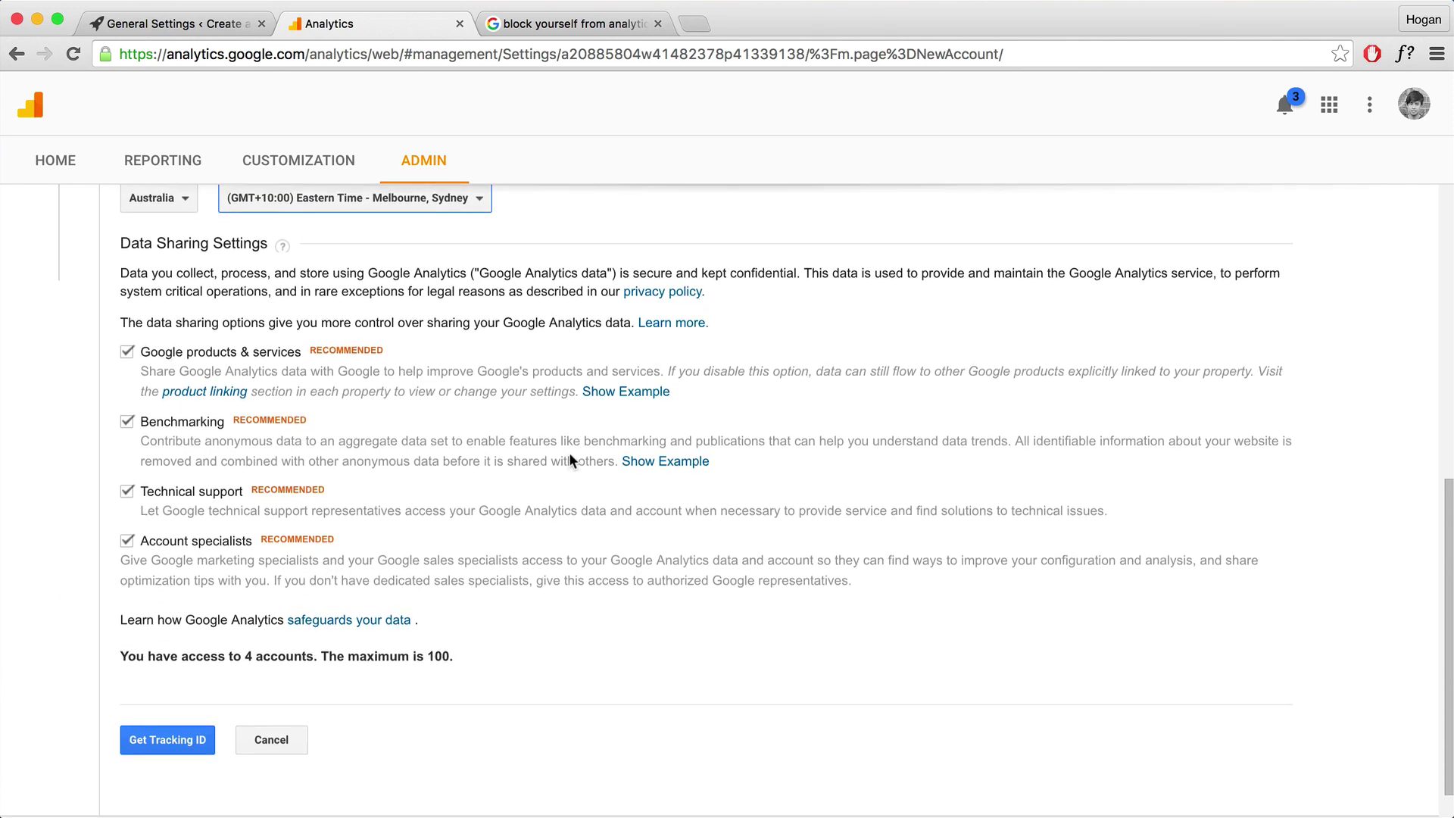
pyautogui.scroll(-1, 350, 508)
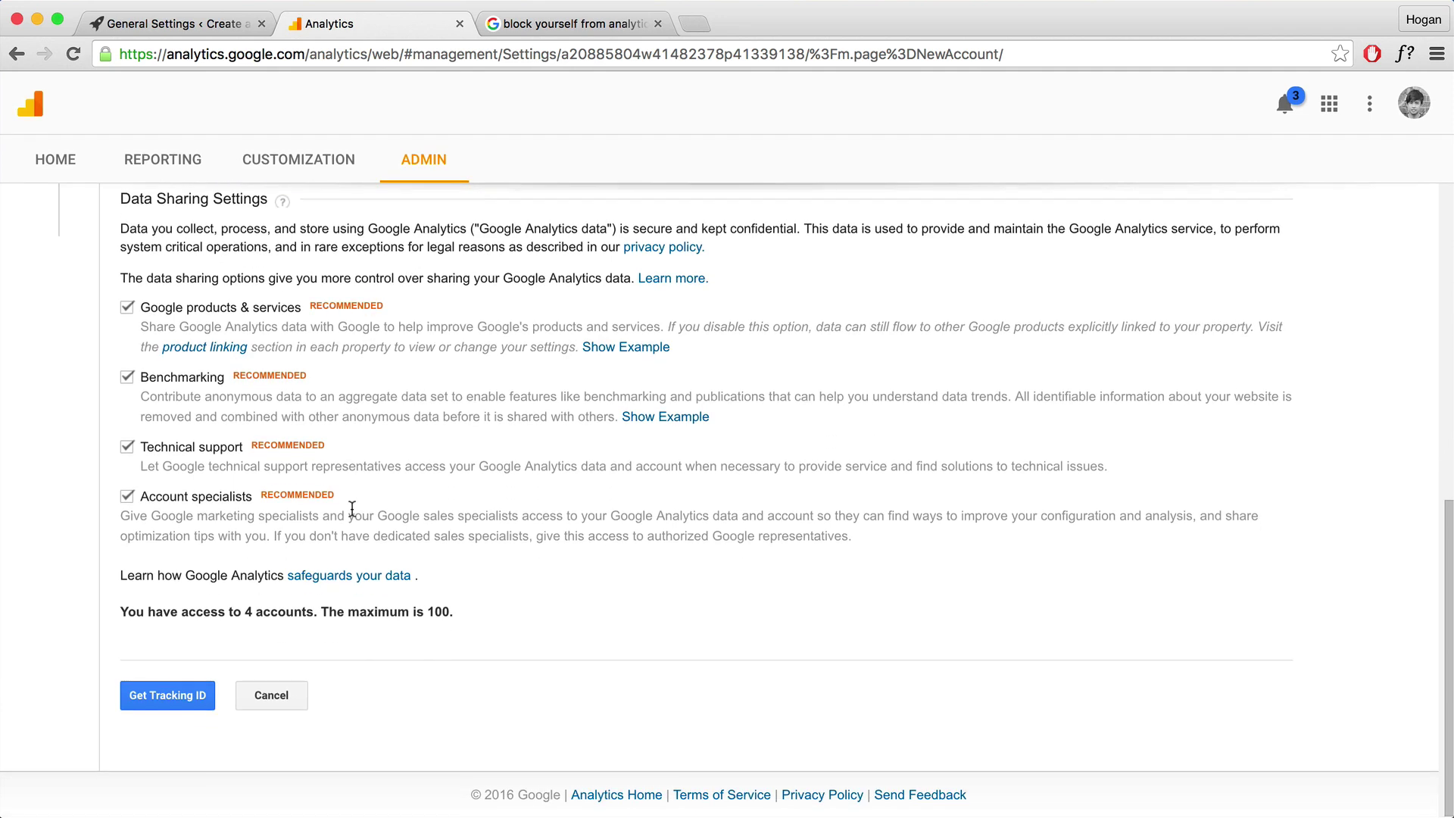
# Get the tracking ID and accept the Google Analytics terms of service for Australia.
pyautogui.click(157, 704)
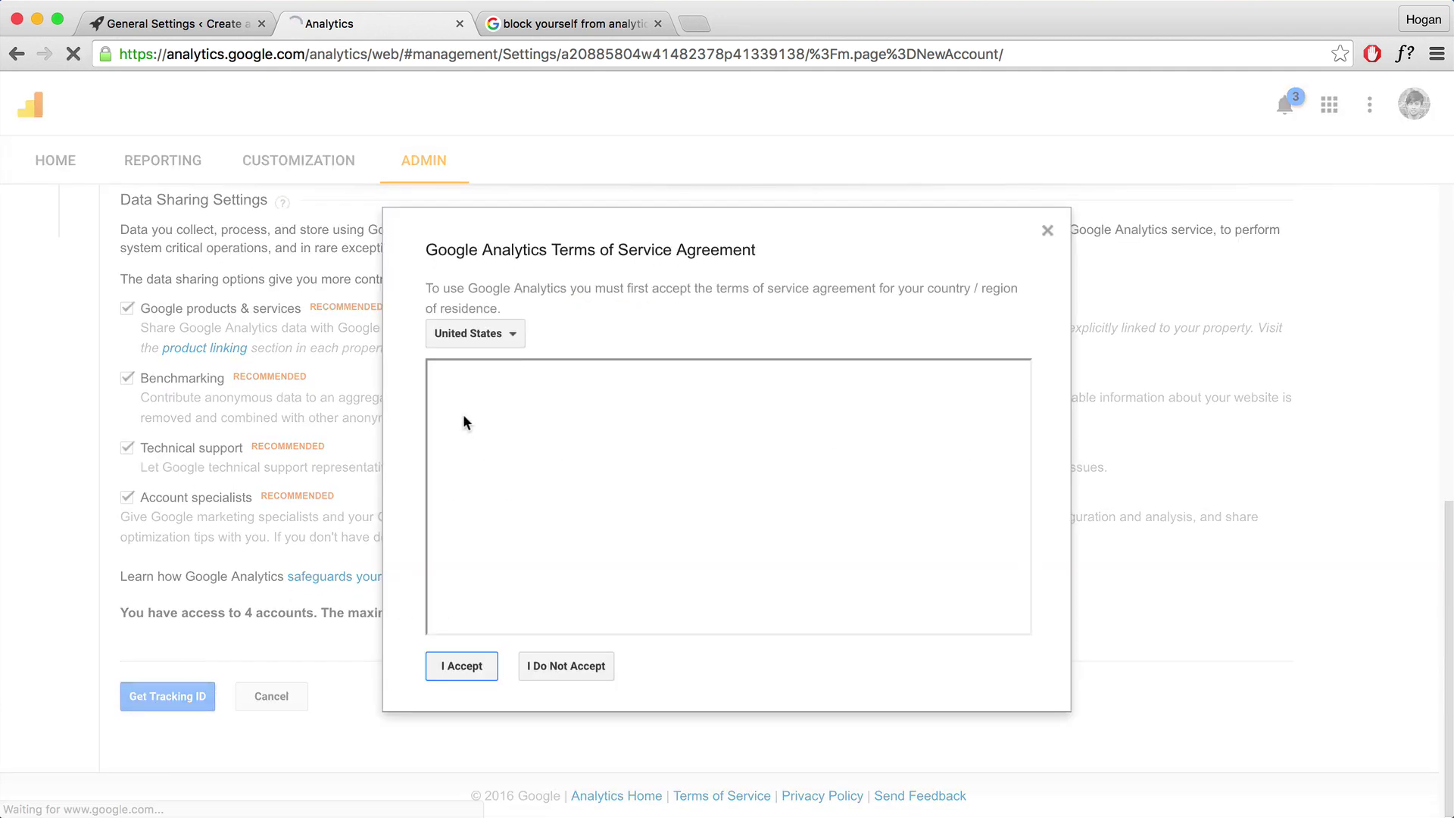
pyautogui.click(517, 348)
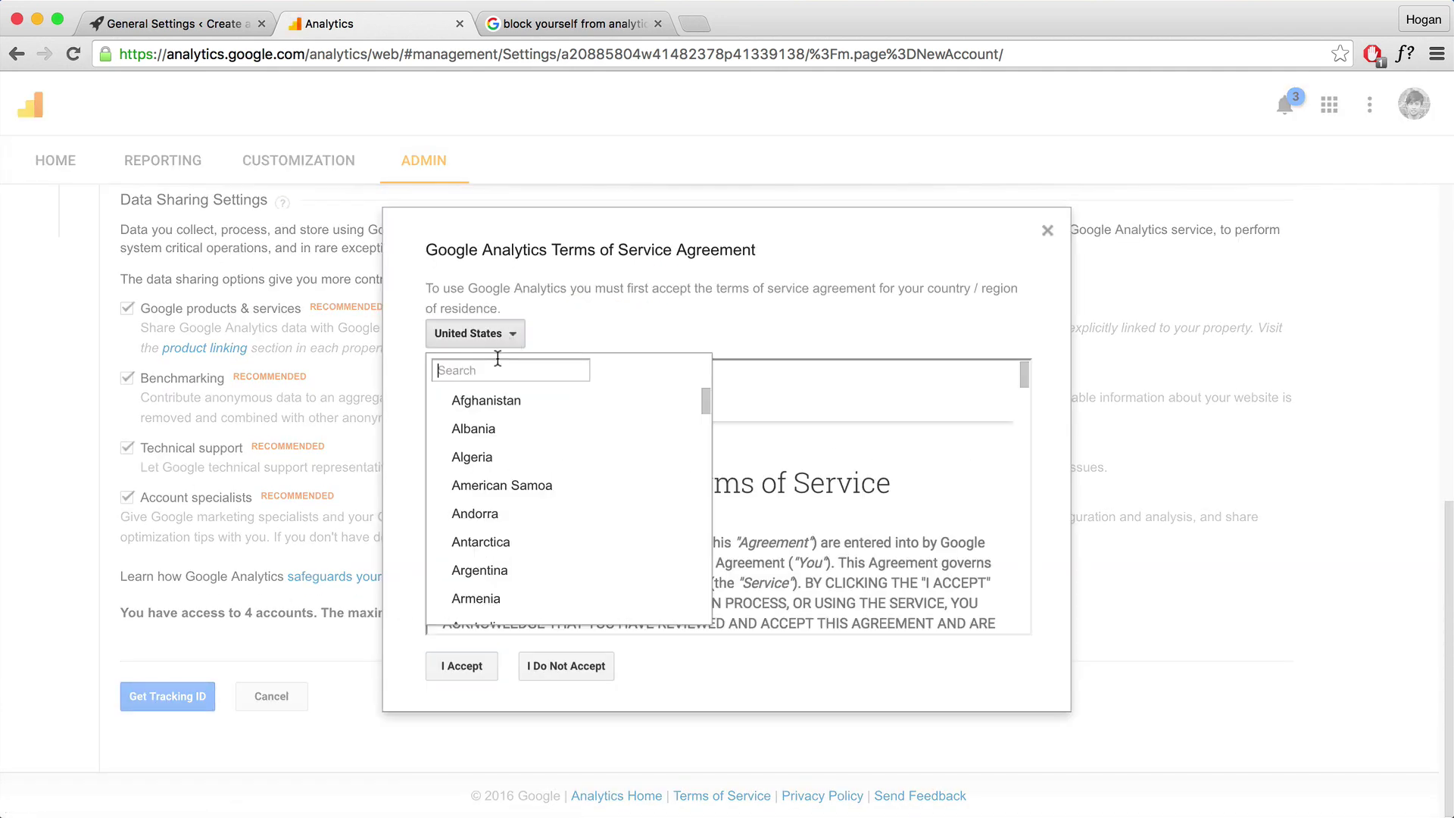
pyautogui.write('austral')
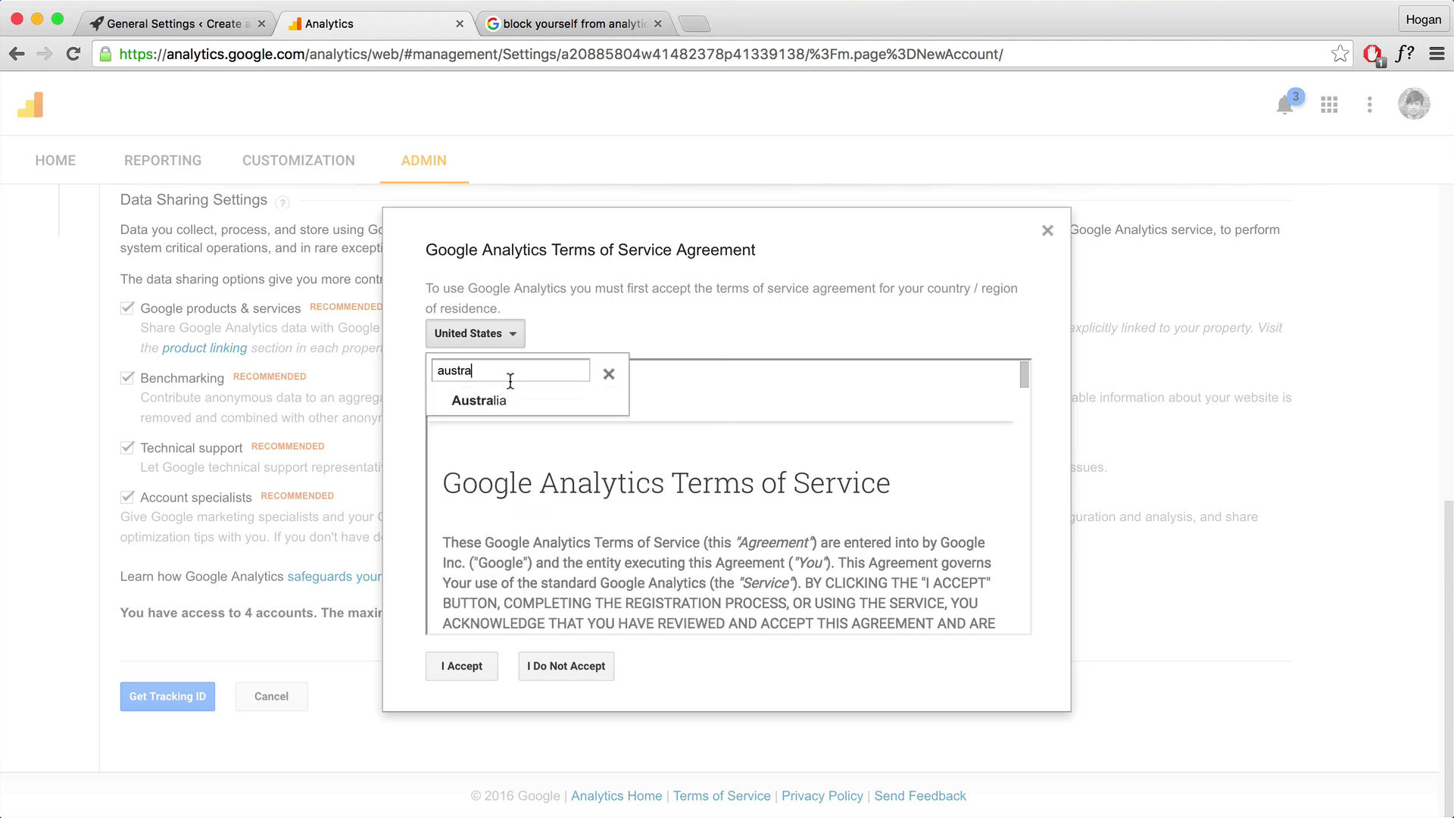
pyautogui.click(557, 401)
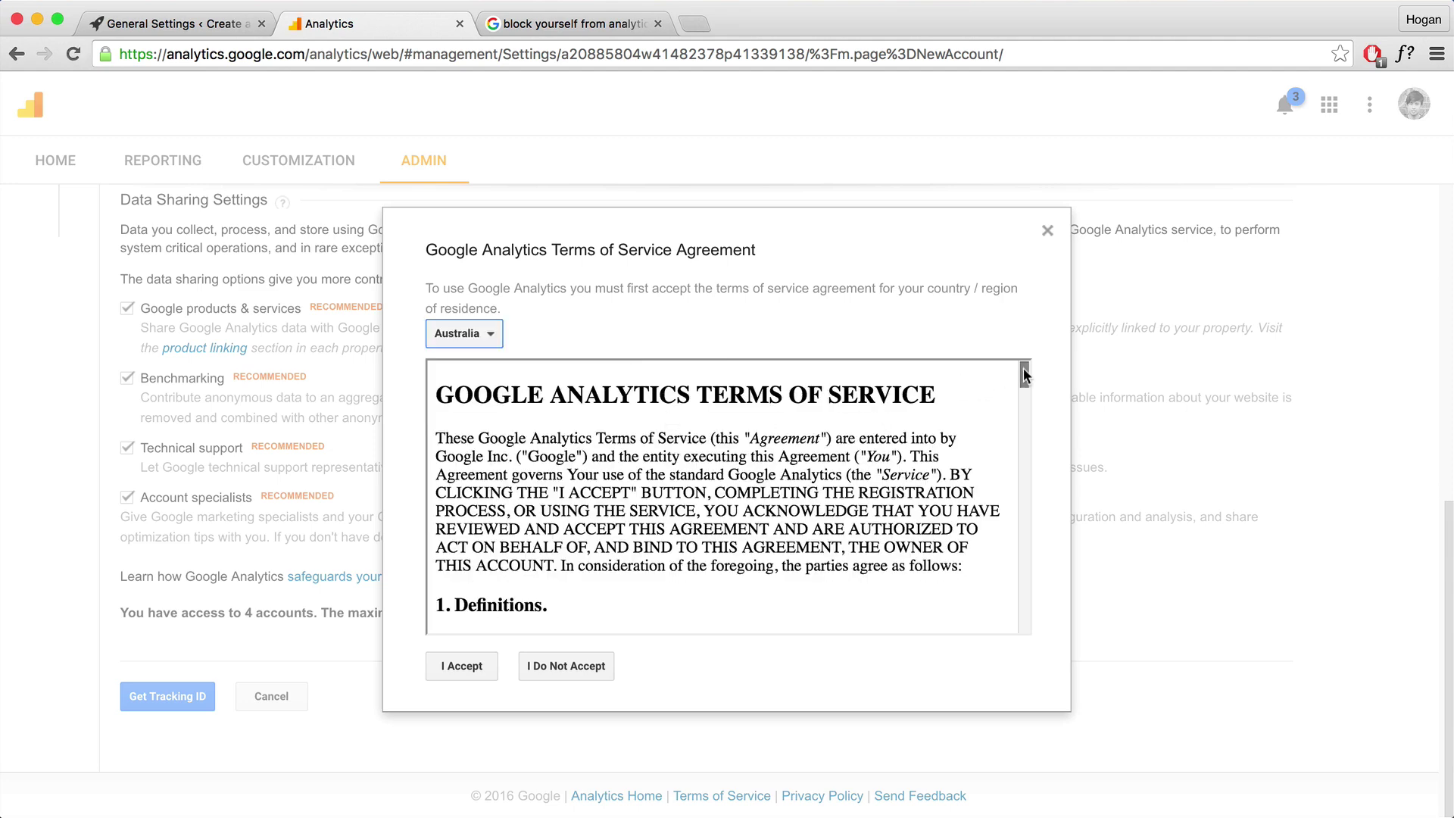
pyautogui.scroll(-20, 995, 390)
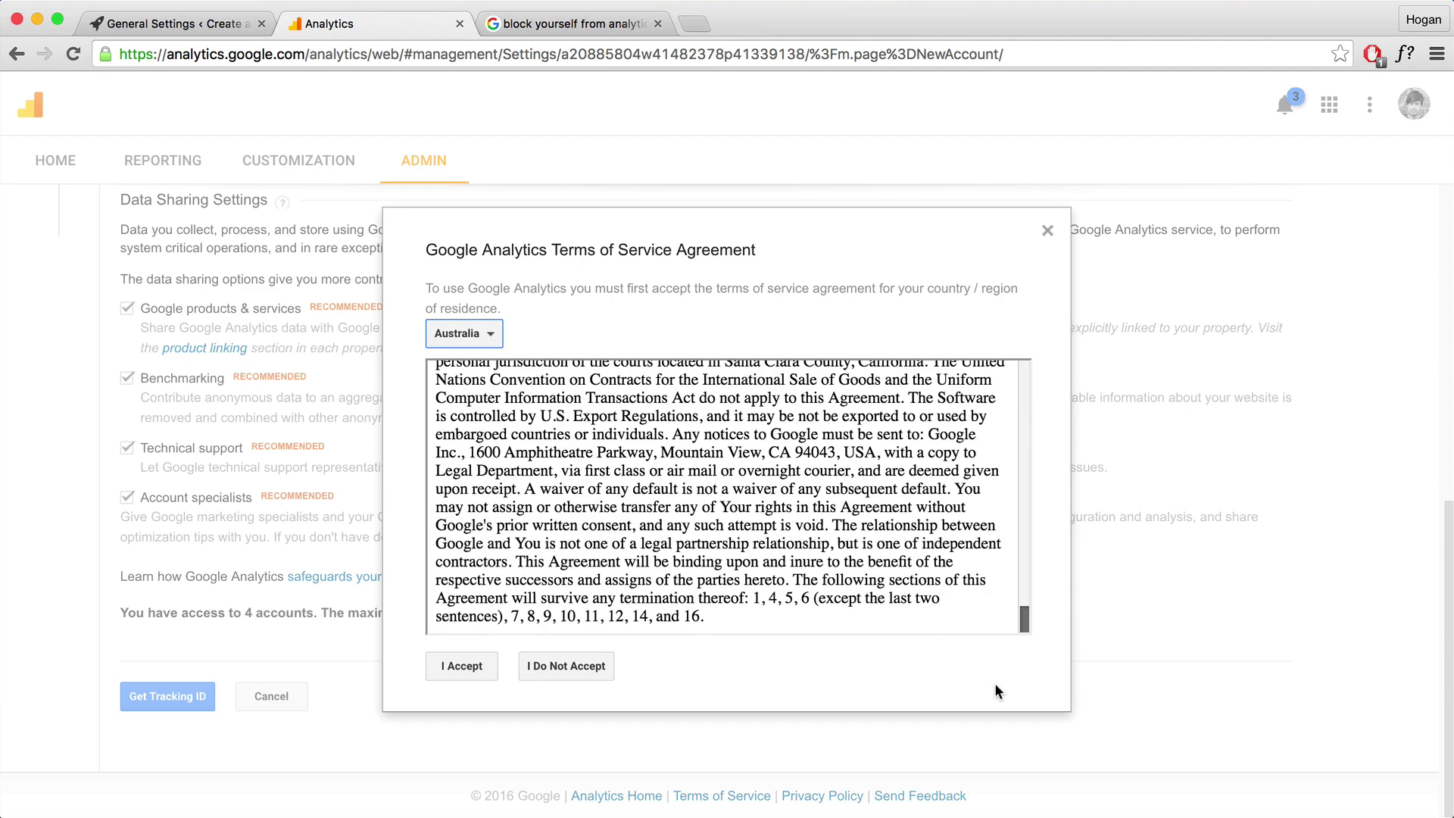
pyautogui.click(461, 666)
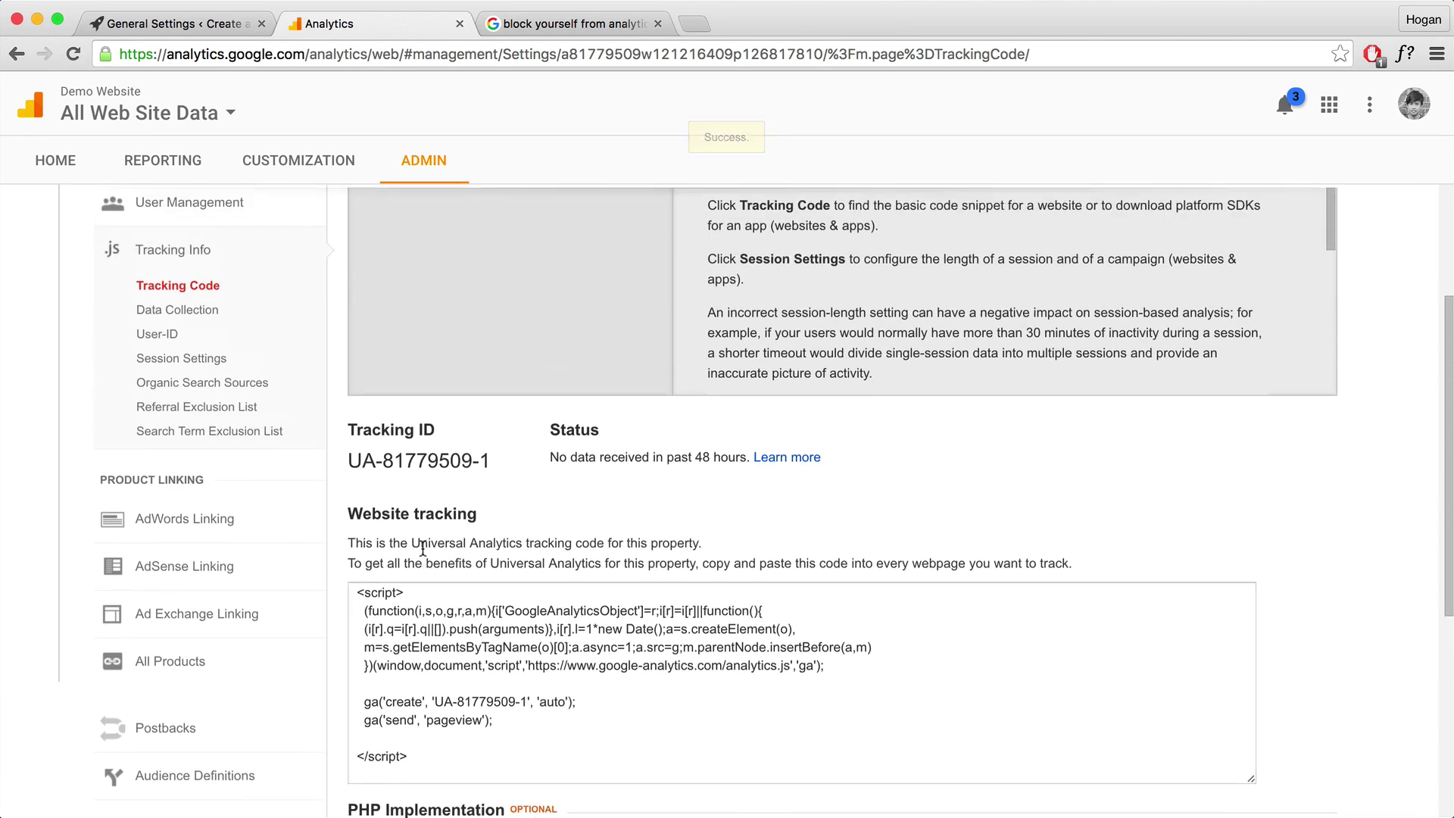
pyautogui.scroll(5, 422, 548)
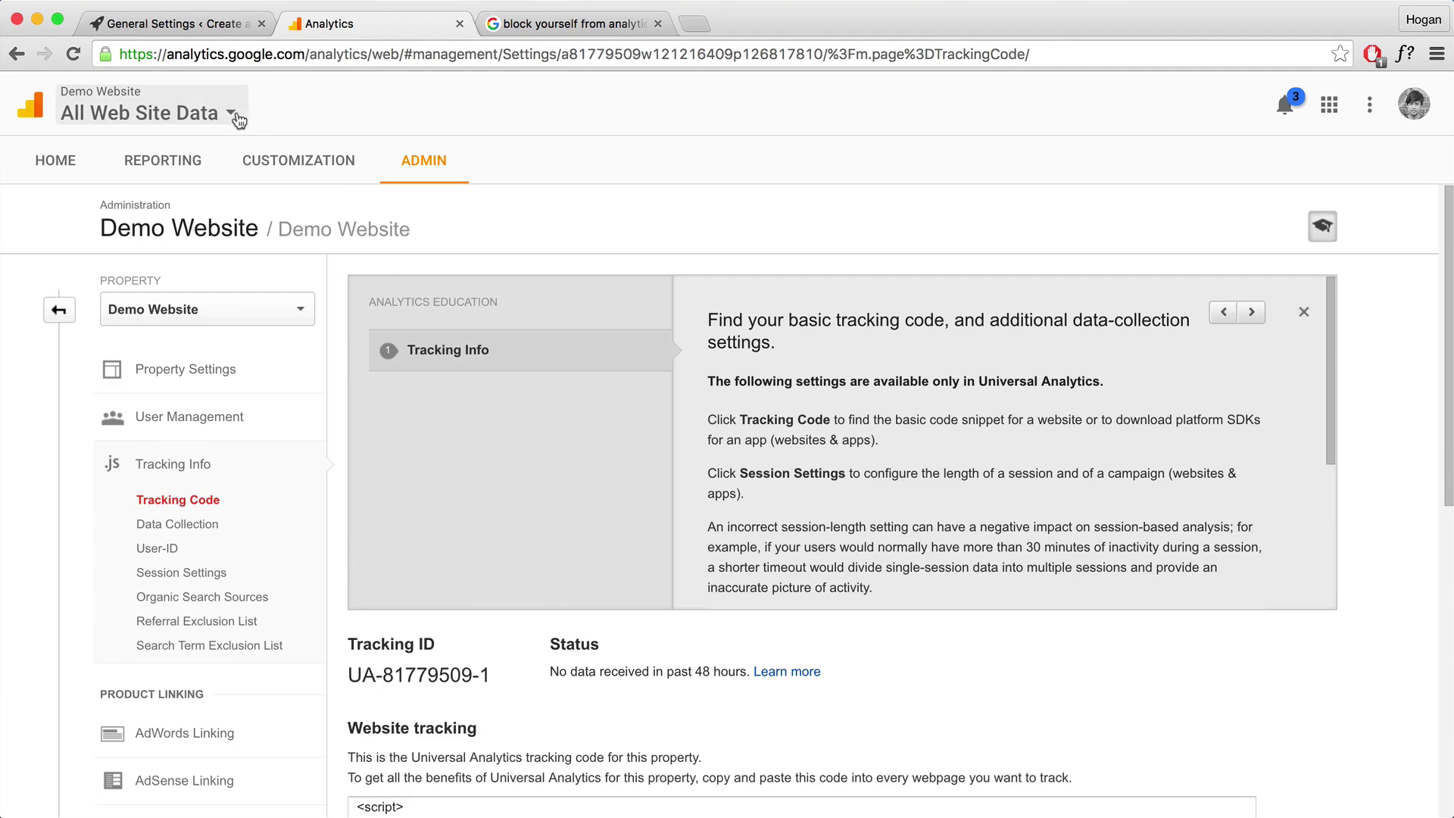
pyautogui.click(215, 23)
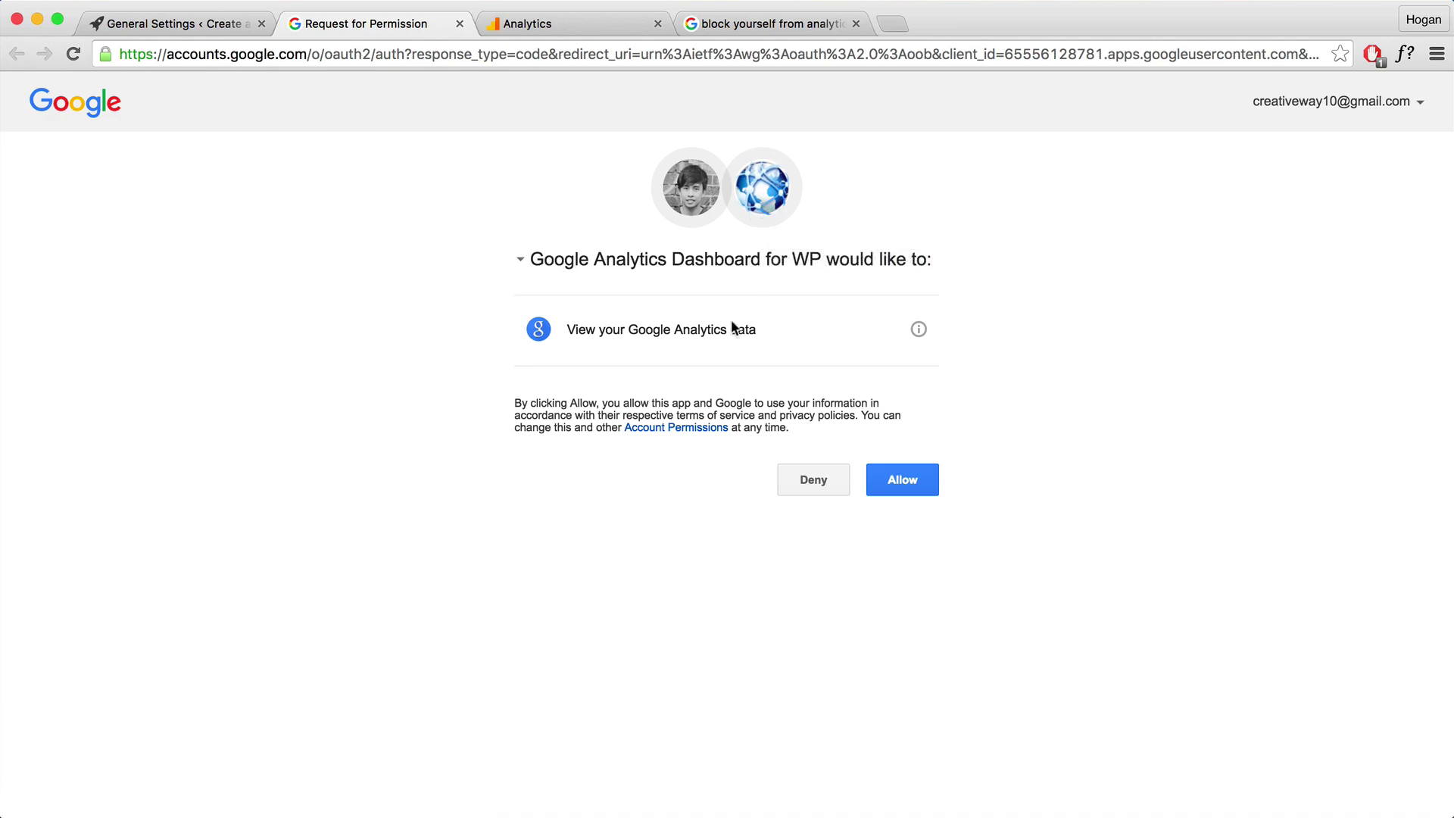
# Highlight the requested permission to view Google Analytics data.
pyautogui.moveTo(757, 329); pyautogui.dragTo(615, 328)
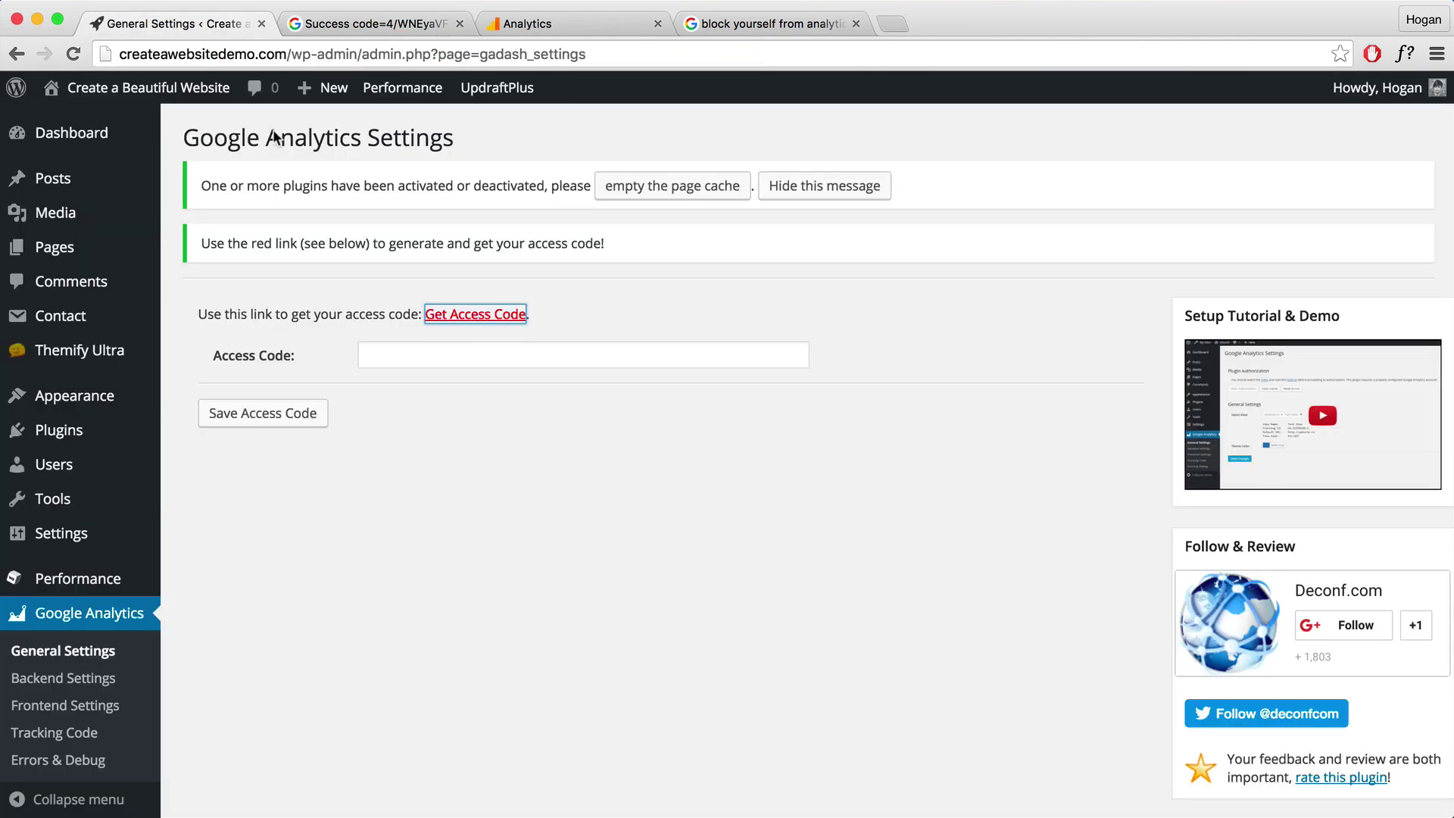
# Paste the access code into the plugin settings and save it to authorize the plugin.
pyautogui.rightClick(437, 349)
pyautogui.click(479, 445)
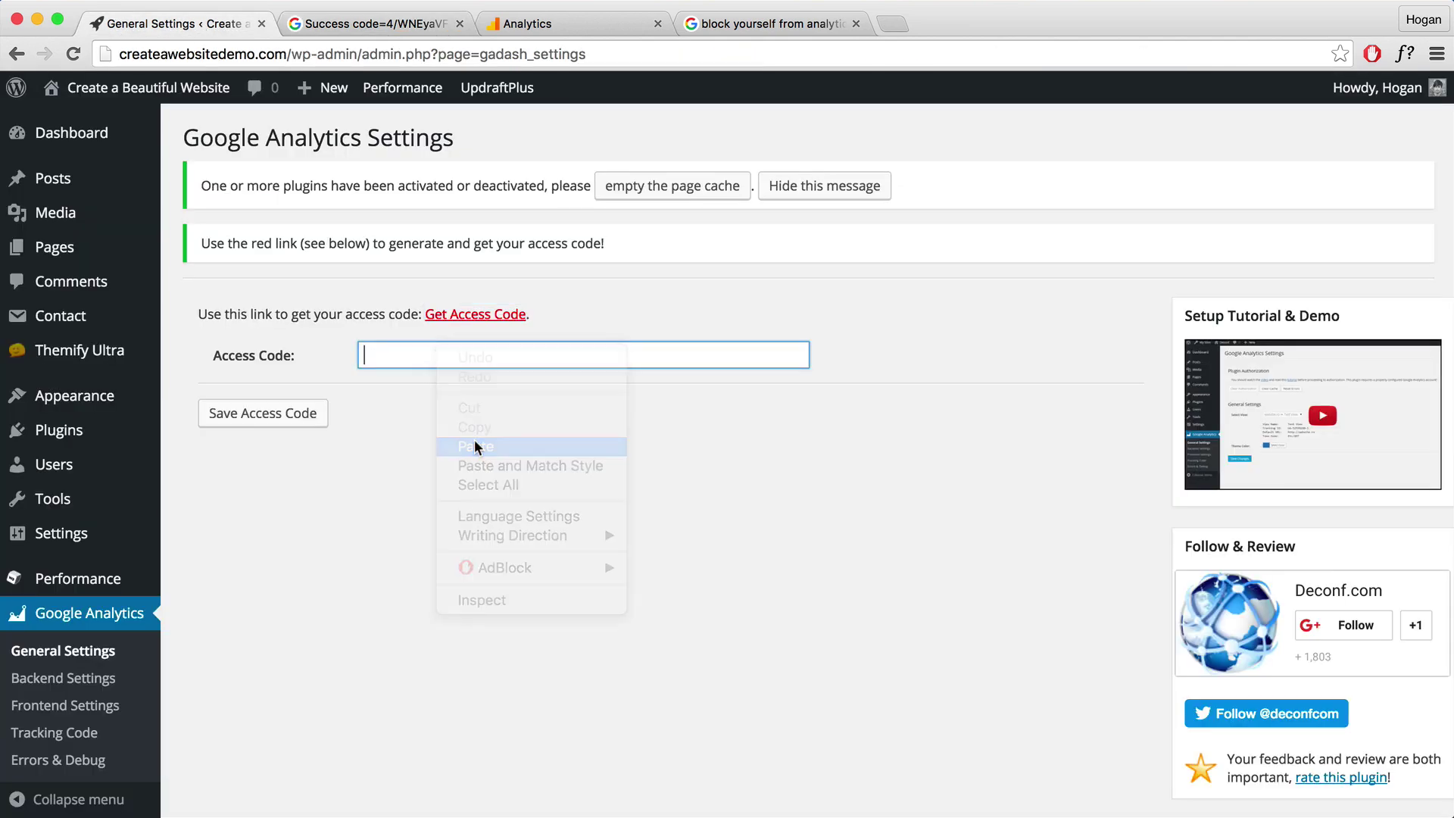
pyautogui.click(294, 413)
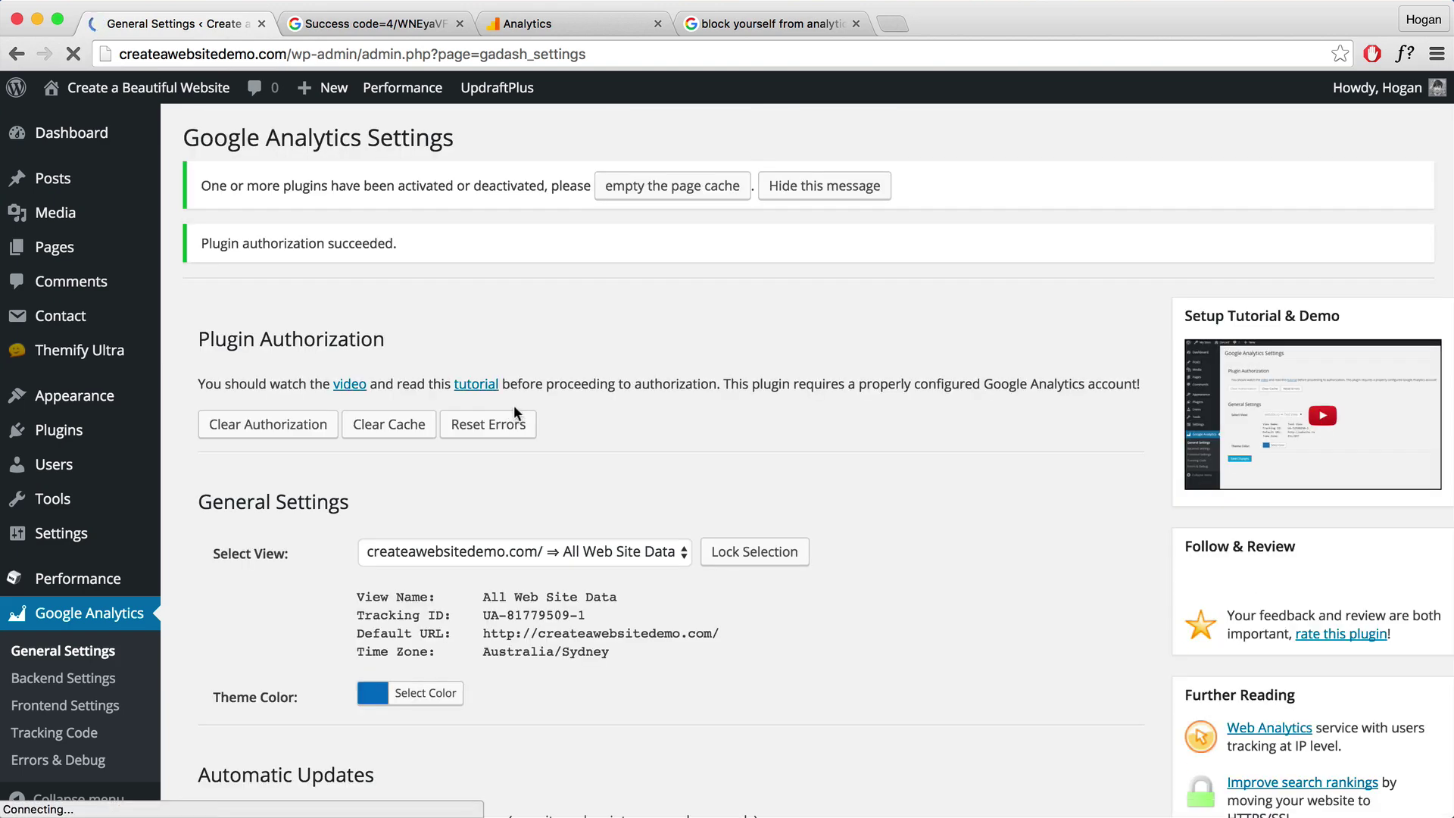
# Lock the plugin to the All Web Site Data view (UA-81779509-1) and save the changes.
pyautogui.scroll(-2, 661, 415)
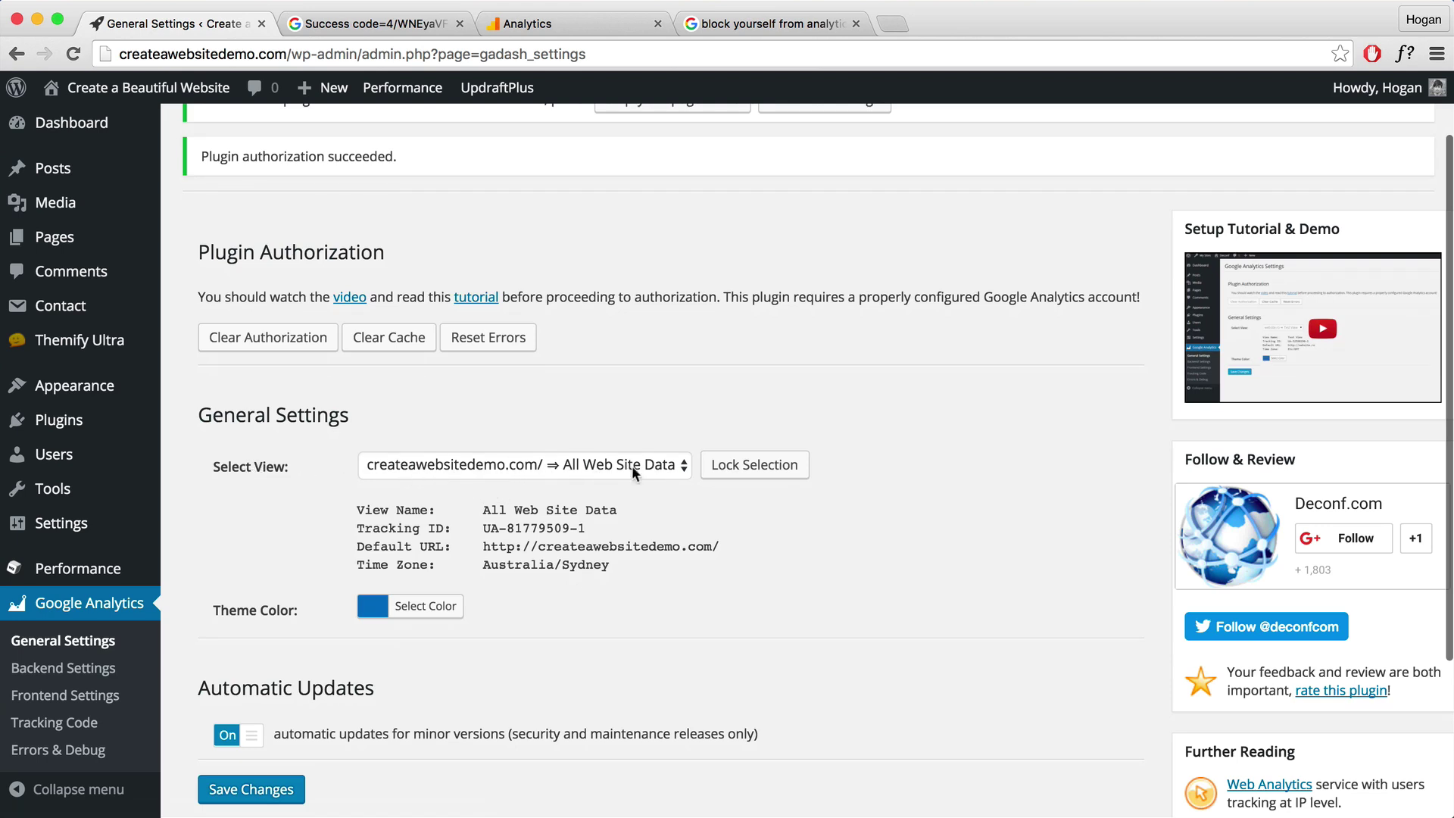
pyautogui.click(753, 469)
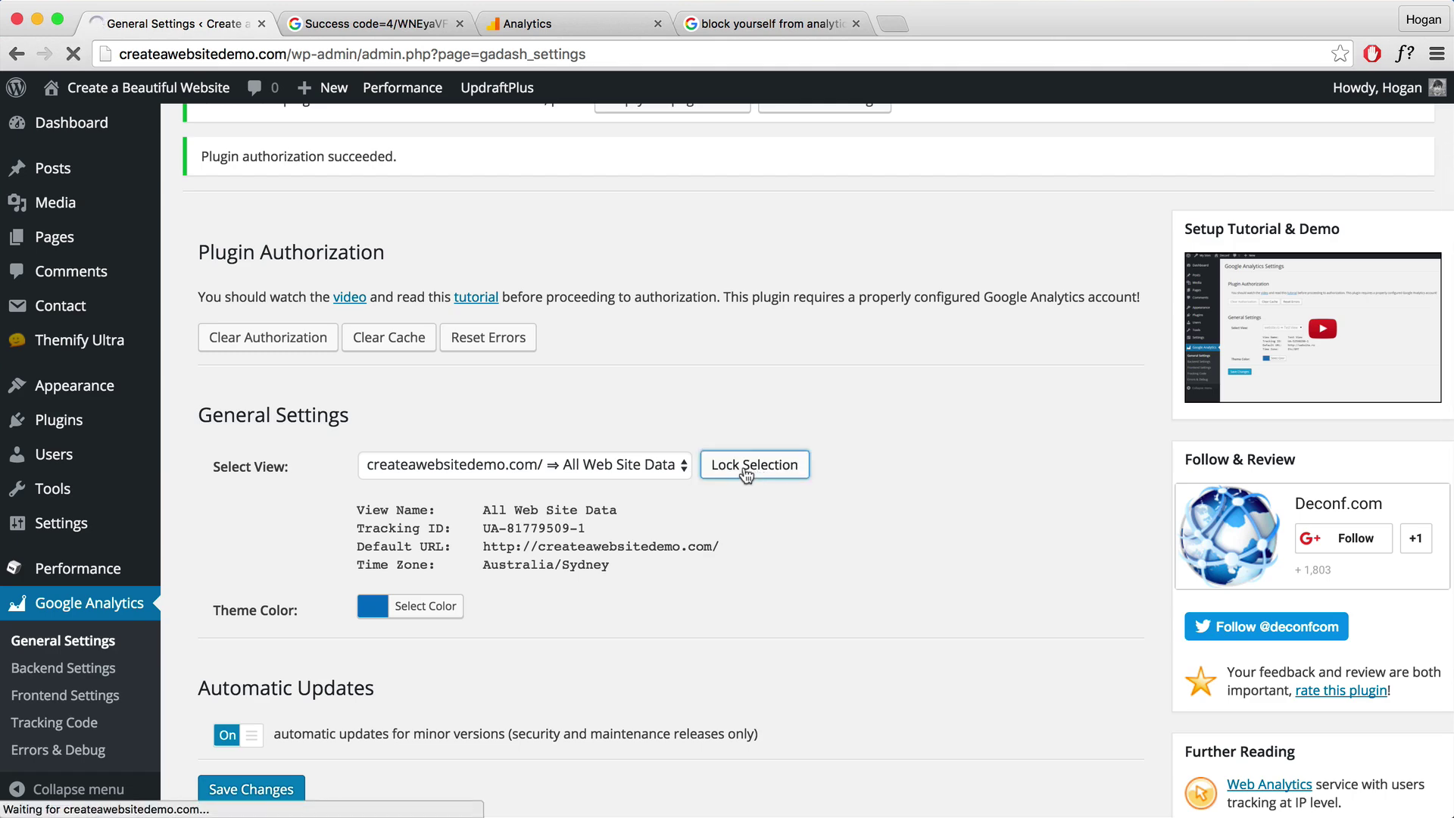
pyautogui.scroll(-3, 738, 421)
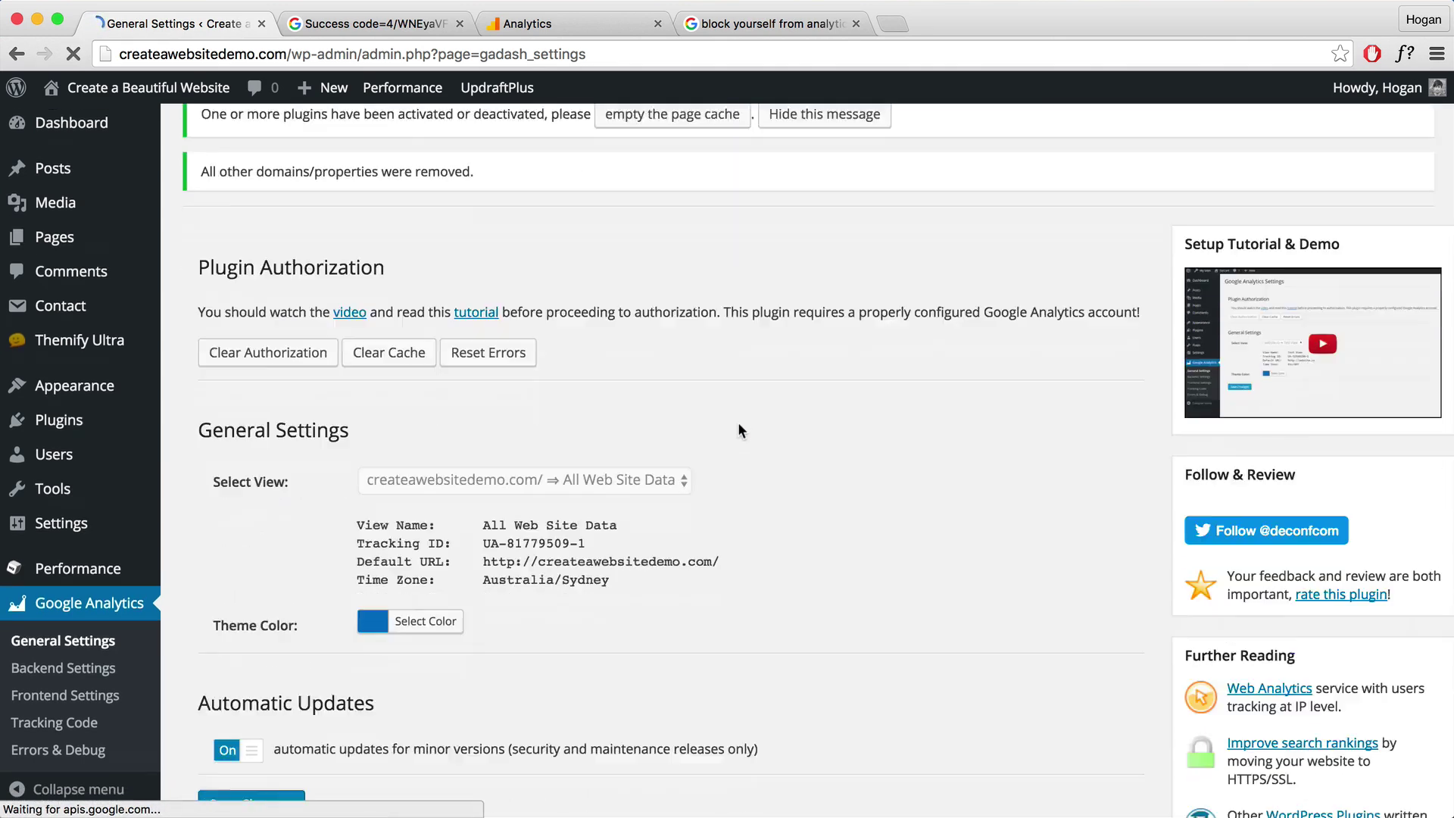
pyautogui.click(253, 691)
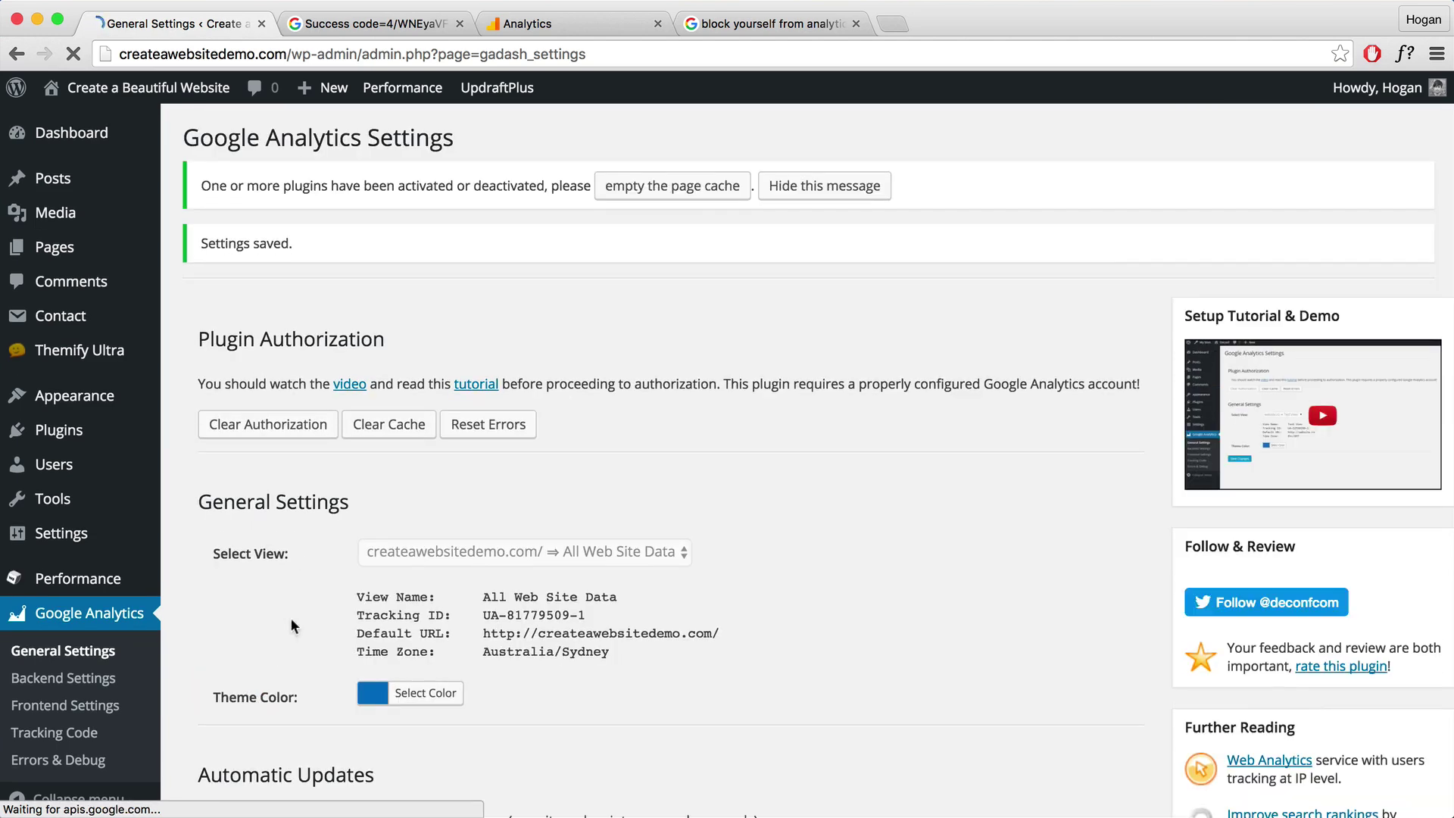
pyautogui.moveTo(88, 140)
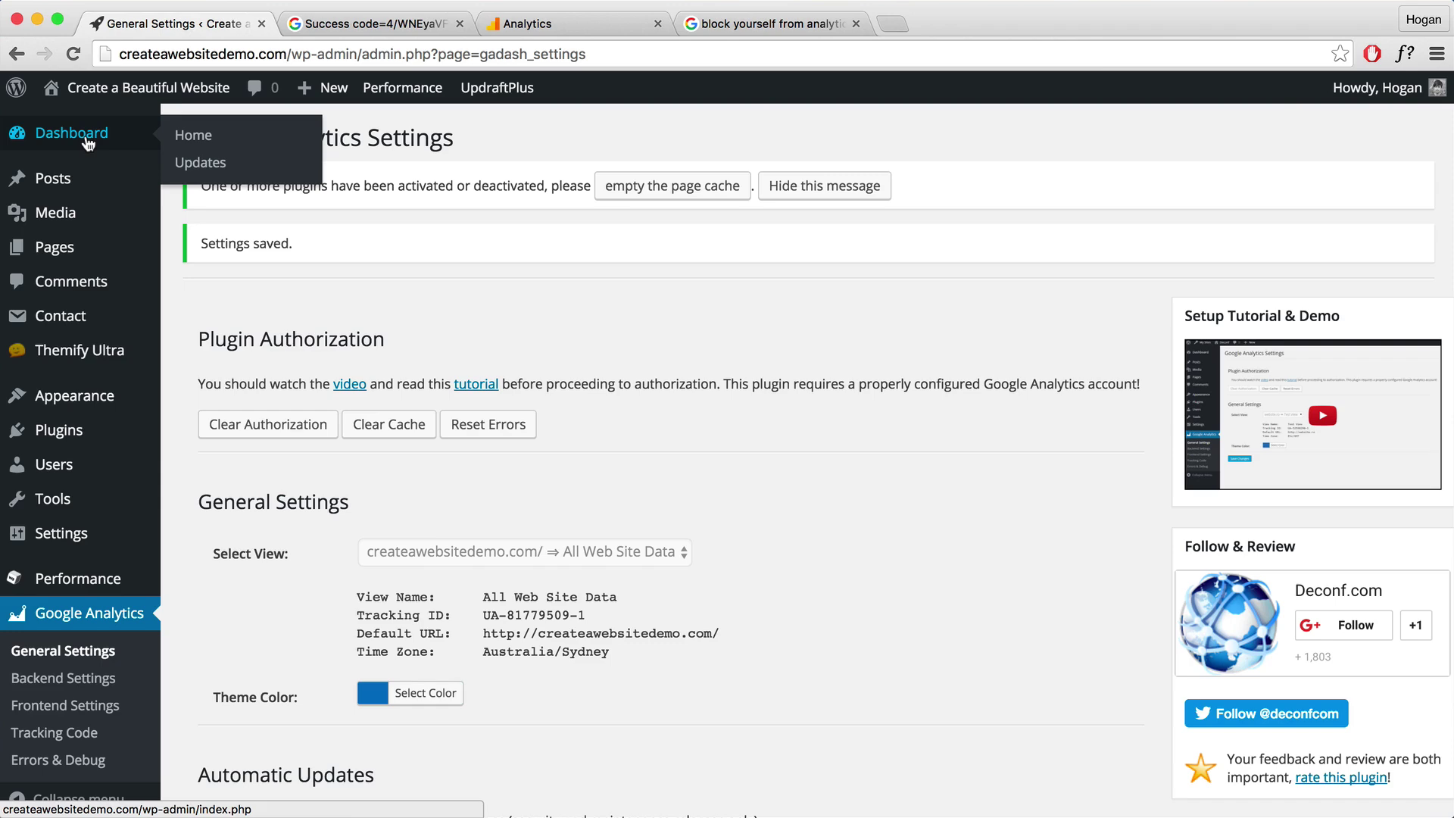
# Inspect the dashboard's Google Analytics widget, leaving it on Last 30 Days and Sessions.
pyautogui.click(88, 140)
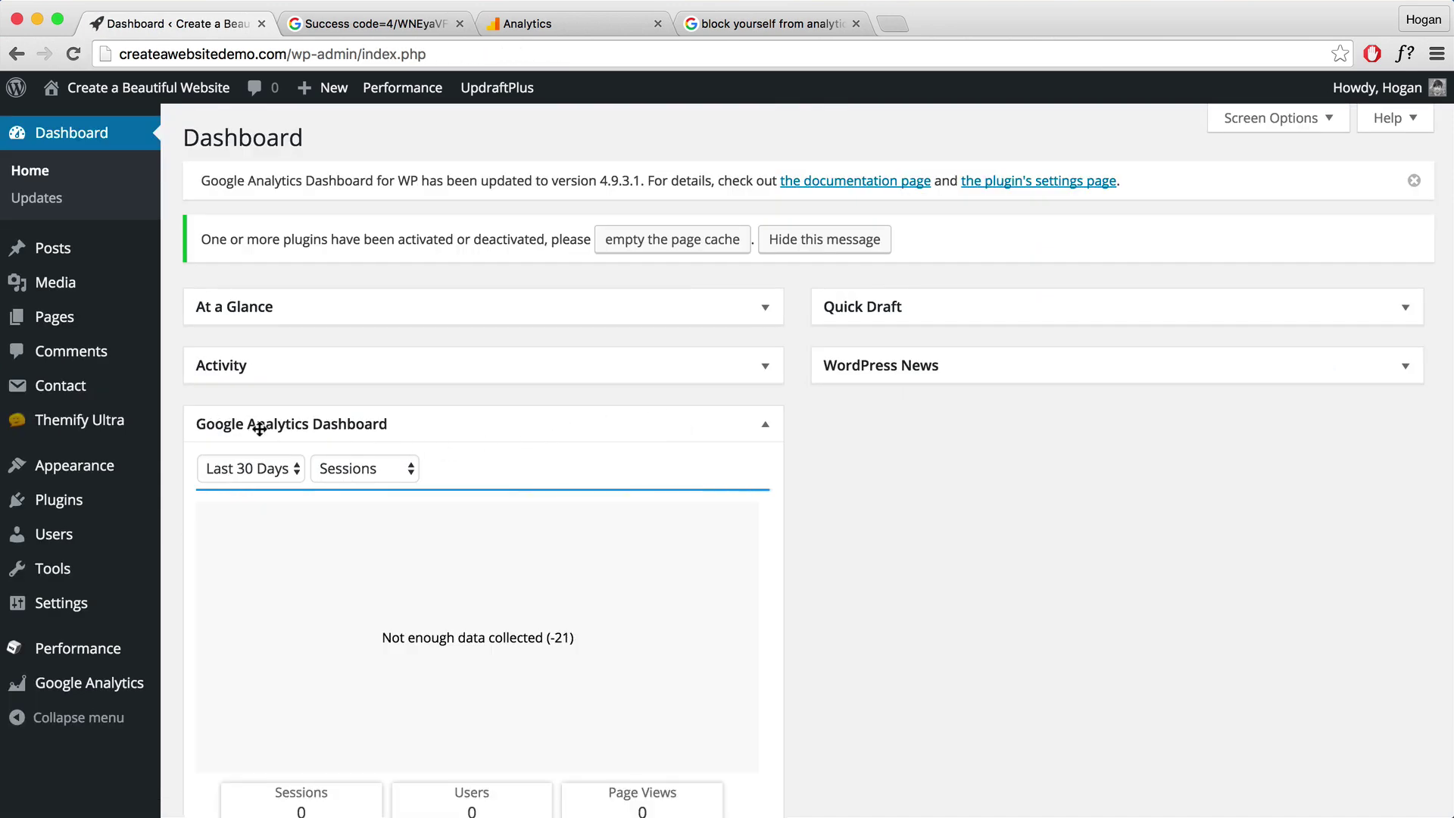
pyautogui.scroll(-5, 484, 464)
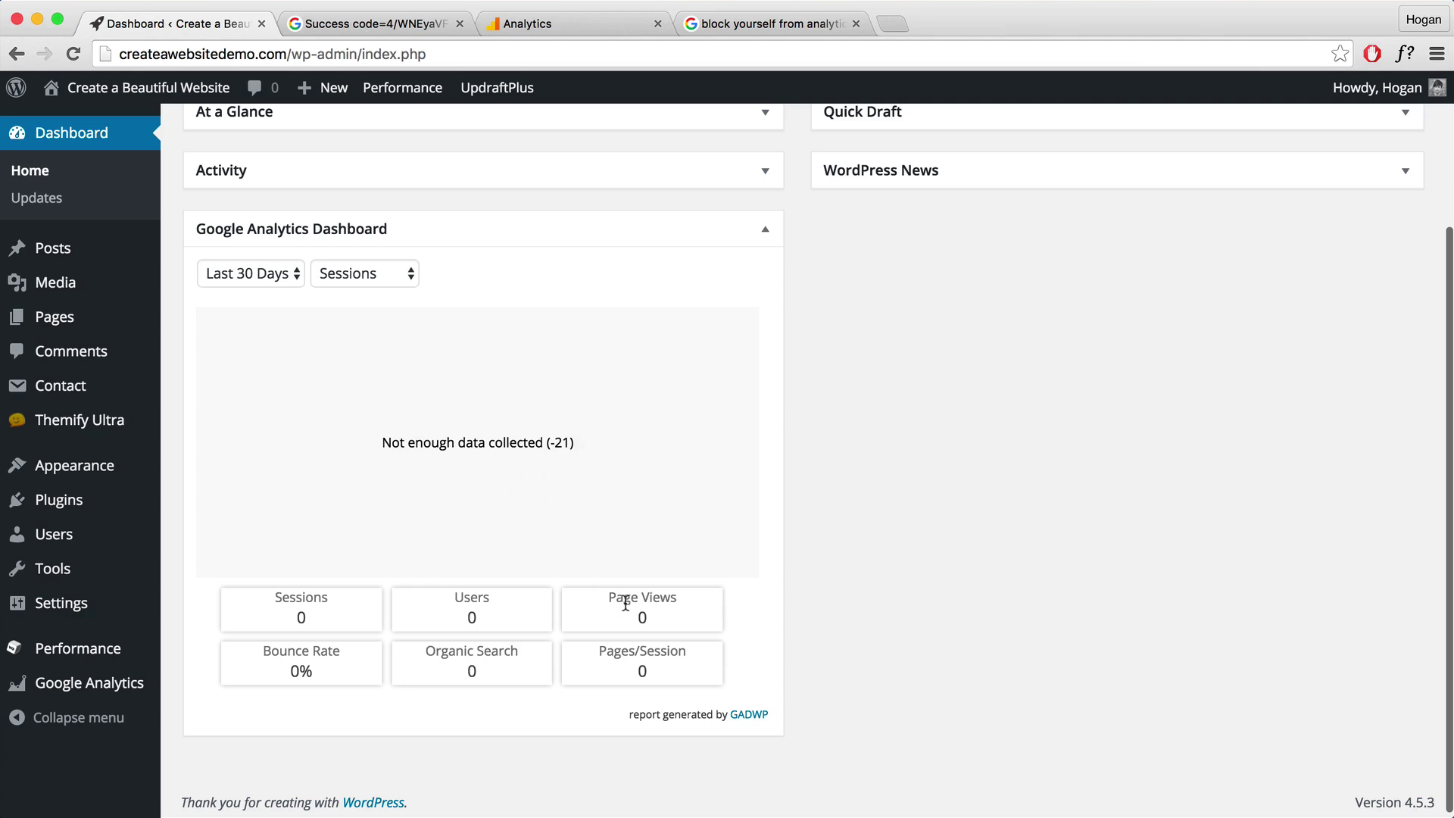
pyautogui.click(291, 274)
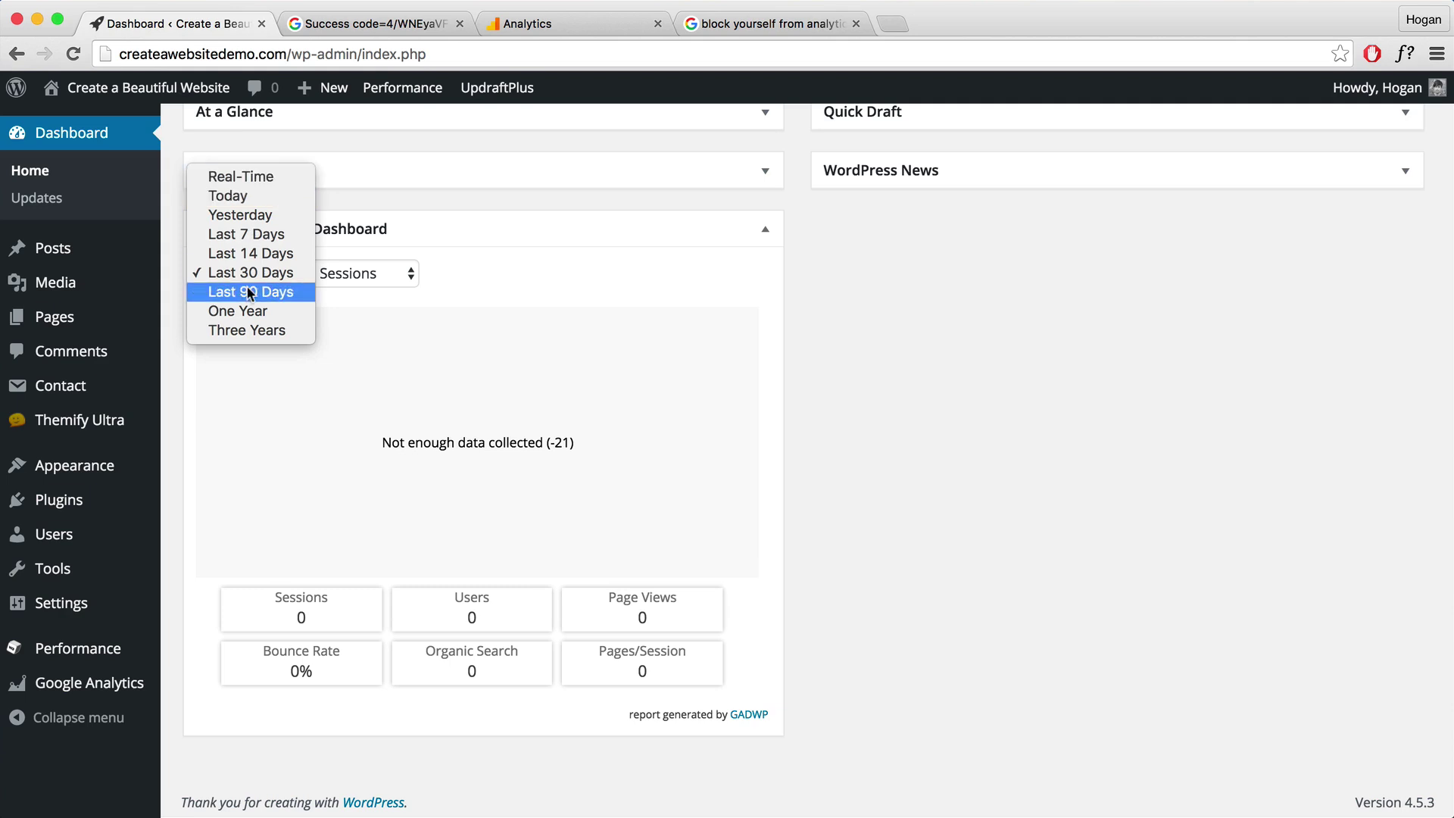
pyautogui.click(371, 281)
pyautogui.click(370, 277)
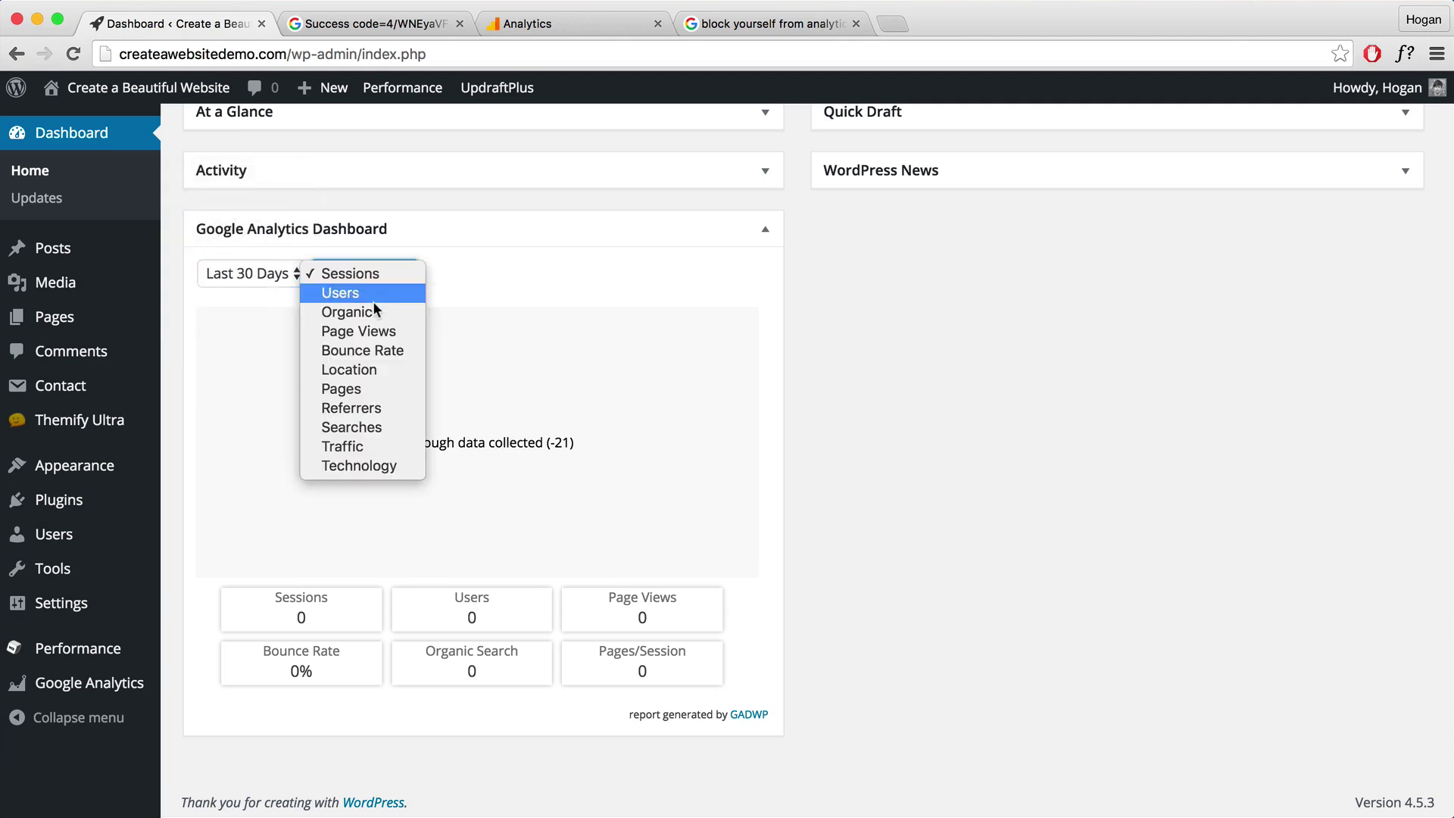
pyautogui.click(465, 290)
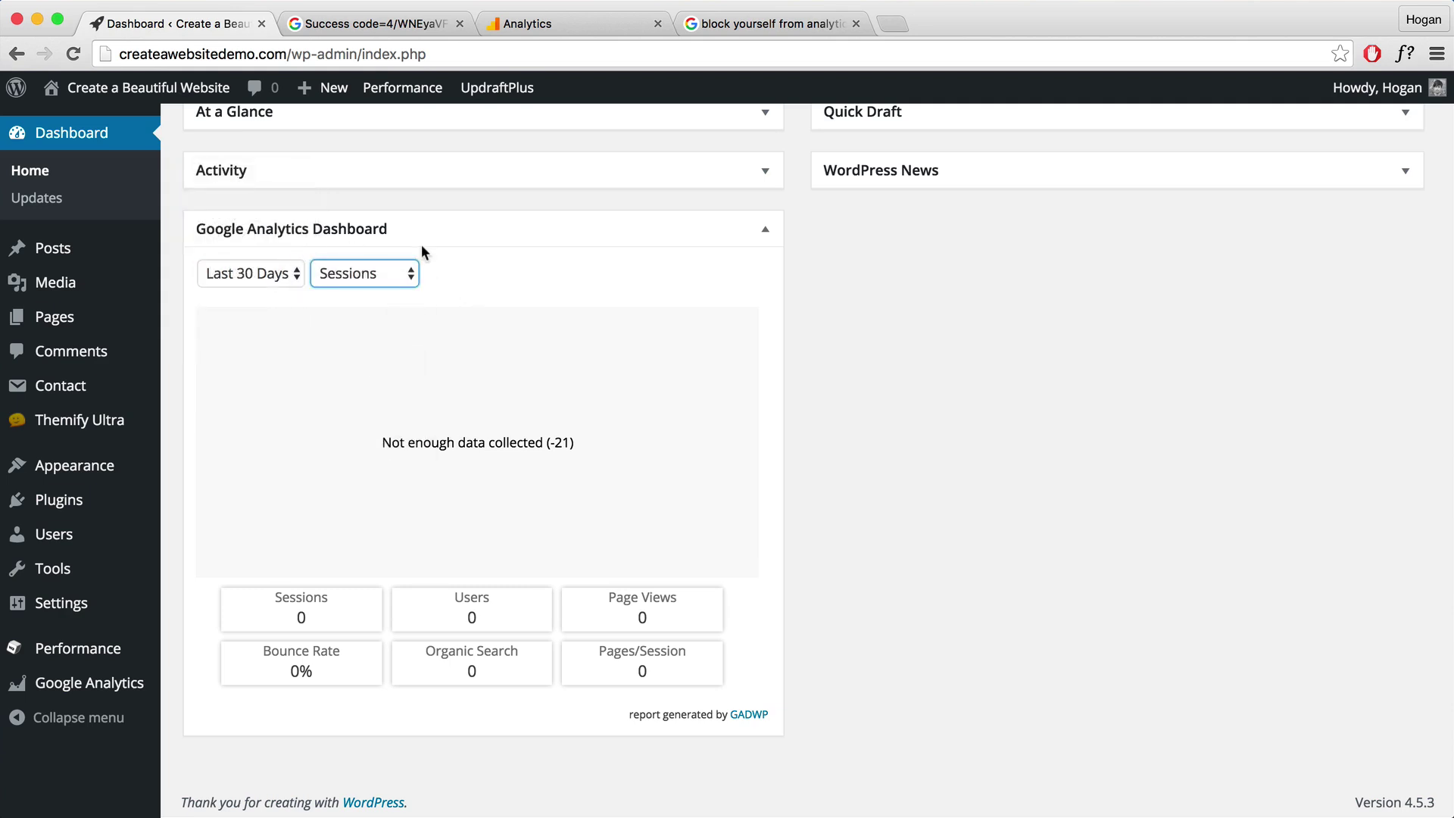
# Open the Demo Website's All Web Site Data view in Google Analytics and browse its overview.
pyautogui.click(592, 27)
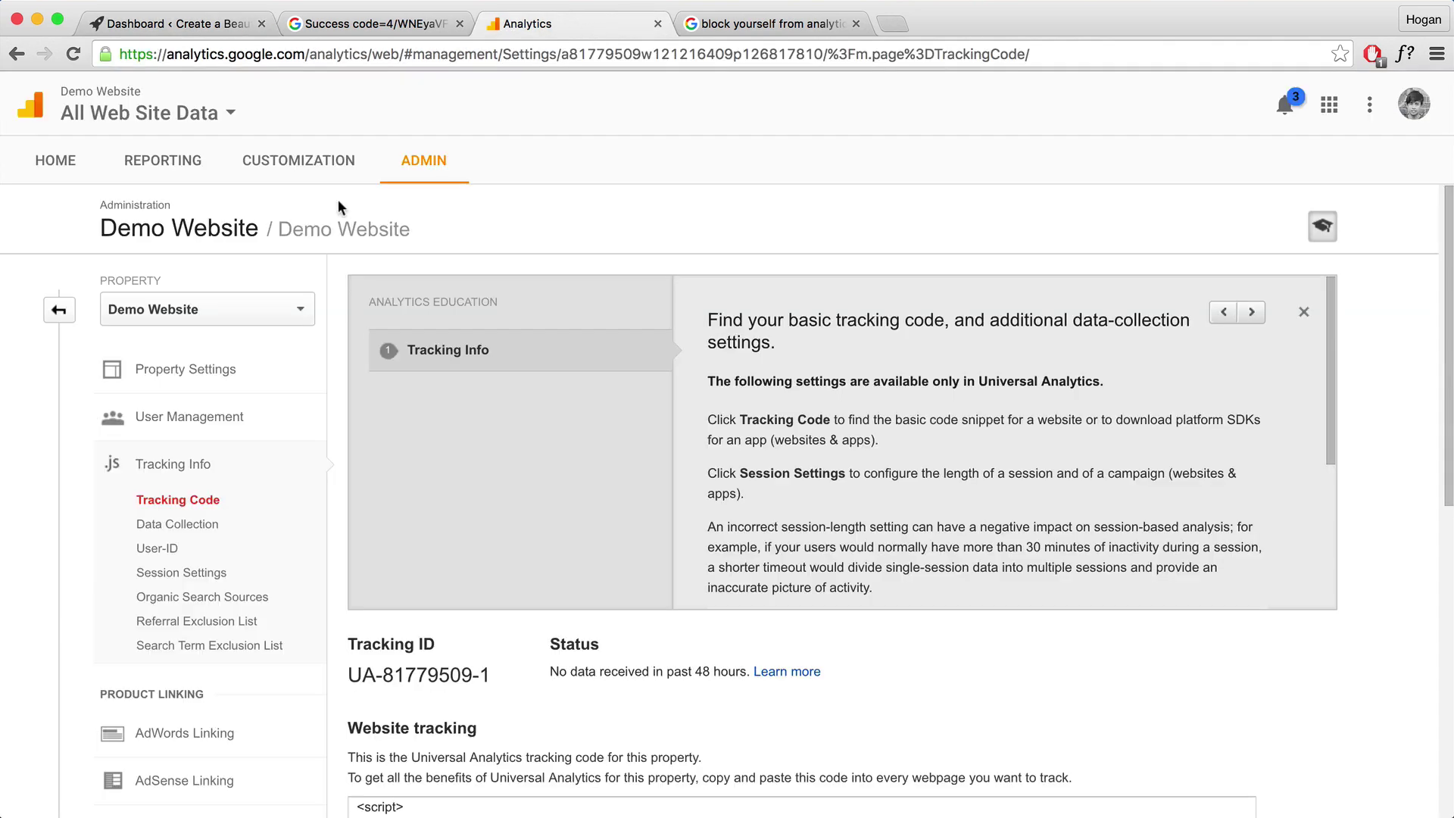
pyautogui.click(56, 161)
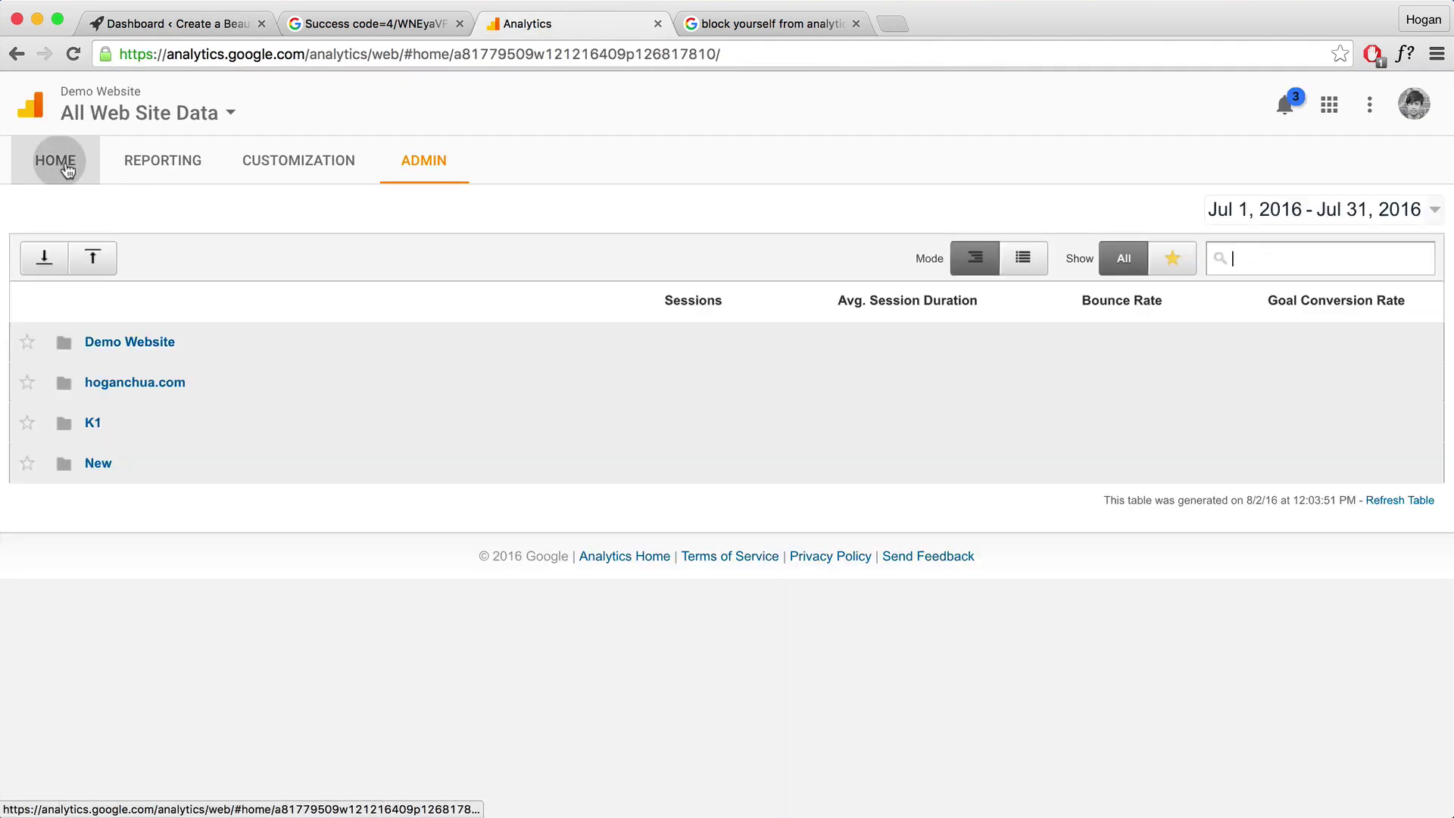
pyautogui.click(159, 342)
pyautogui.click(194, 425)
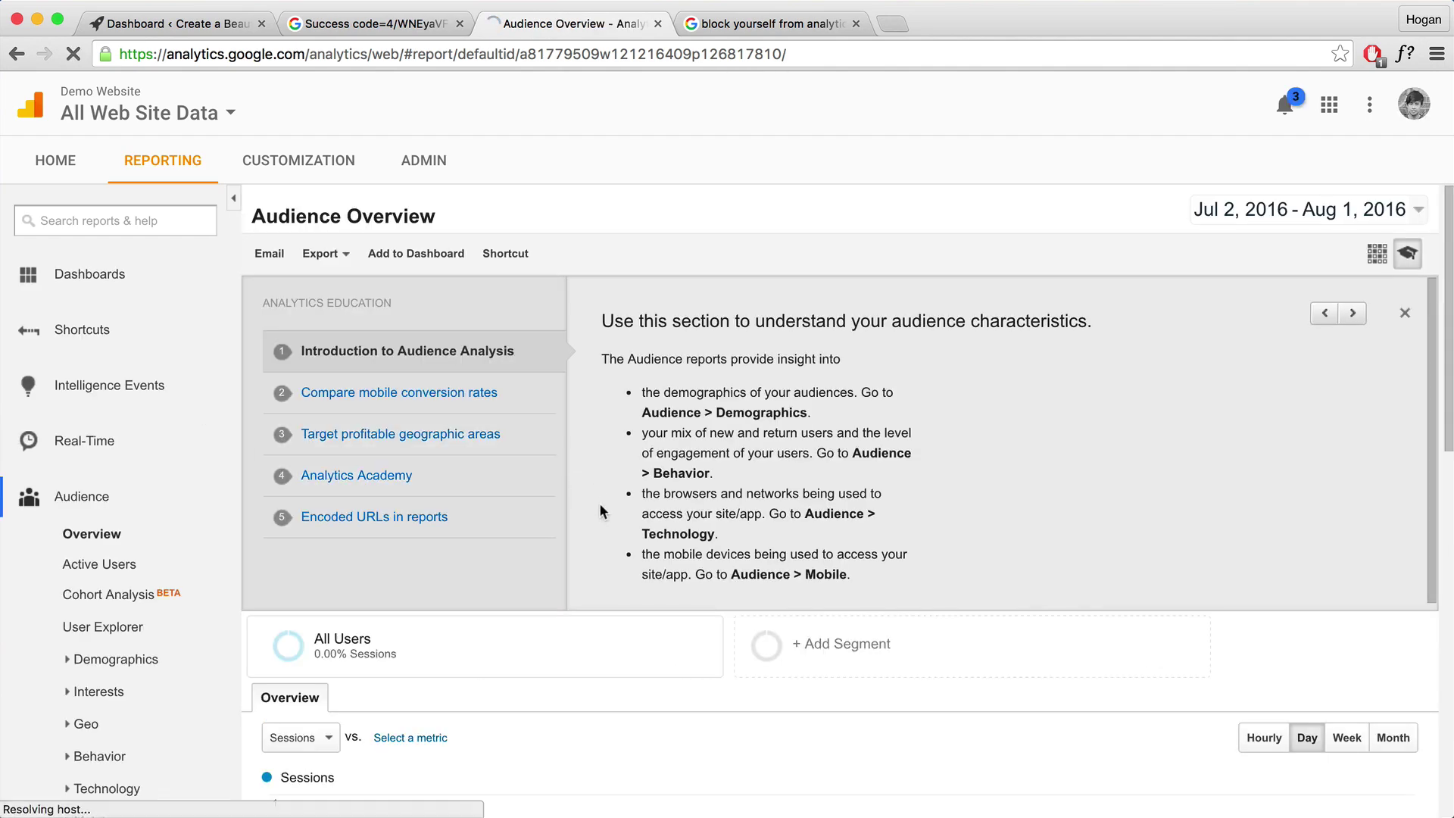
pyautogui.scroll(-6, 598, 503)
pyautogui.scroll(-1, 595, 505)
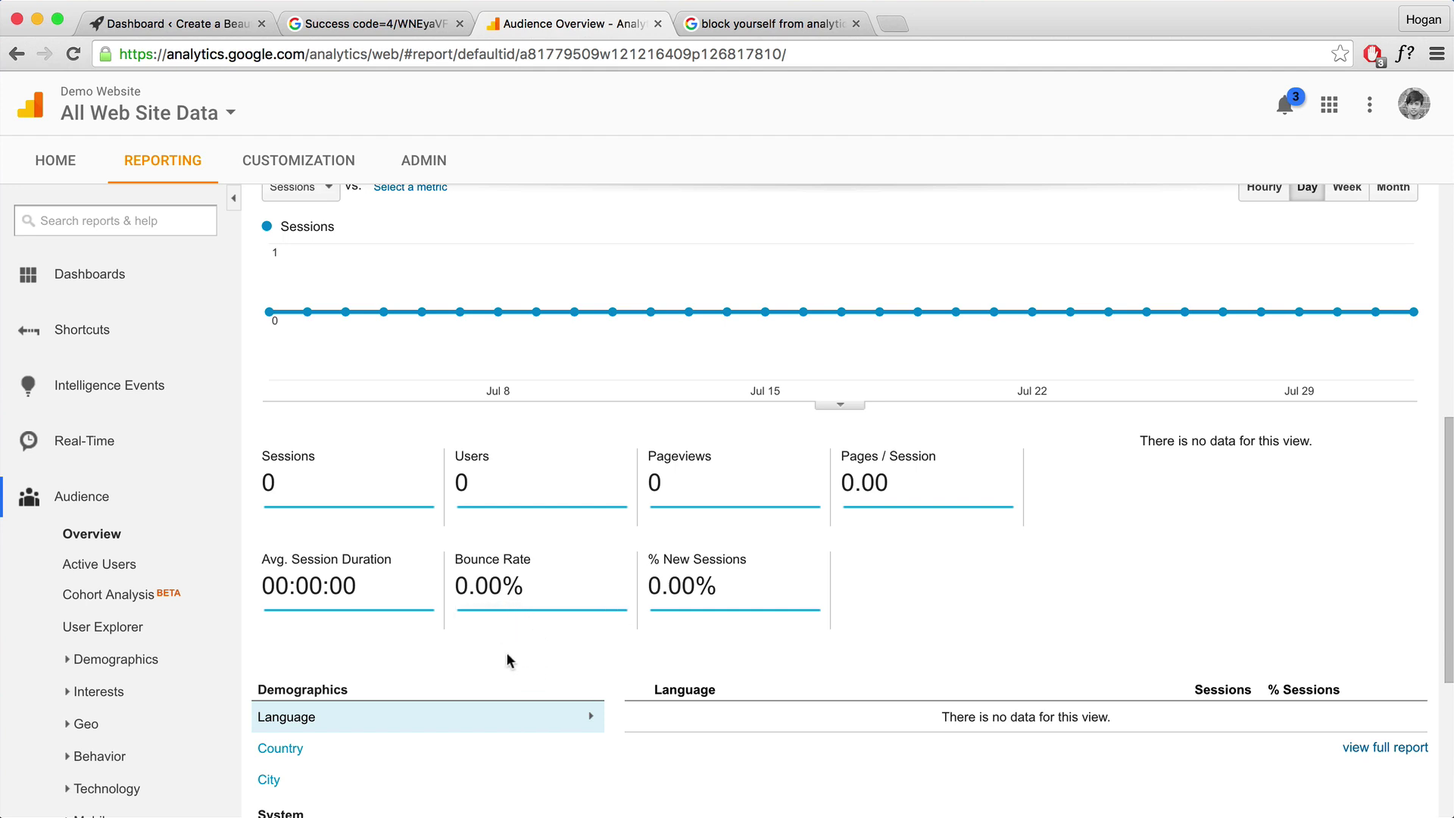
pyautogui.scroll(-4, 445, 572)
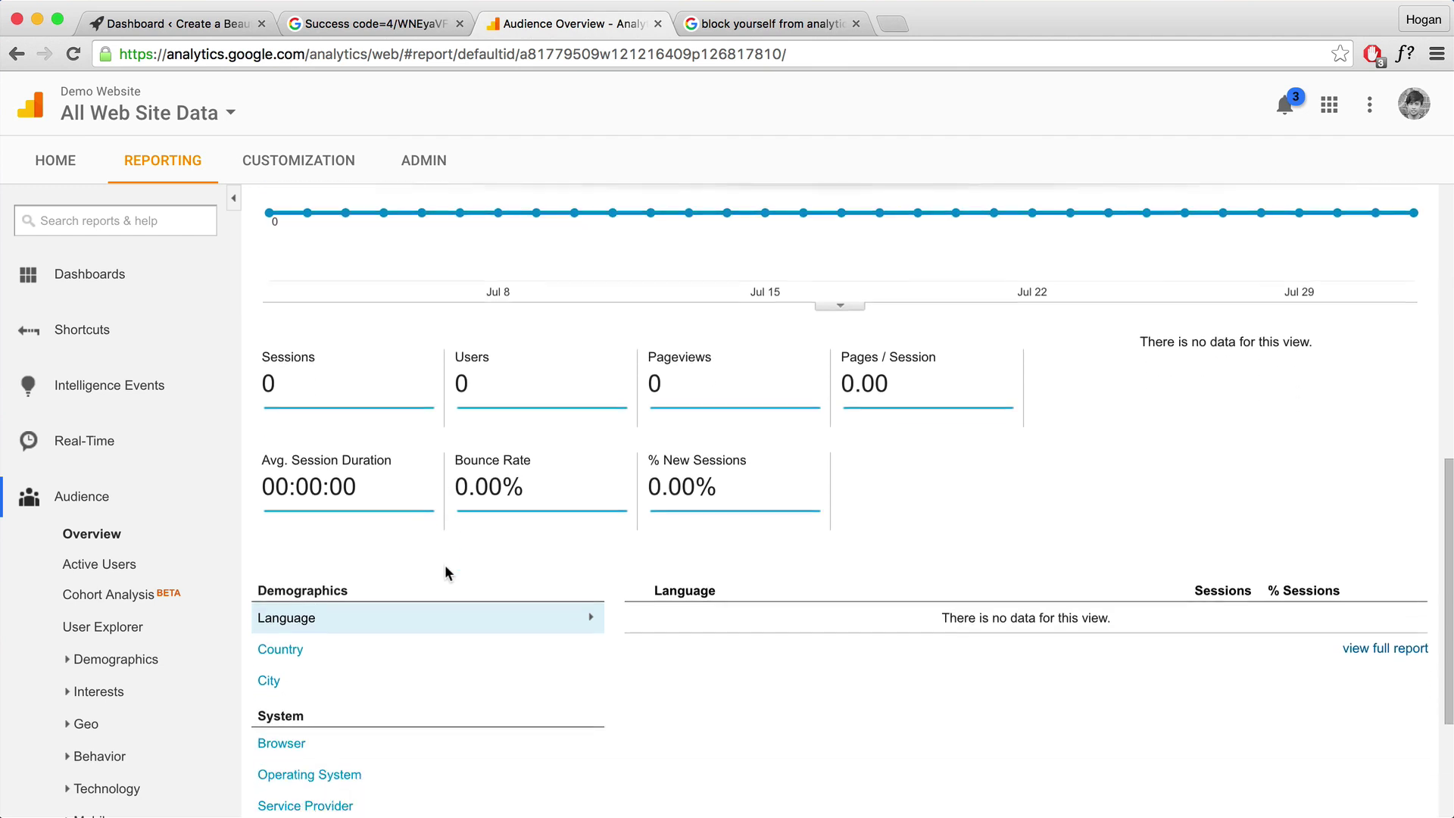
pyautogui.scroll(-2, 351, 551)
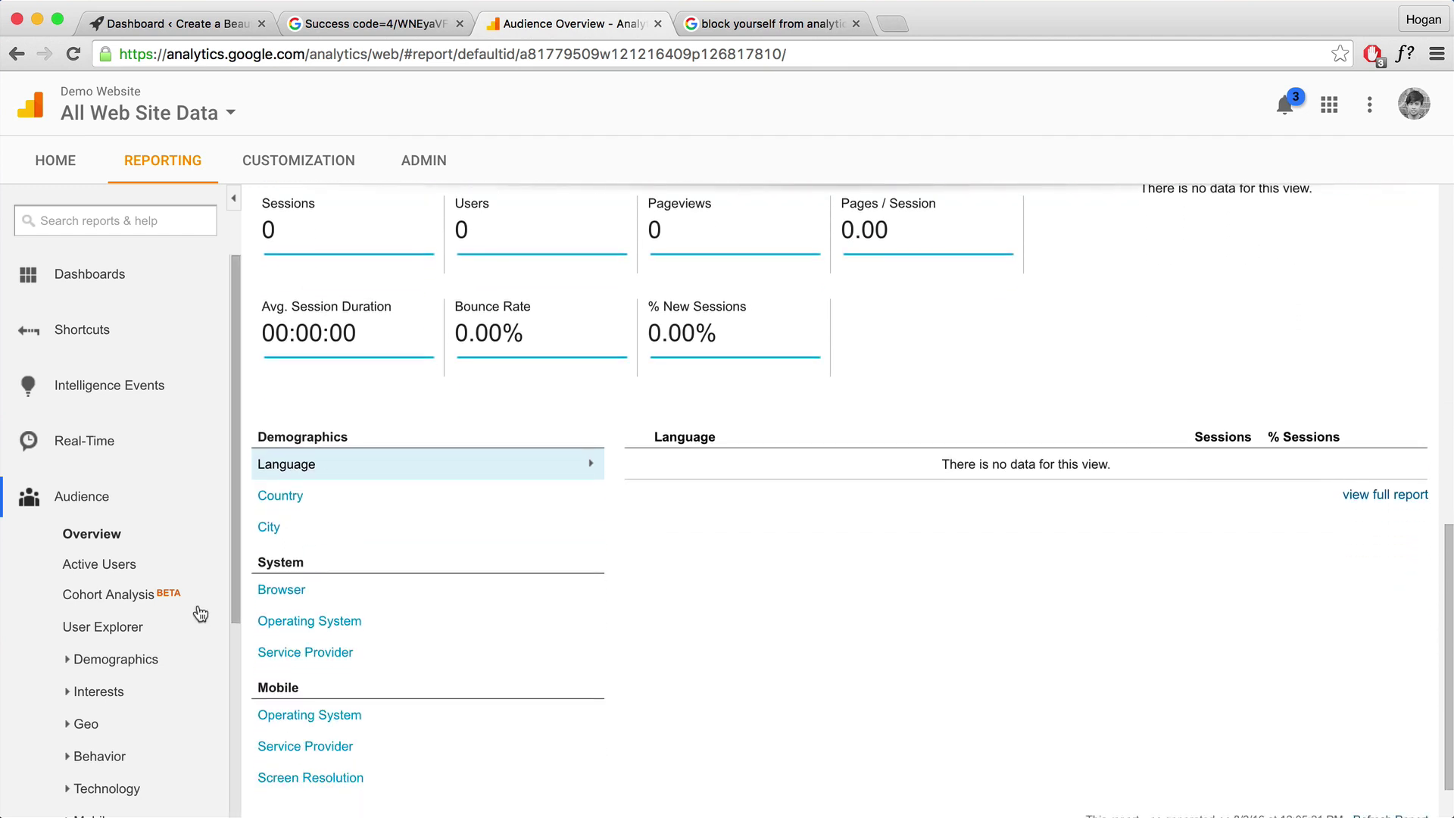
pyautogui.scroll(-3, 194, 628)
# Expand the Demographics options and scroll through the zero-session Audience Overview report.
pyautogui.click(165, 554)
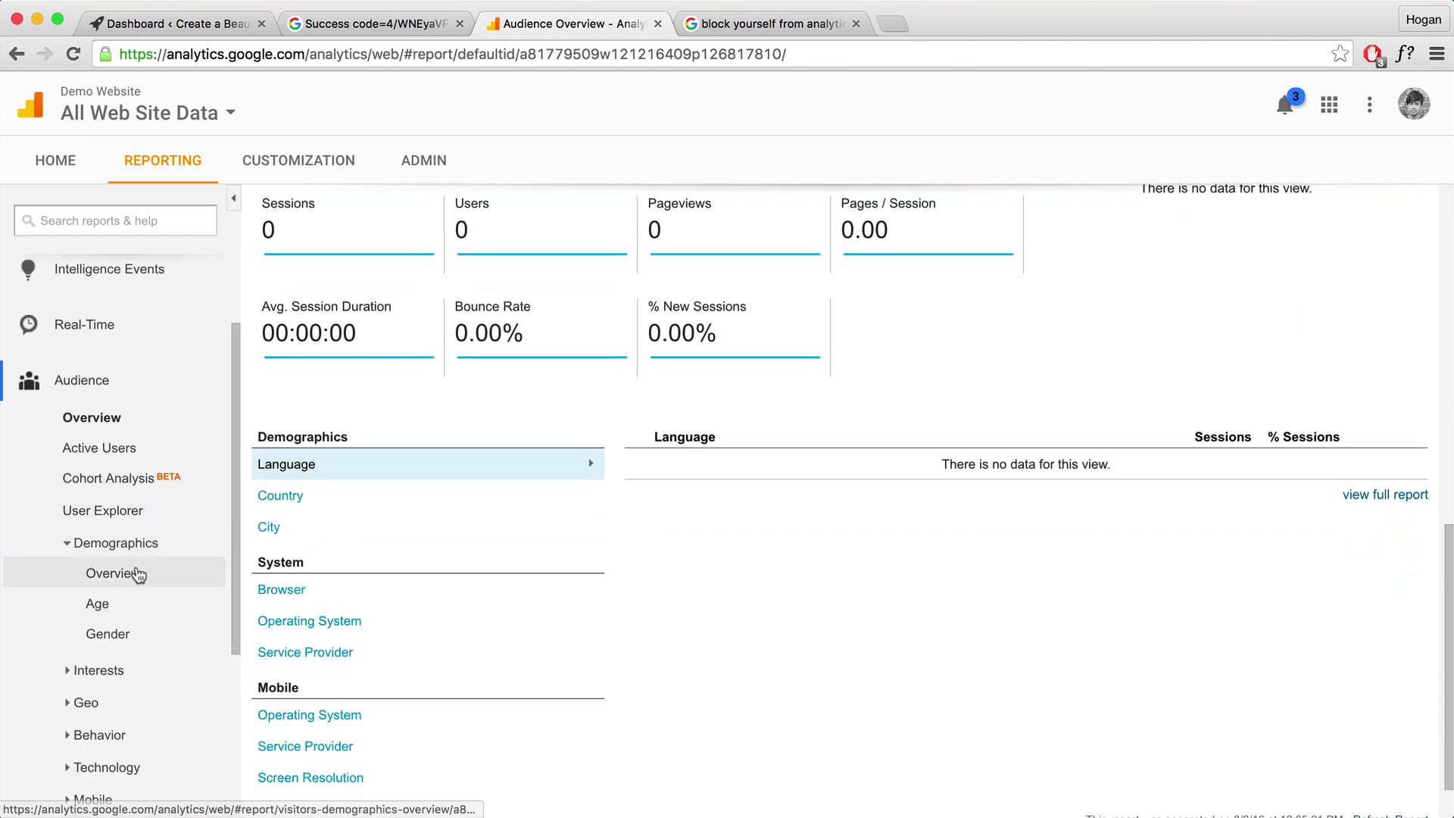
pyautogui.scroll(-2, 497, 545)
pyautogui.scroll(-2, 497, 542)
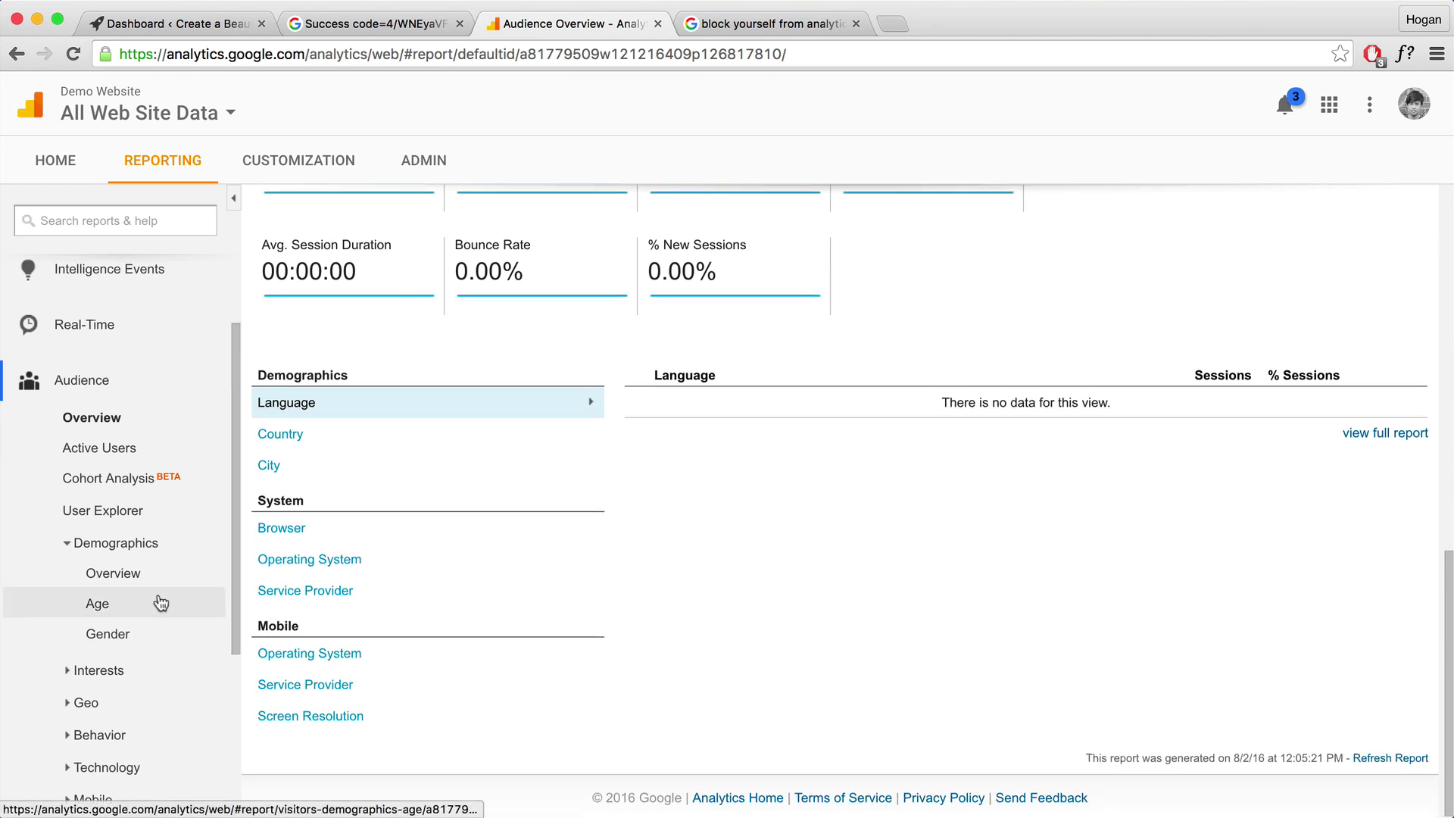
pyautogui.scroll(-4, 156, 601)
pyautogui.scroll(-1, 165, 603)
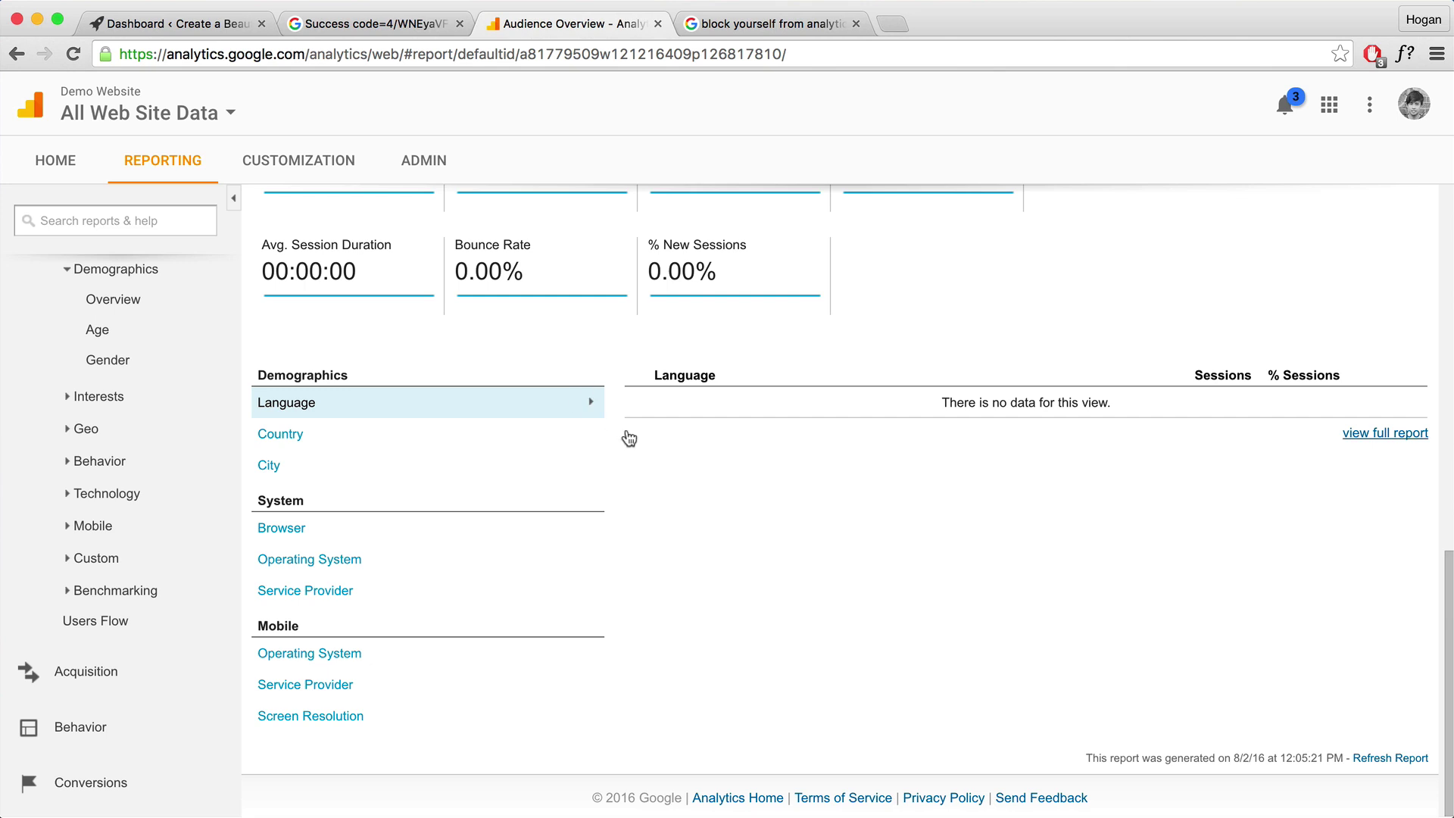
pyautogui.scroll(4, 627, 438)
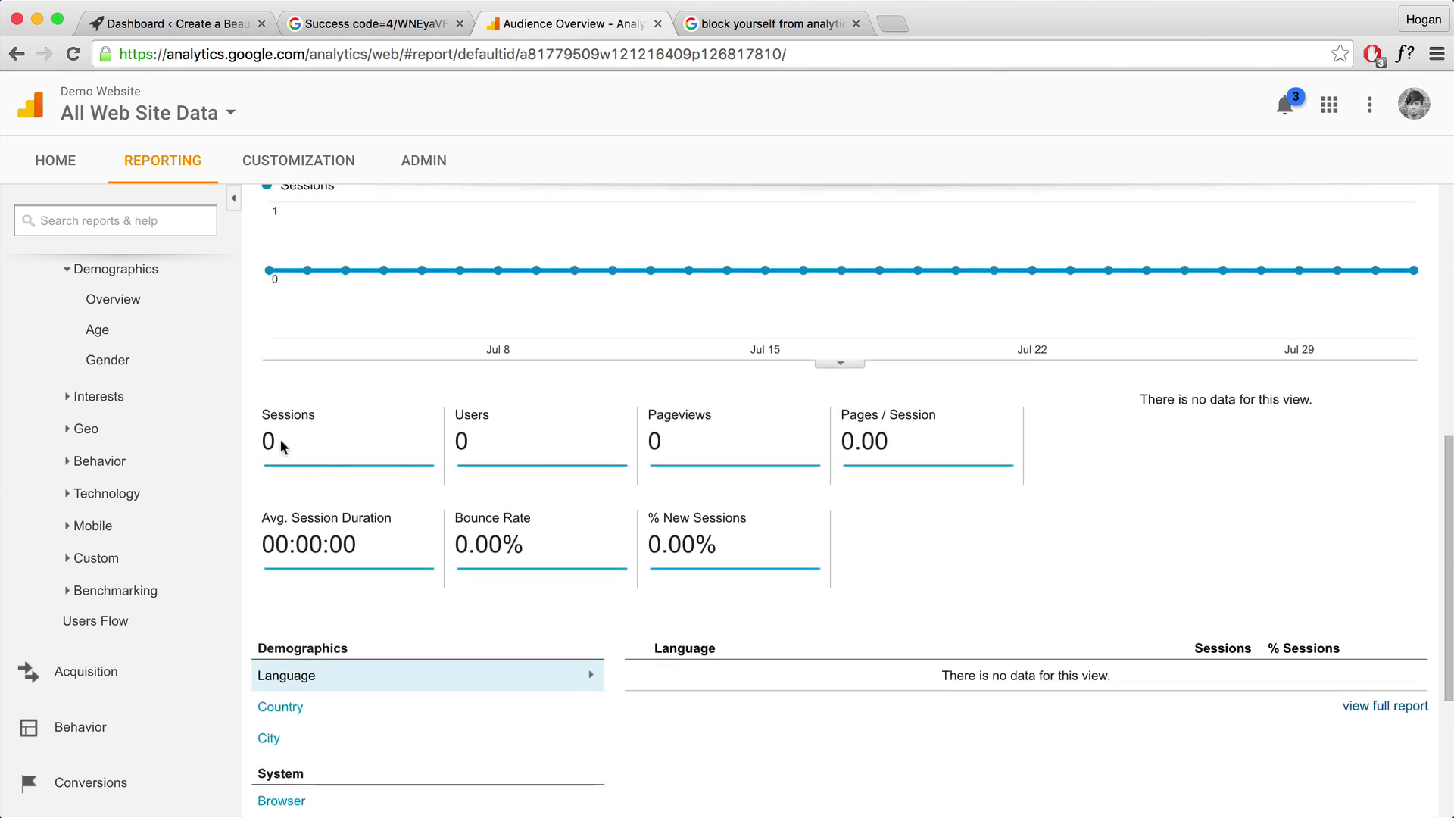
pyautogui.scroll(2, 298, 421)
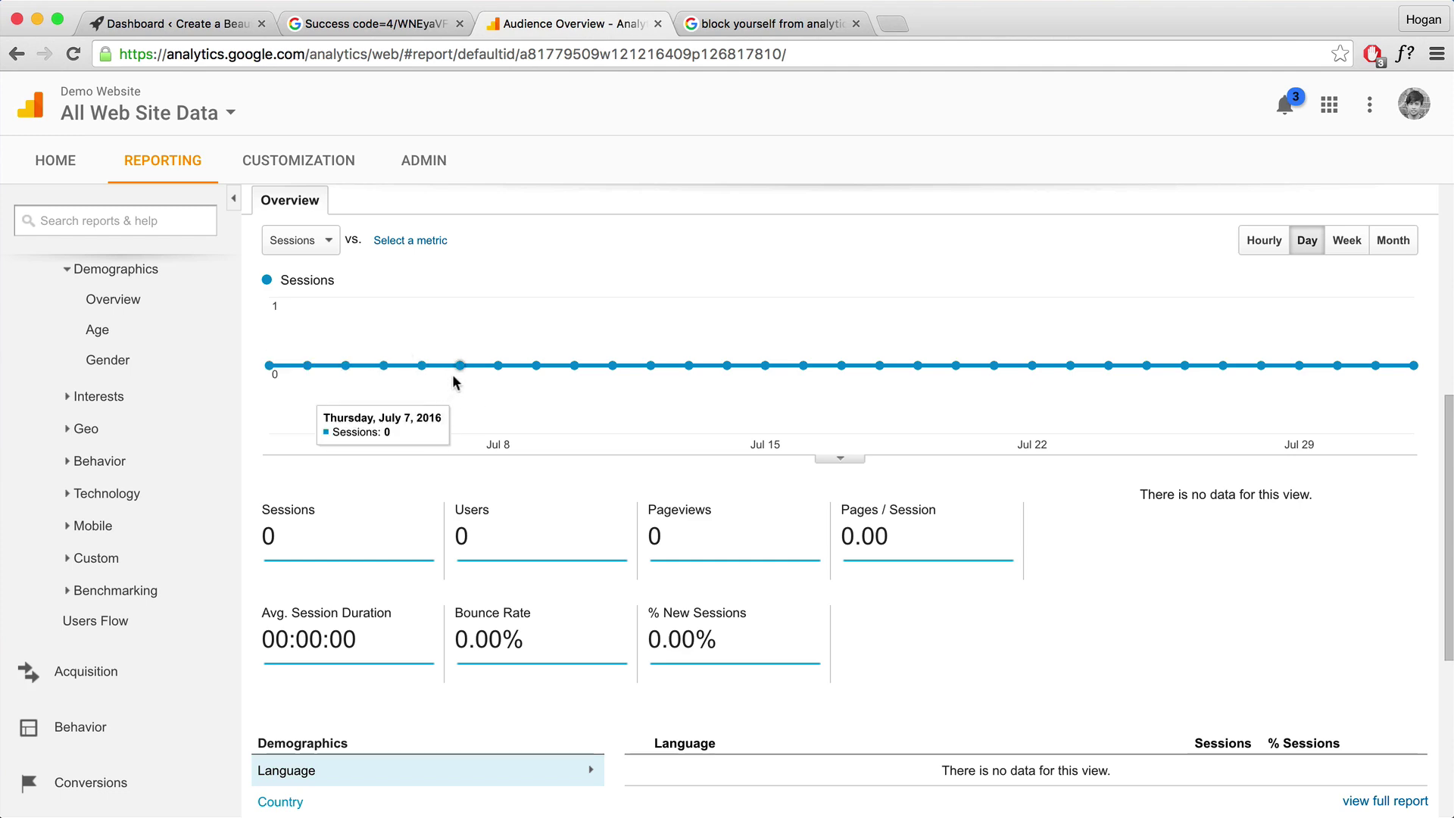
# Search Google for the Block Yourself from Analytics extension for Safari.
pyautogui.click(710, 29)
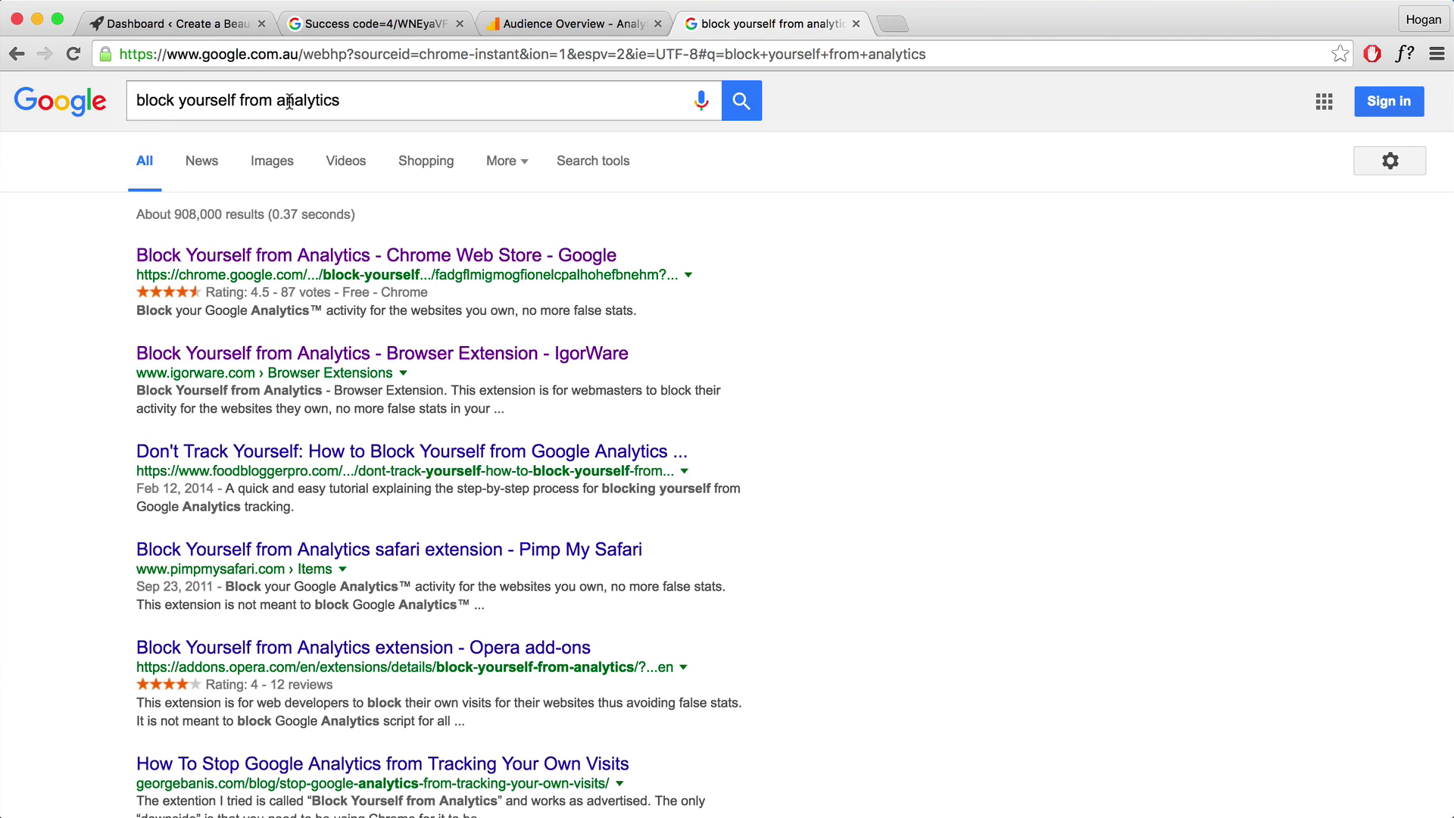
pyautogui.moveTo(136, 101); pyautogui.dragTo(366, 100)
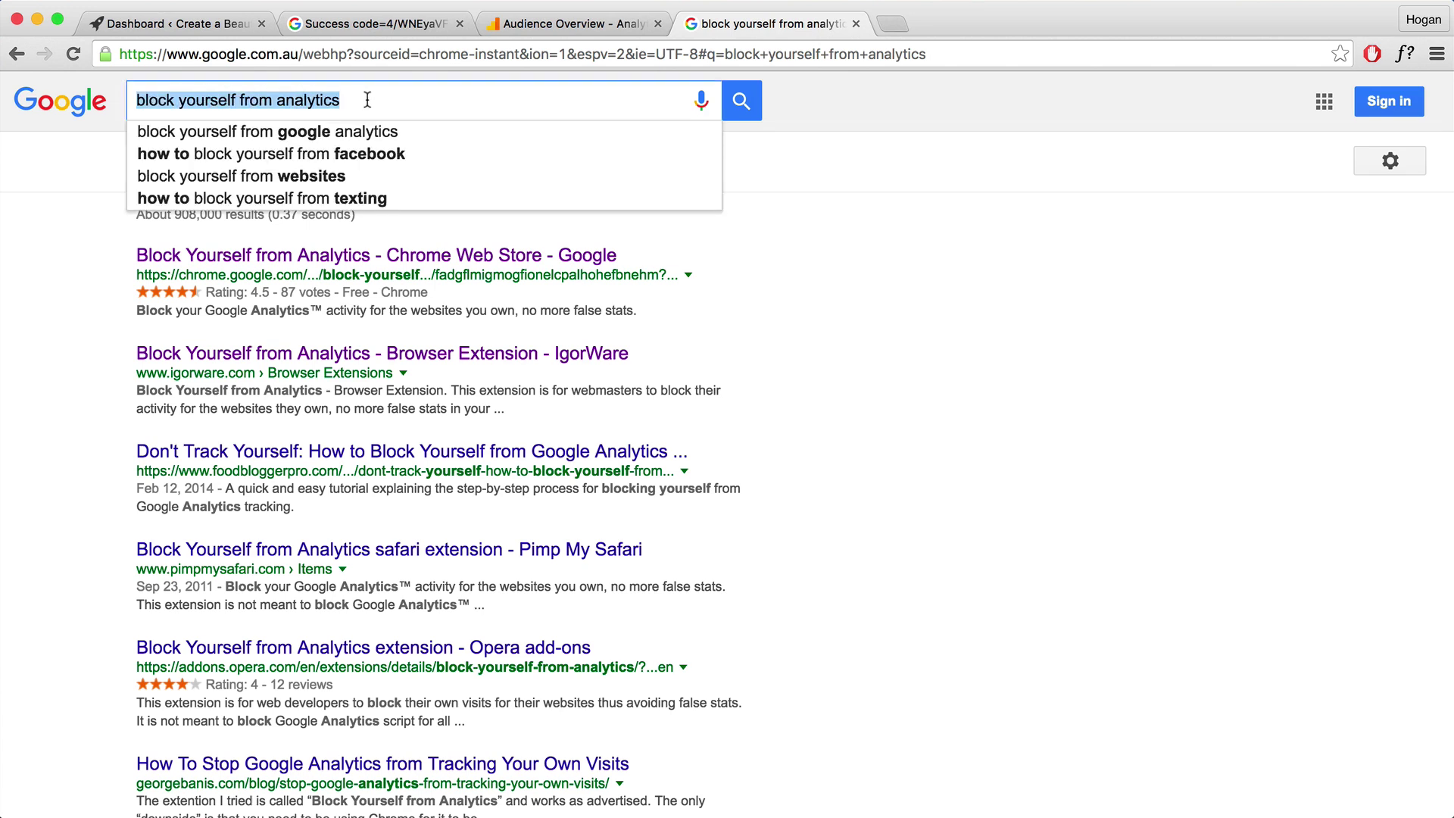
pyautogui.click(368, 100)
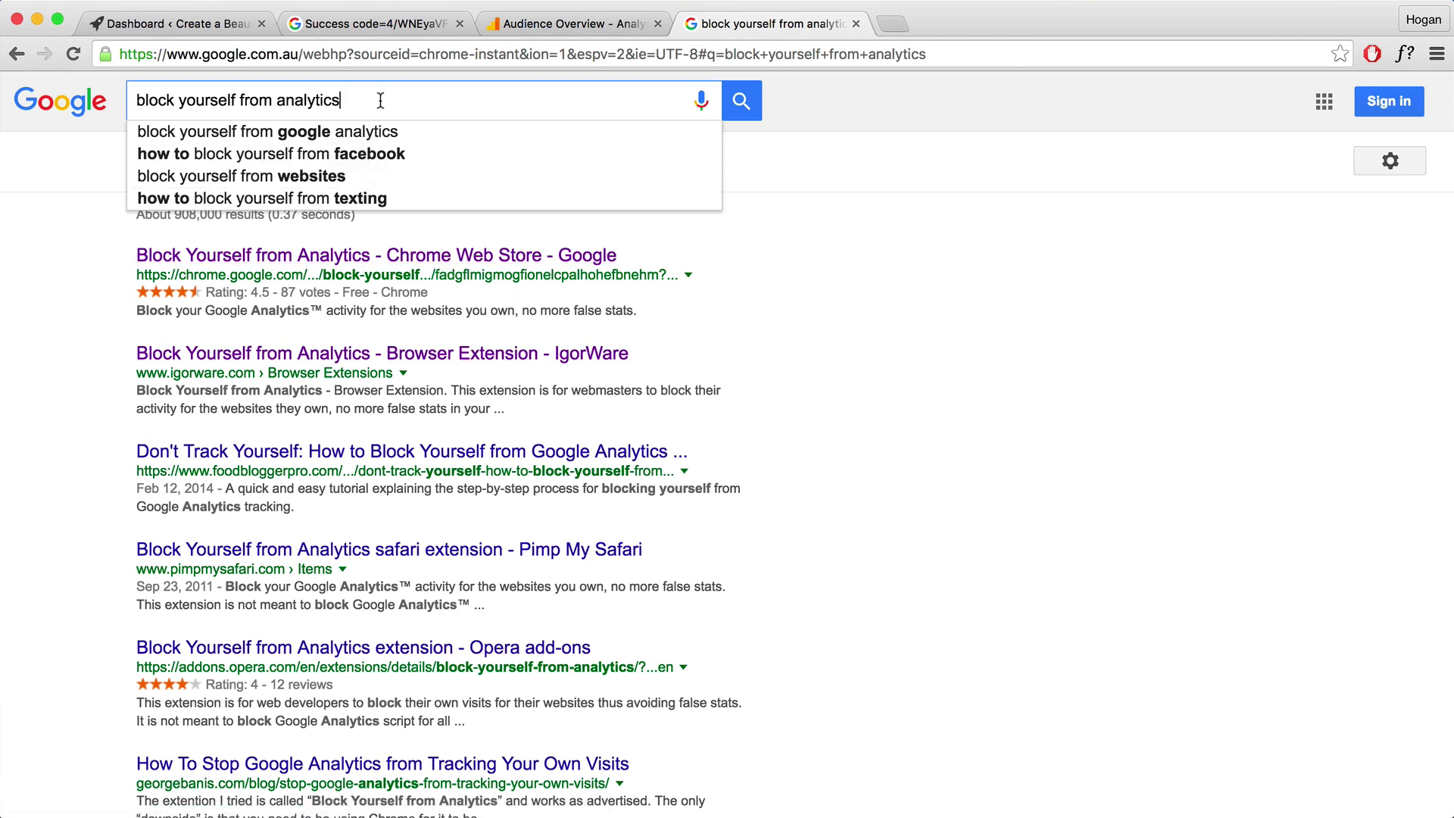
pyautogui.write('safari')
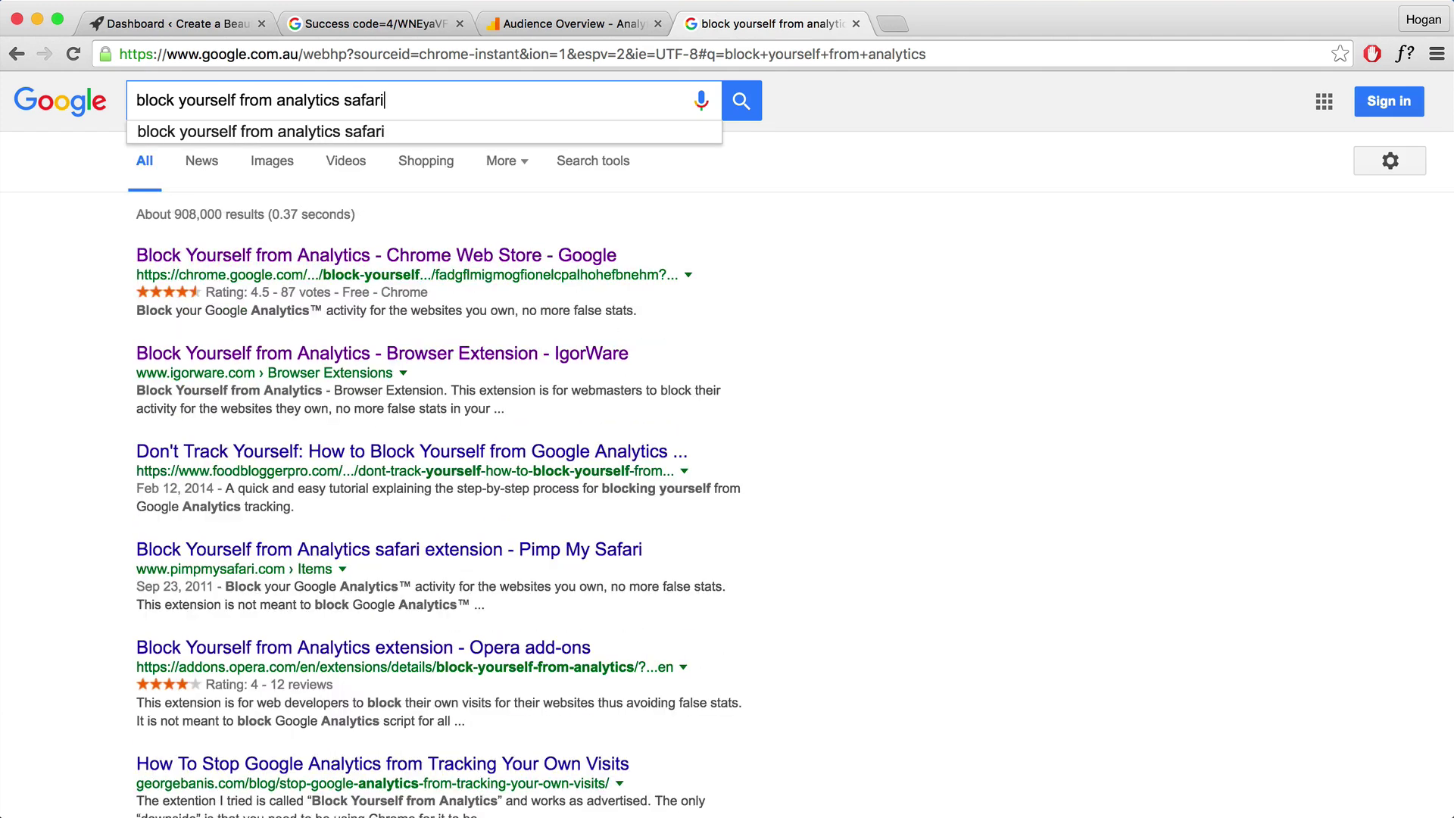
pyautogui.press('Return')
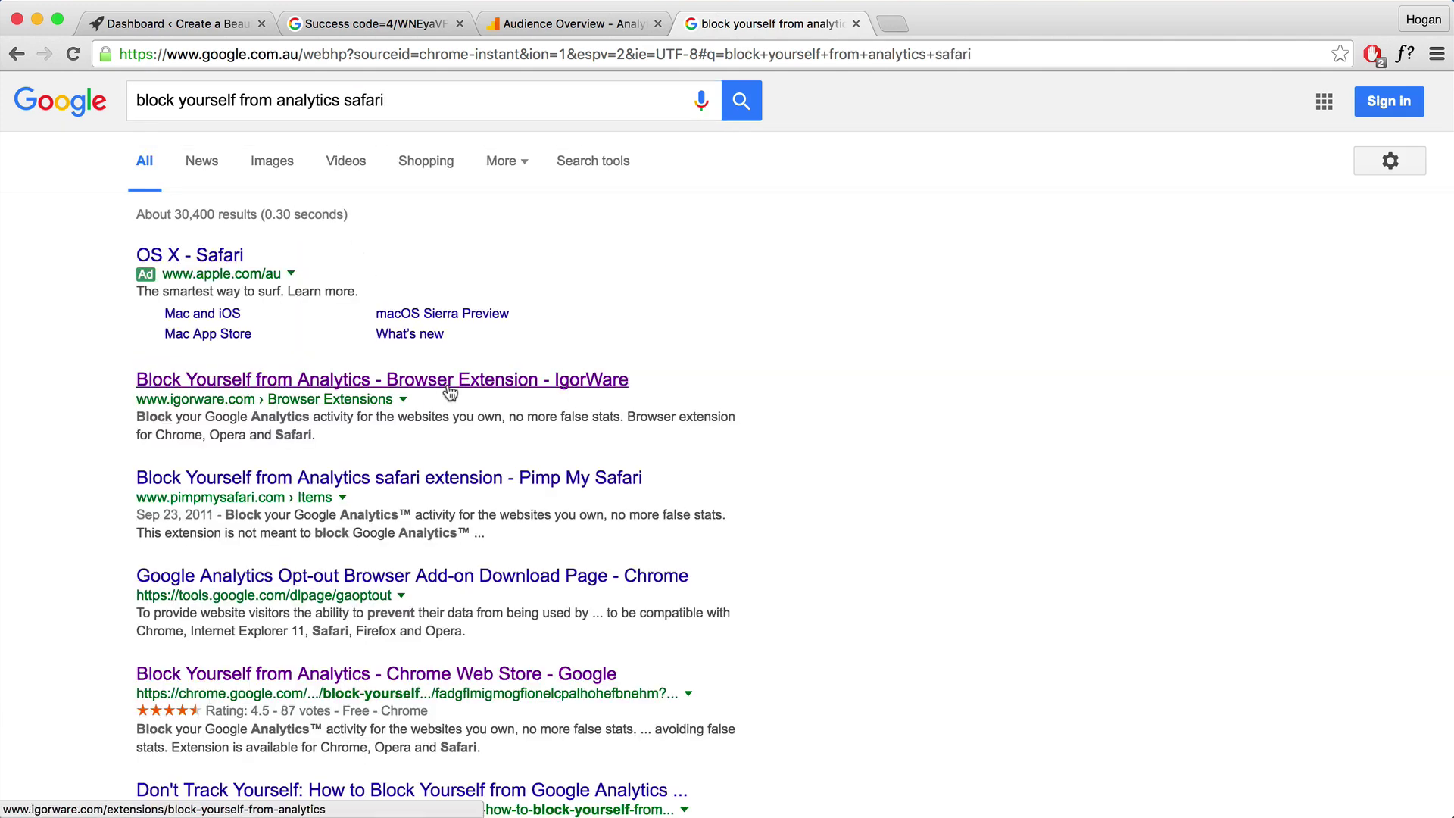
# Change the query to 'block yourself from analytics firefox' and search again.
pyautogui.click(409, 98)
pyautogui.moveTo(407, 98); pyautogui.dragTo(347, 99)
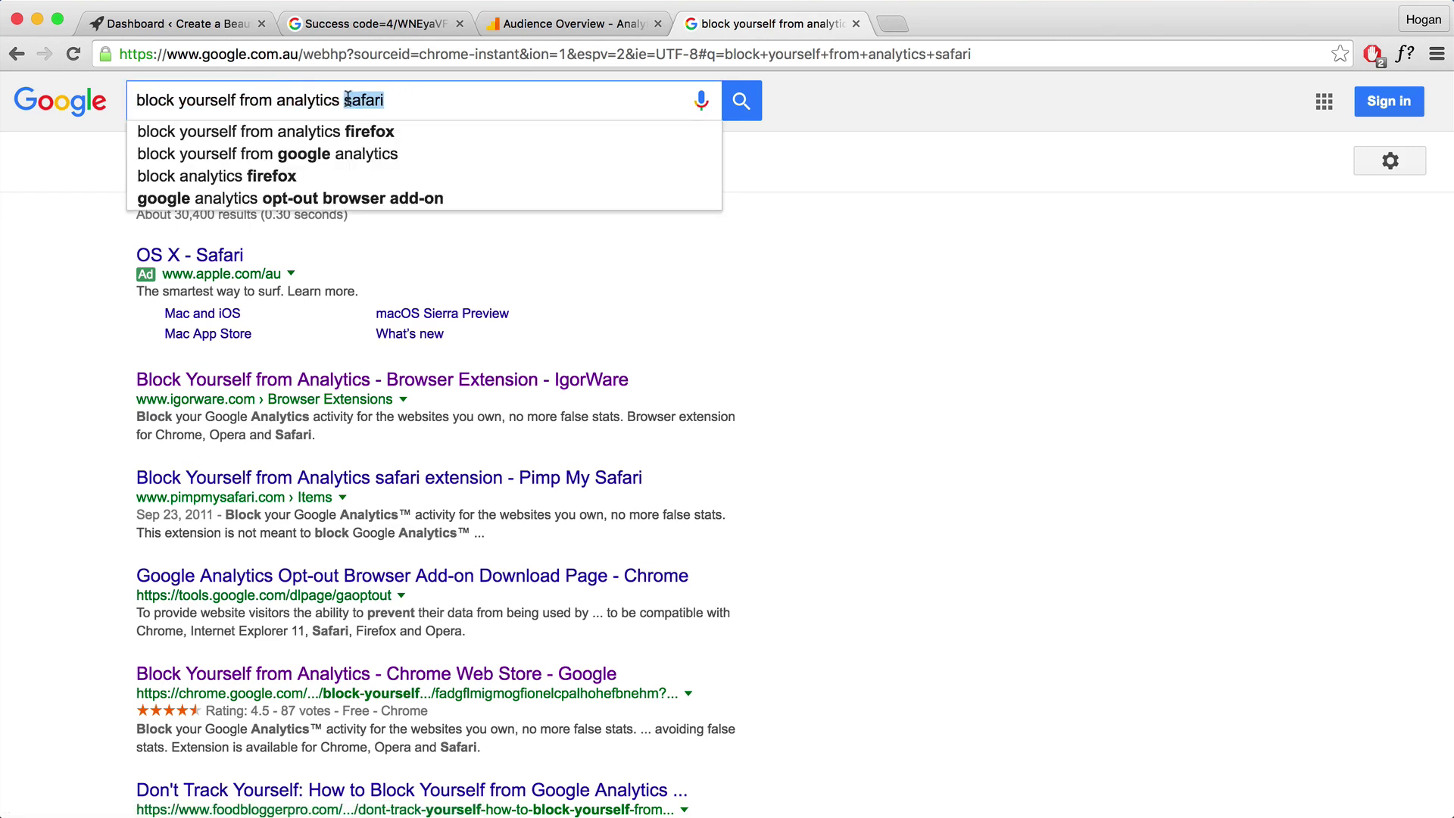
pyautogui.write('fire')
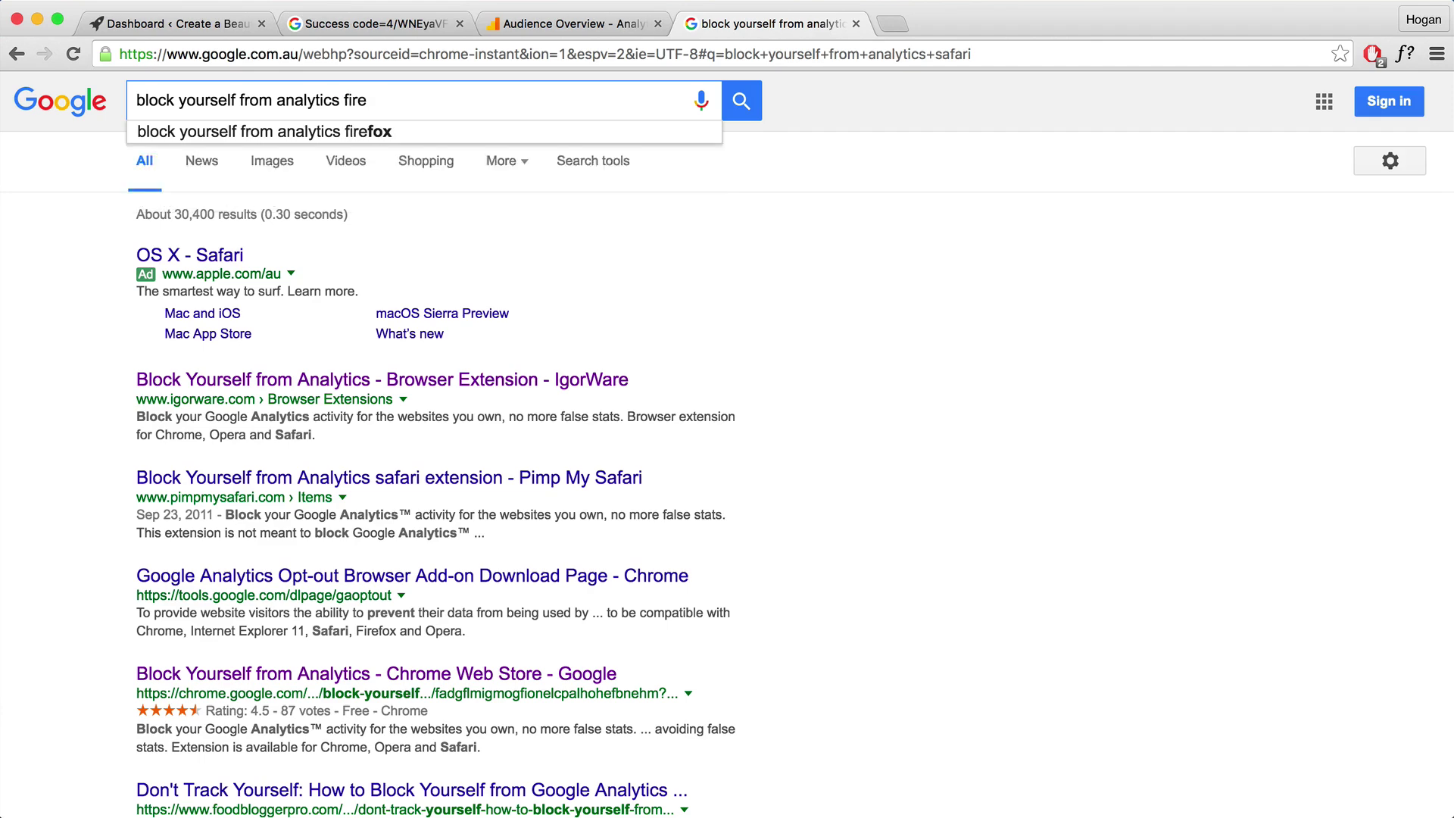
pyautogui.write('fox')
pyautogui.press('Return')
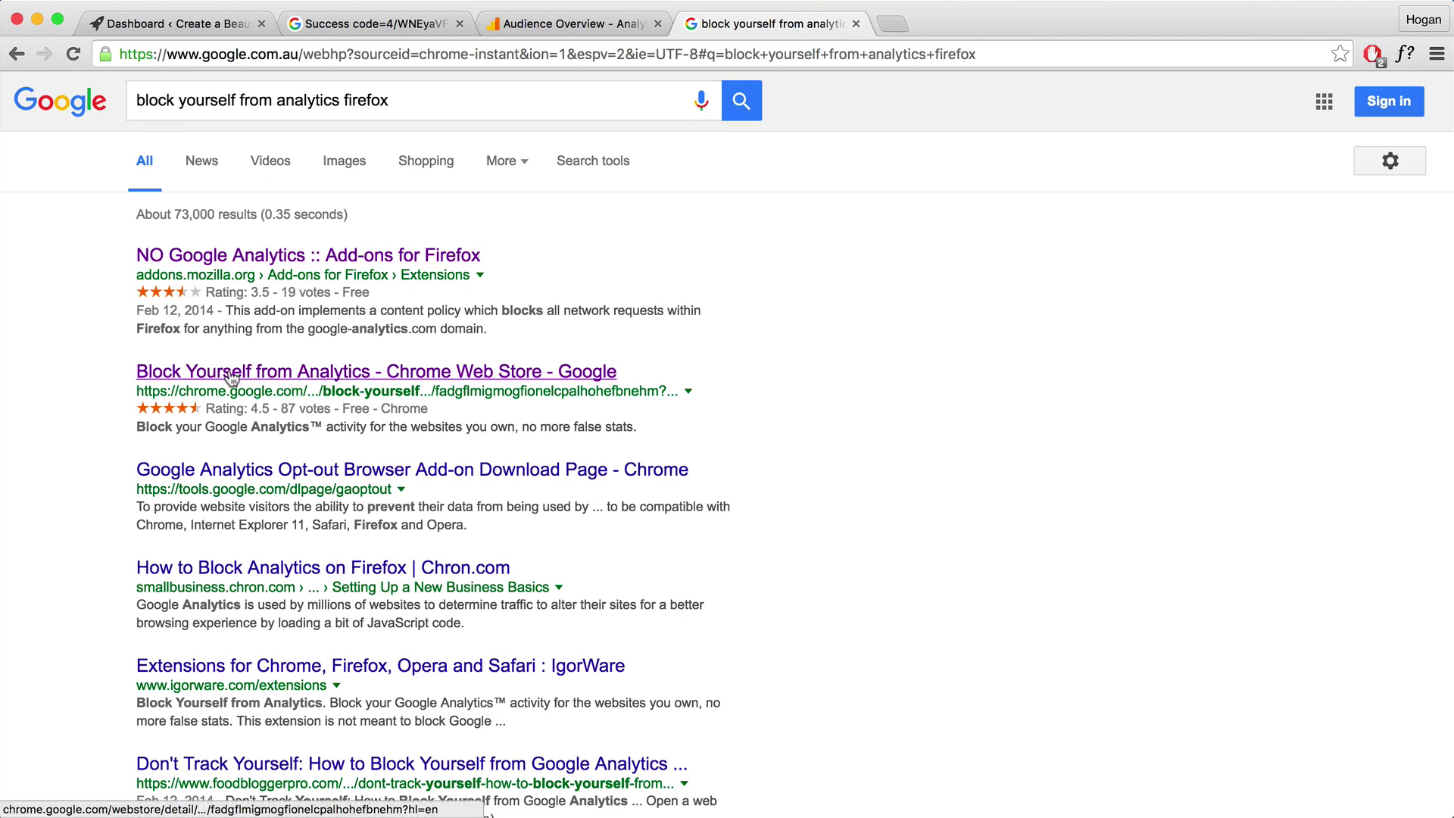
# Add Block Yourself from Analytics 2.3.2 to Chrome from its Chrome Web Store page.
pyautogui.click(489, 379)
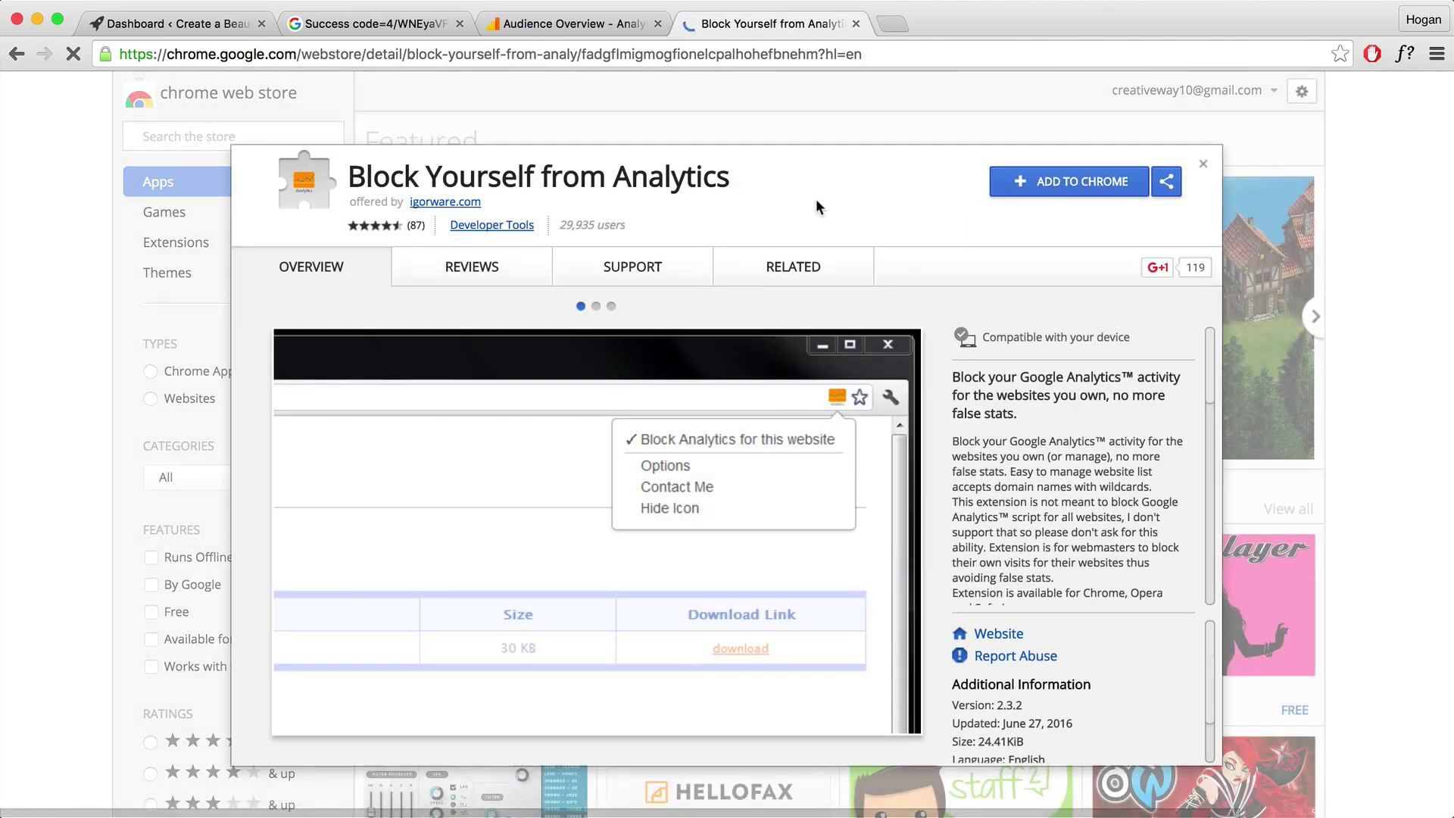
pyautogui.click(1064, 185)
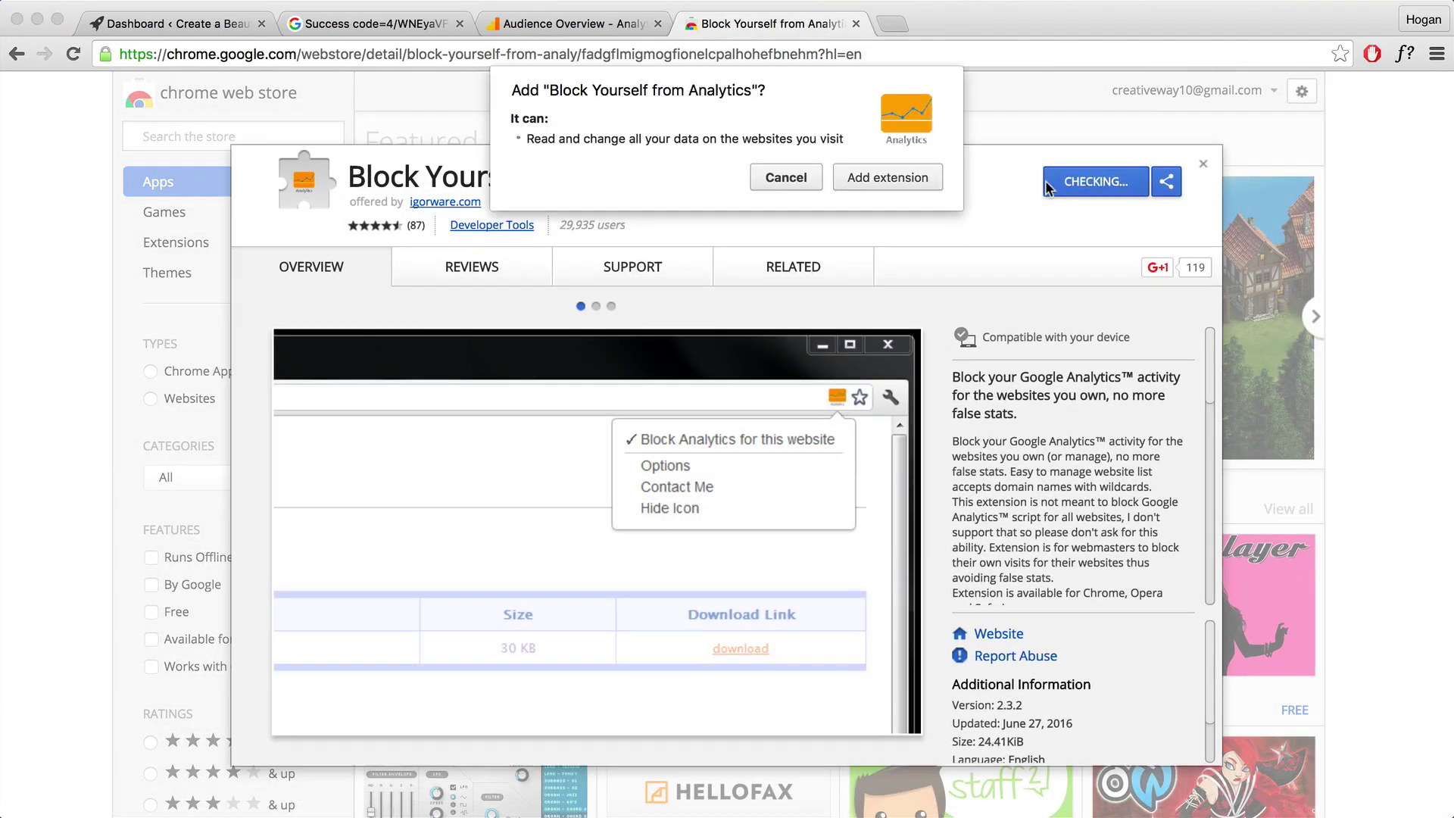
pyautogui.click(865, 184)
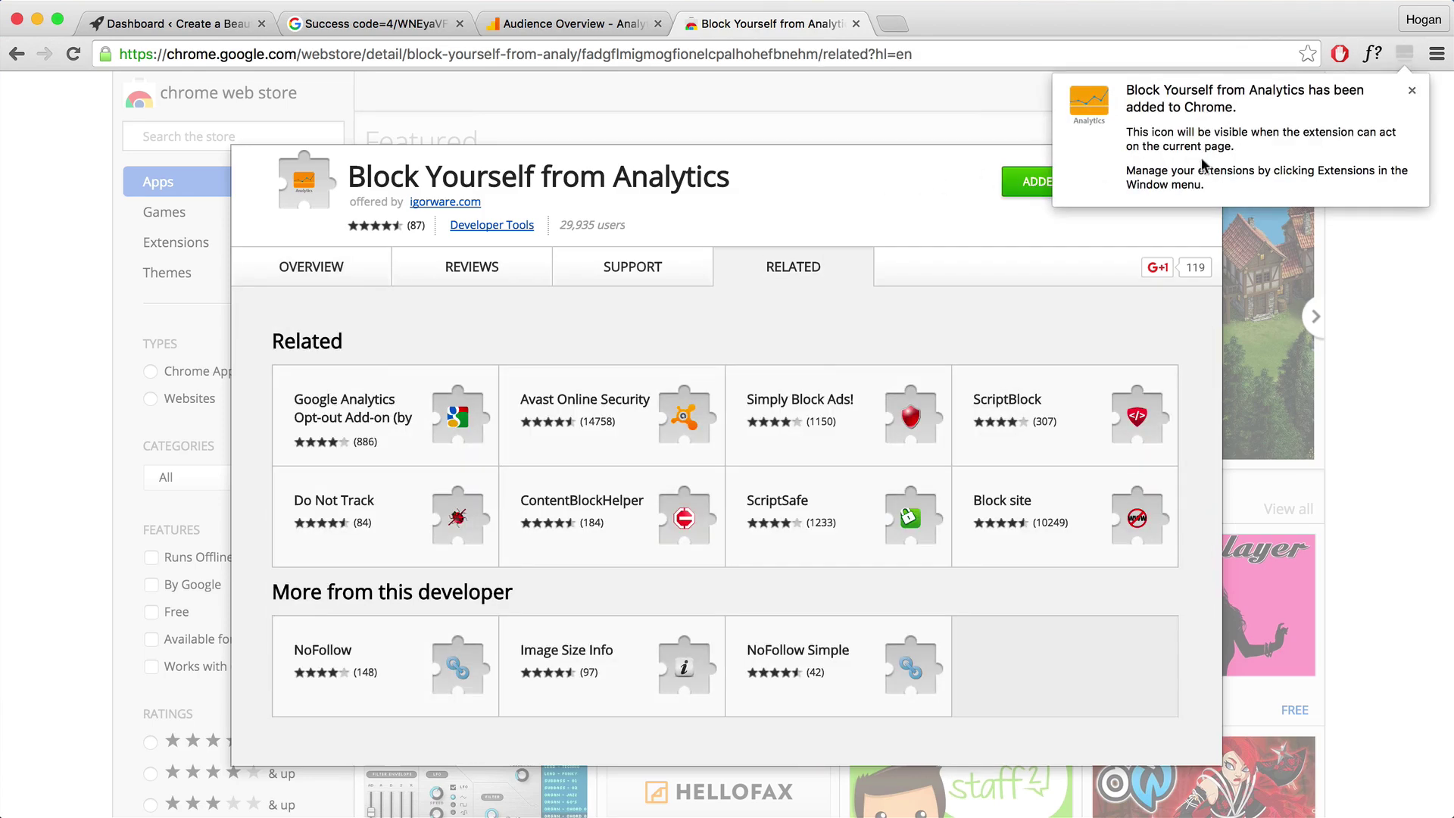
pyautogui.click(1412, 92)
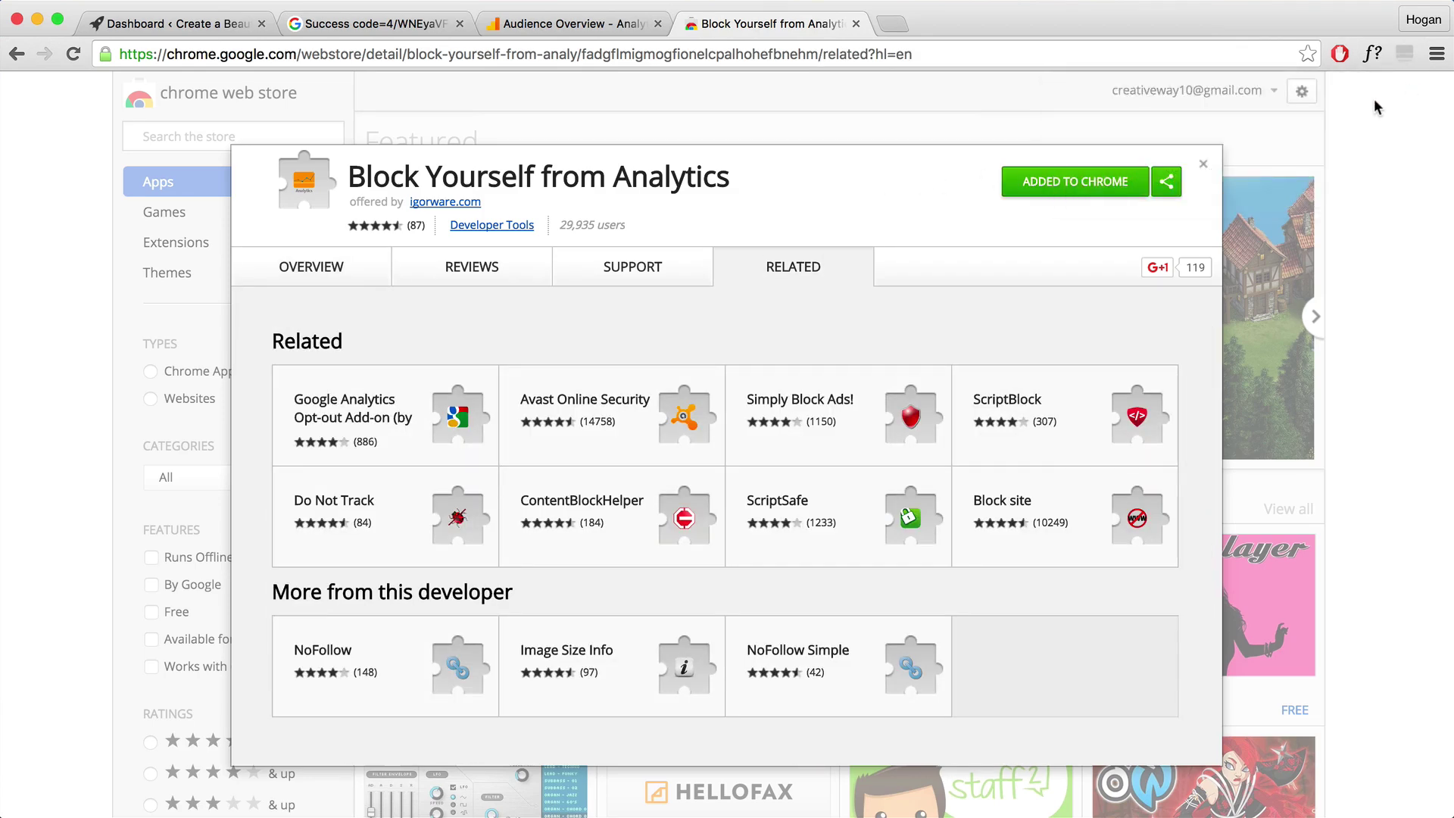
pyautogui.click(1431, 56)
pyautogui.click(1404, 56)
pyautogui.rightClick(1405, 54)
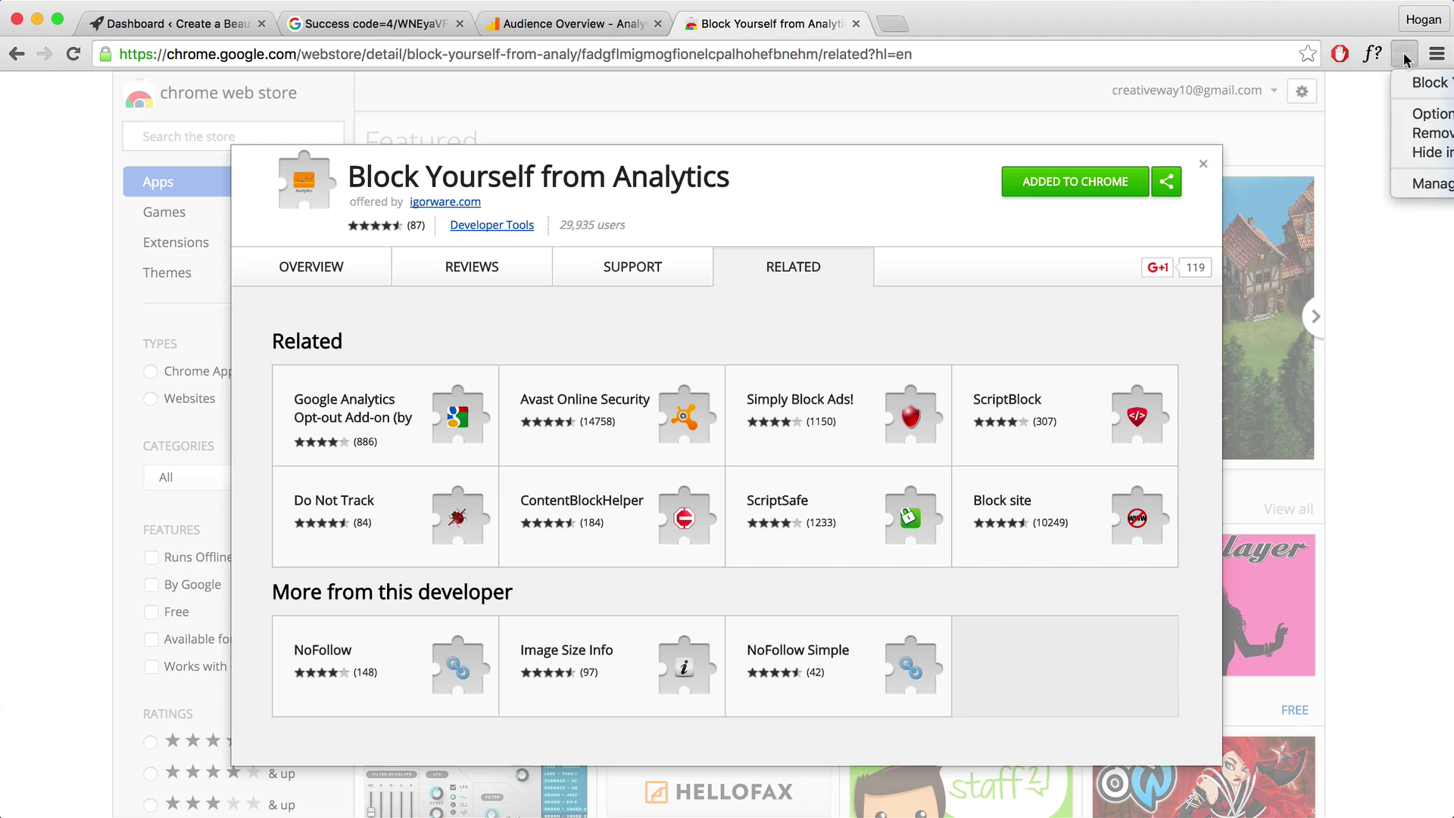
# Open the extension's Options page and fill the website field with the domain copied from the WordPress tab.
pyautogui.click(1428, 113)
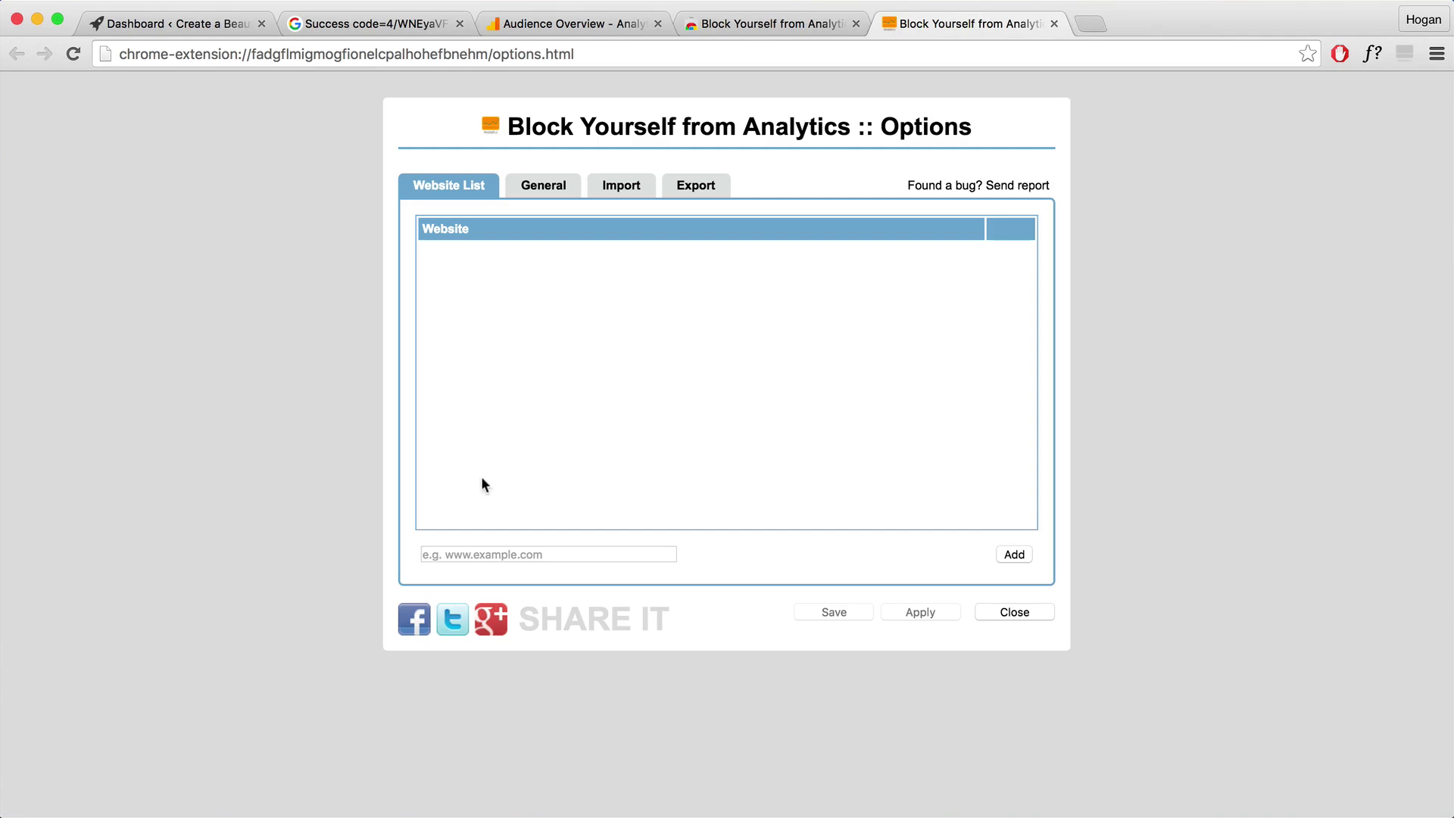
pyautogui.click(188, 29)
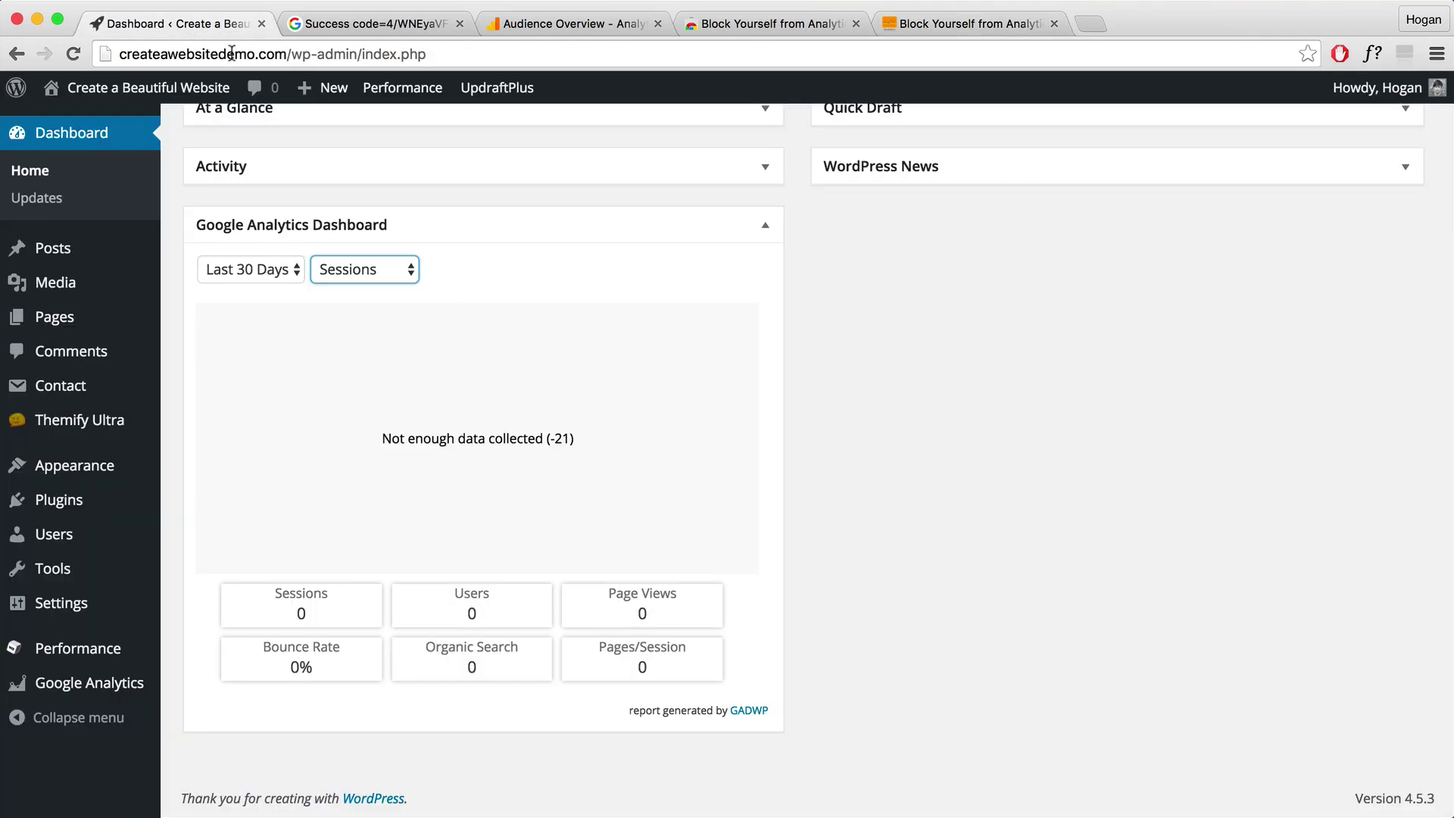
pyautogui.moveTo(288, 54); pyautogui.dragTo(116, 57)
pyautogui.rightClick(174, 53)
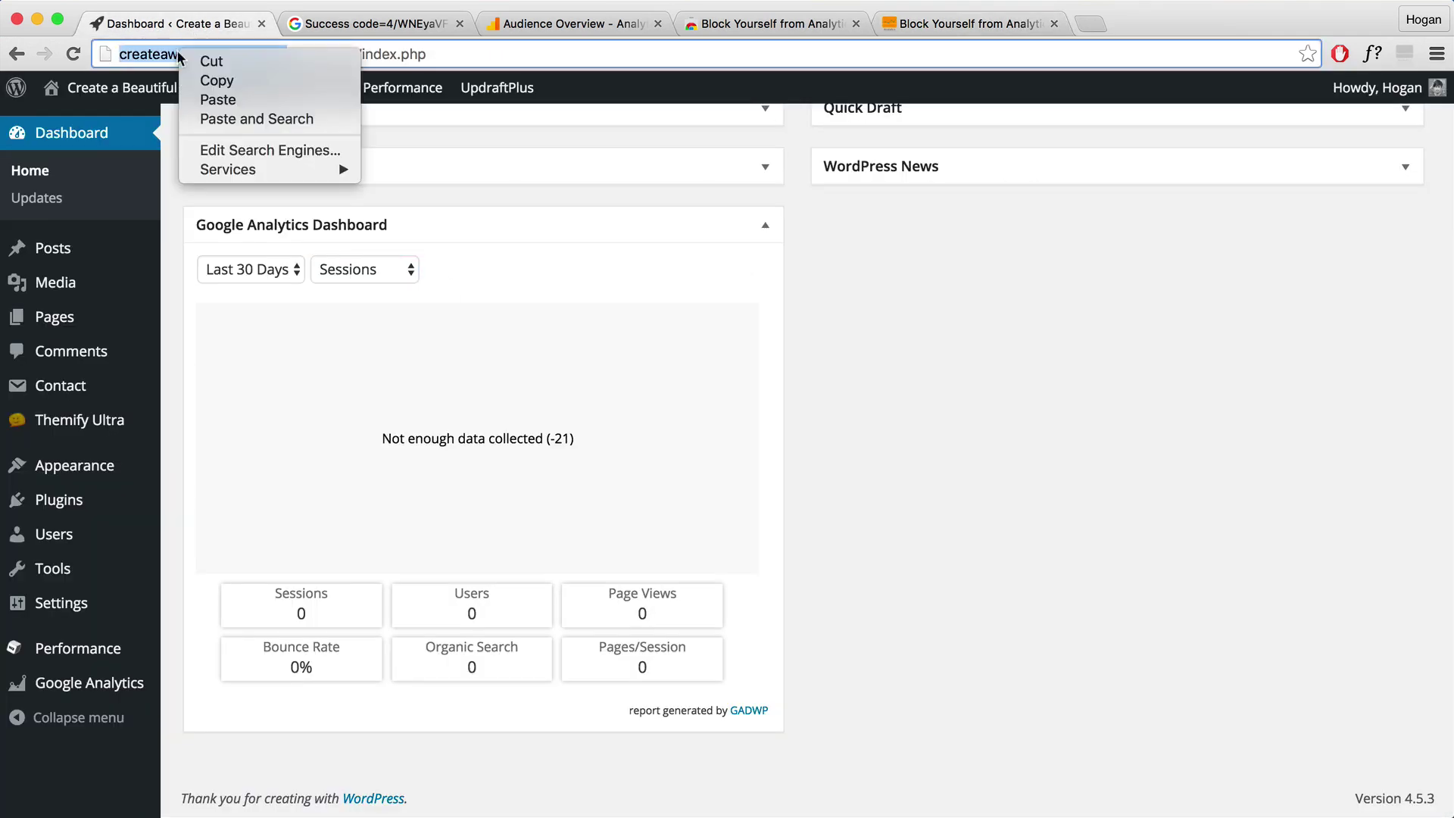
pyautogui.click(203, 85)
pyautogui.click(923, 22)
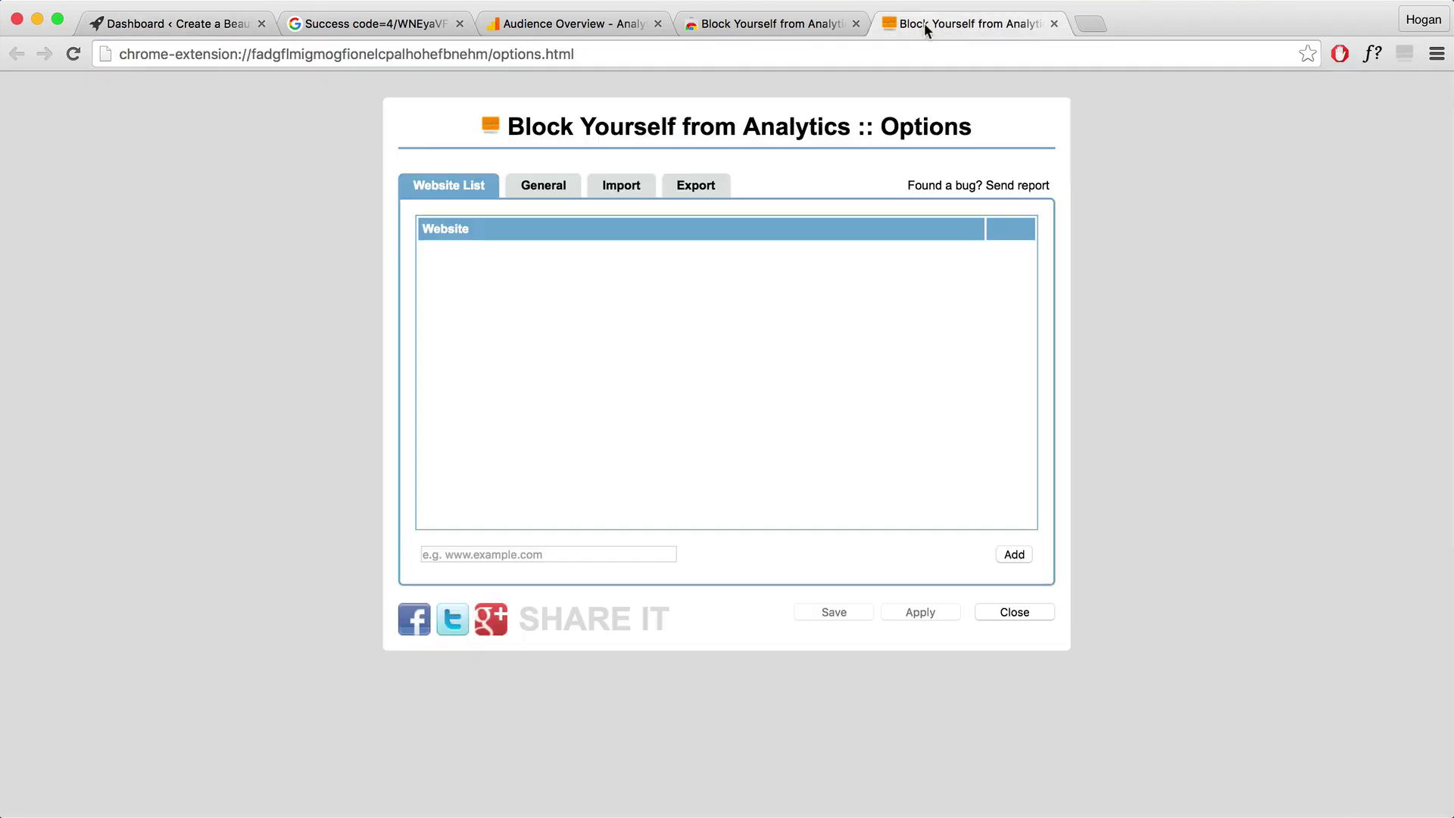
pyautogui.click(563, 555)
pyautogui.click(559, 573)
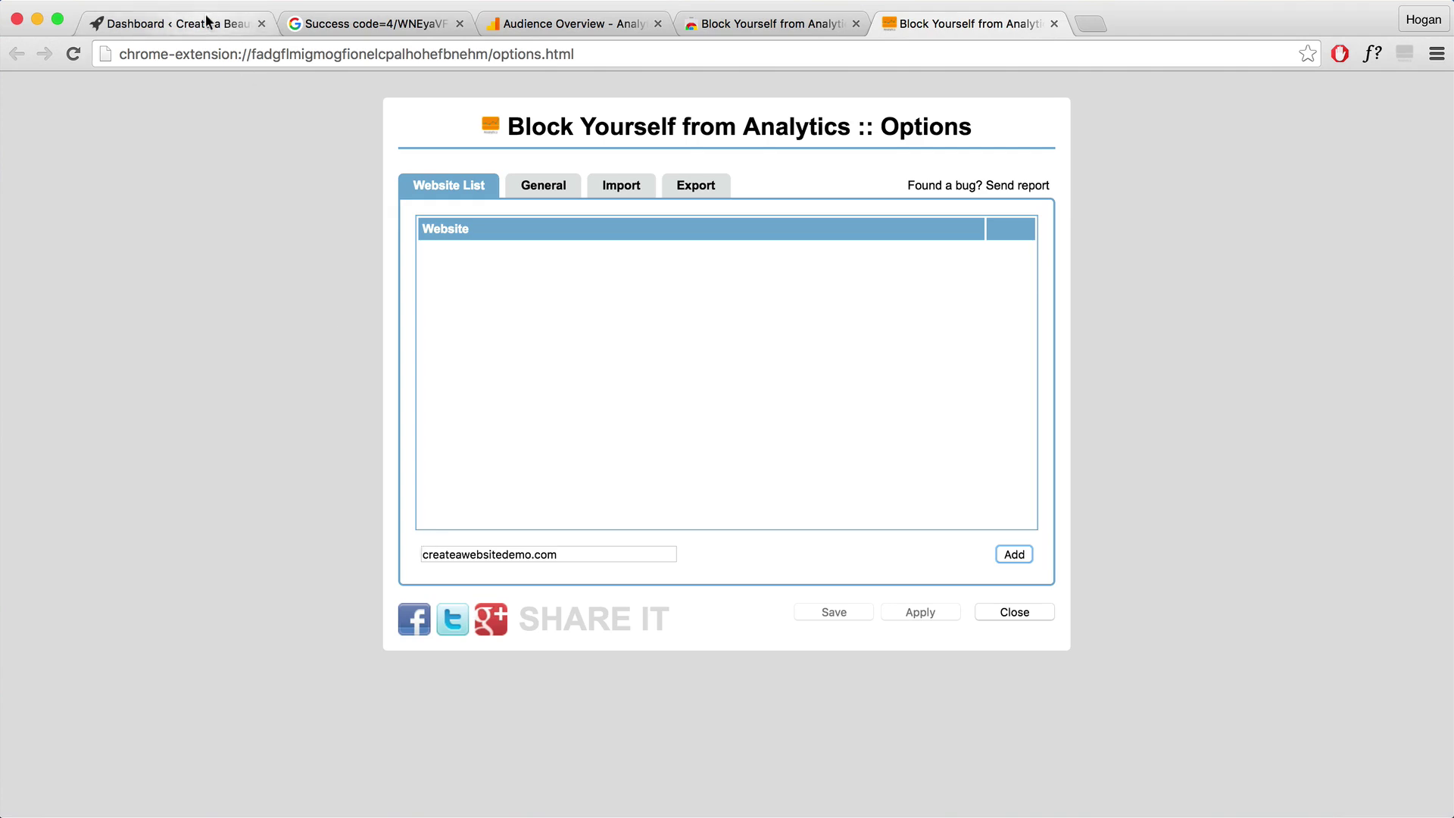
pyautogui.click(422, 554)
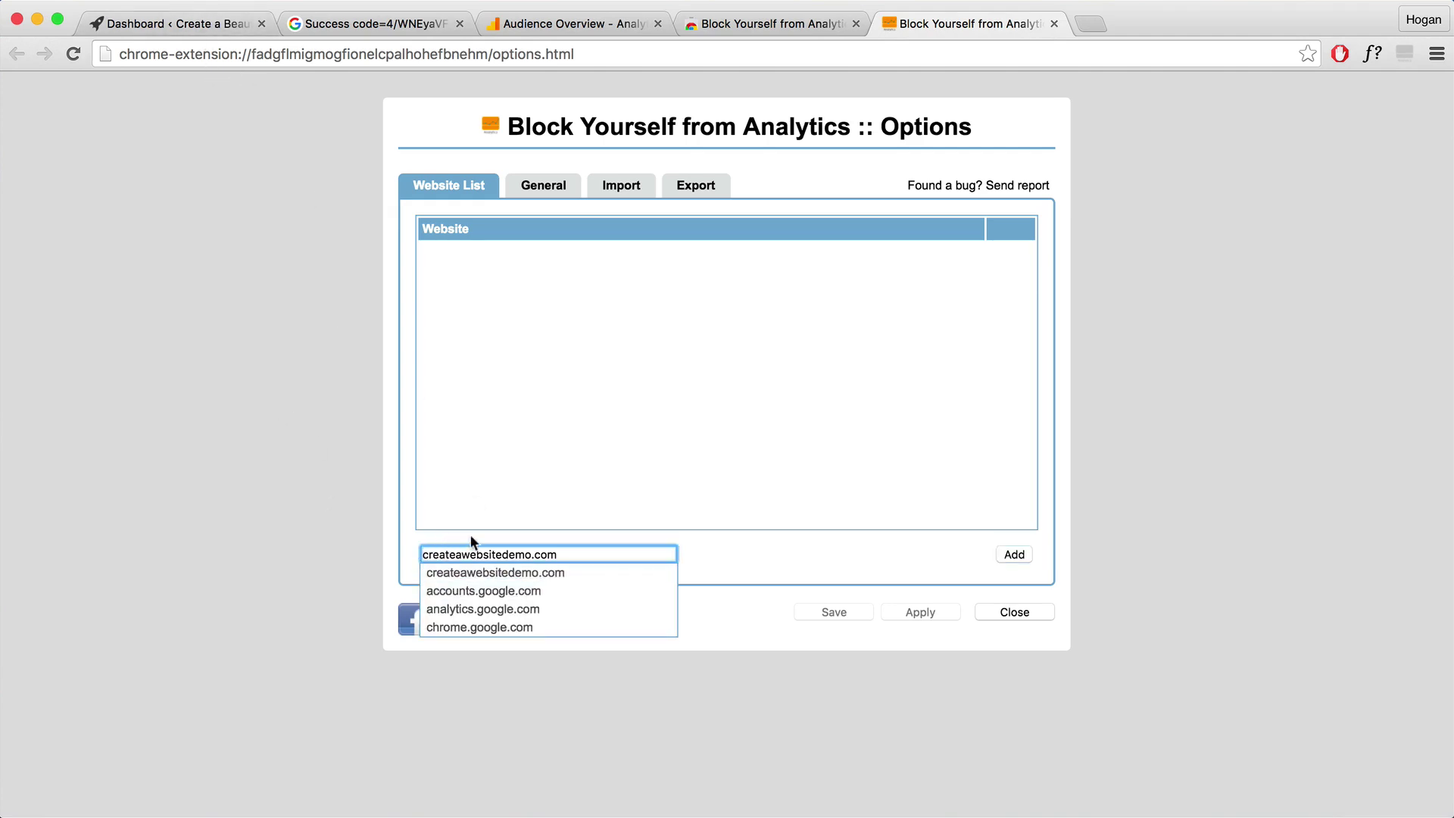
pyautogui.click(212, 31)
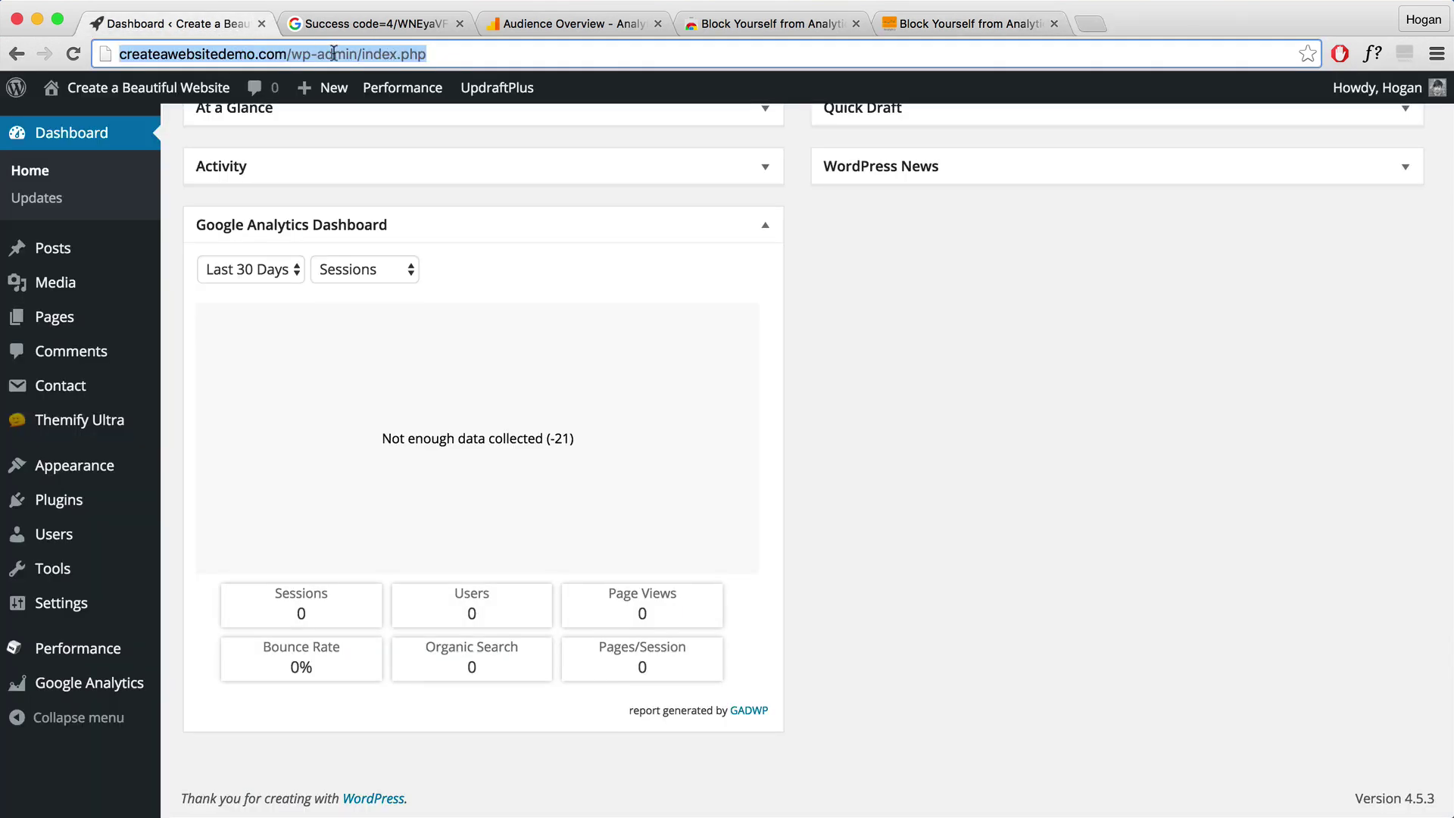
pyautogui.click(292, 54)
pyautogui.moveTo(240, 54); pyautogui.dragTo(118, 55)
pyautogui.rightClick(152, 47)
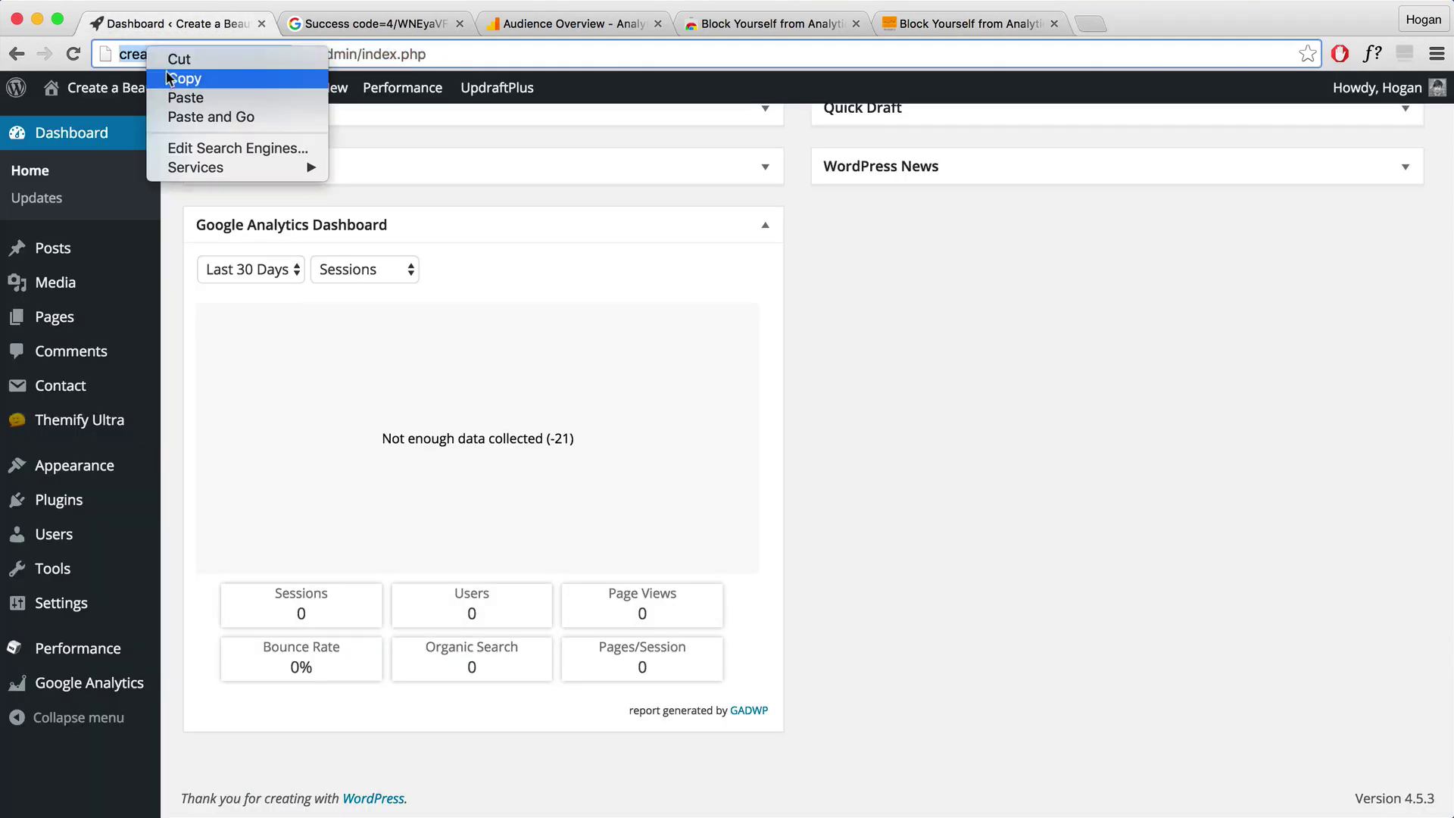
pyautogui.click(179, 71)
pyautogui.click(955, 24)
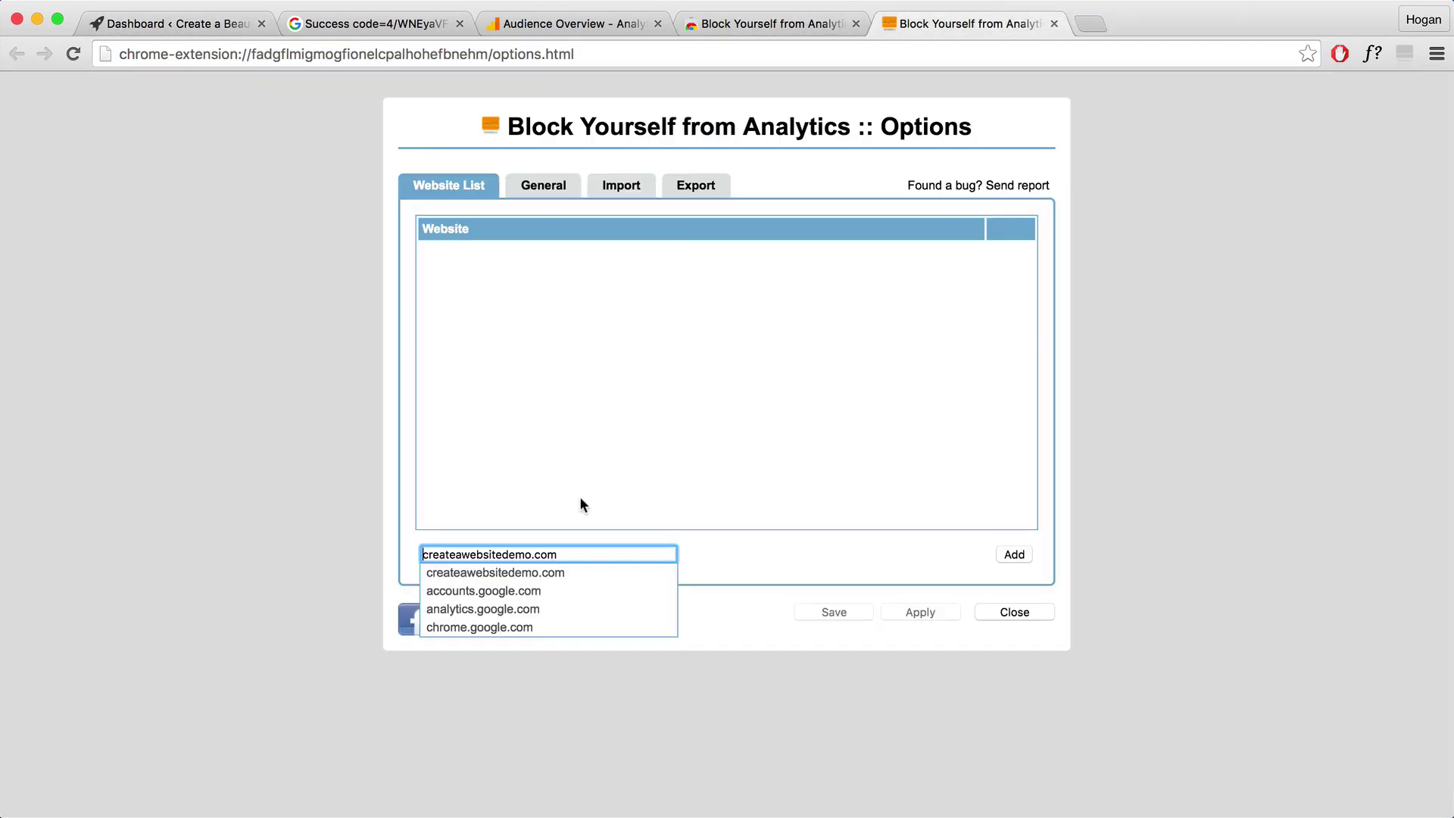
pyautogui.moveTo(586, 547); pyautogui.dragTo(223, 540)
pyautogui.press('super+v')
pyautogui.moveTo(456, 554); pyautogui.dragTo(358, 549)
pyautogui.press('BackSpace')
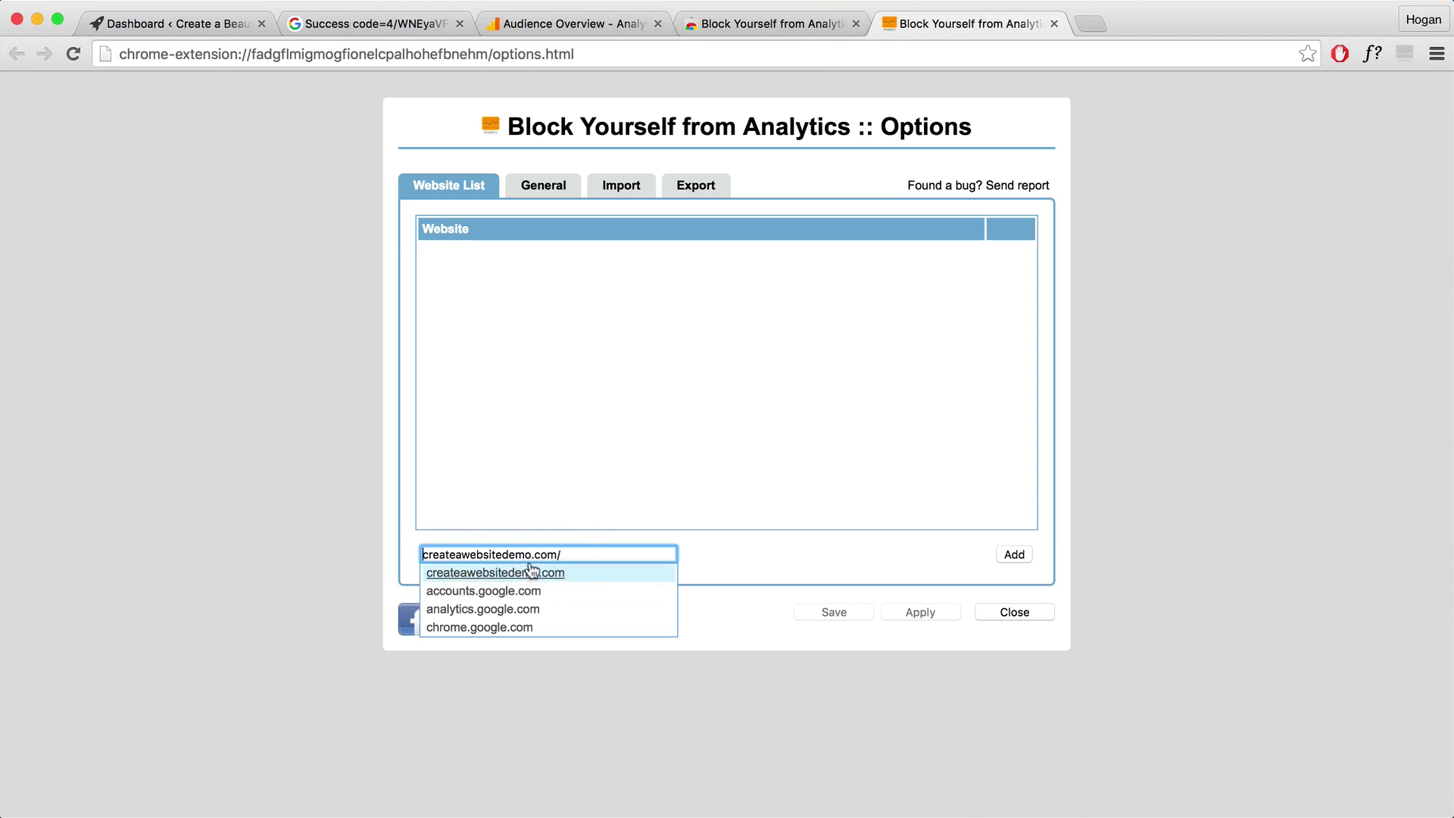
pyautogui.press('BackSpace')
pyautogui.click(733, 552)
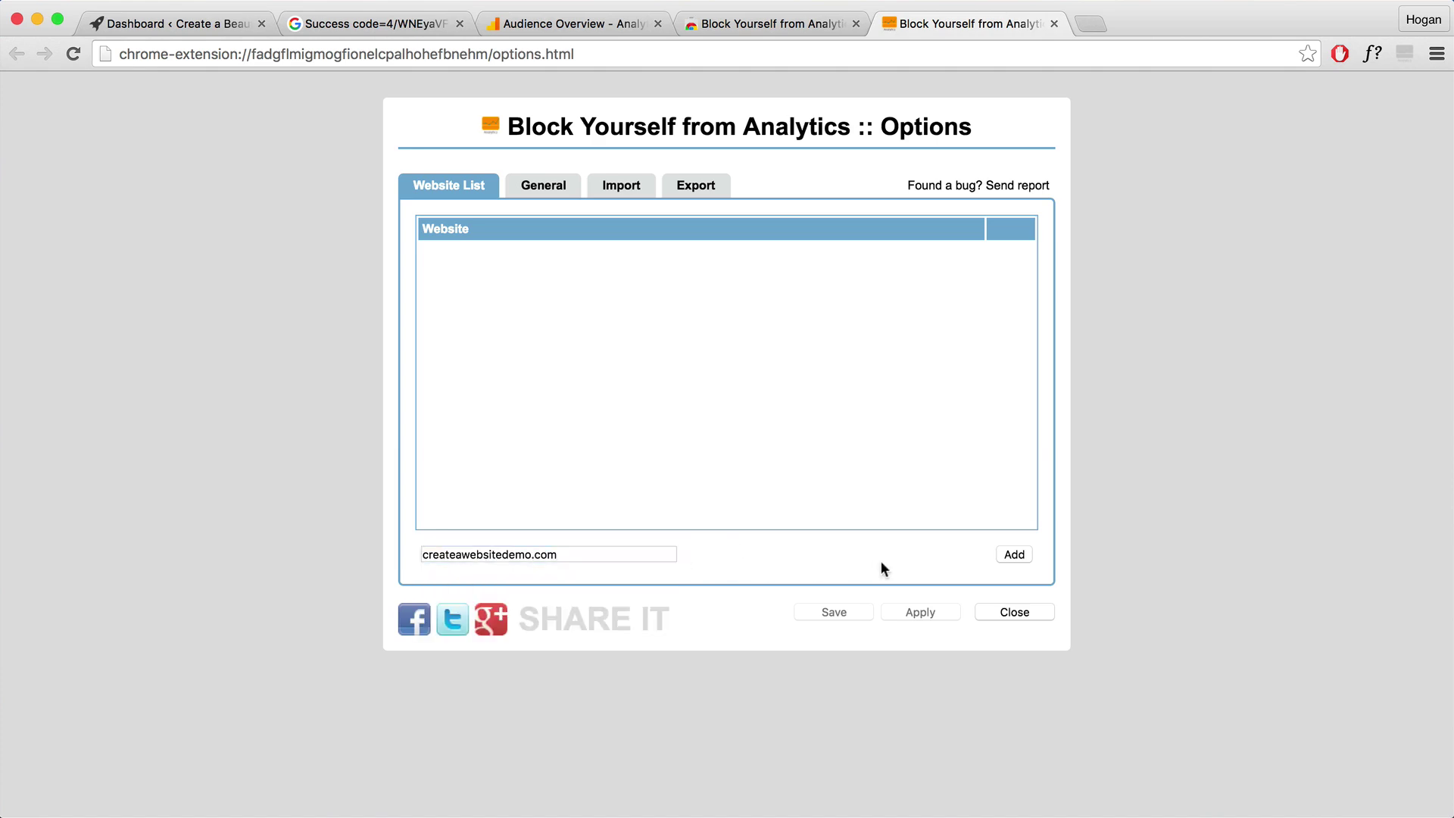
# Add createawebsitedemo.com to the blocked website list and apply the change.
pyautogui.click(998, 557)
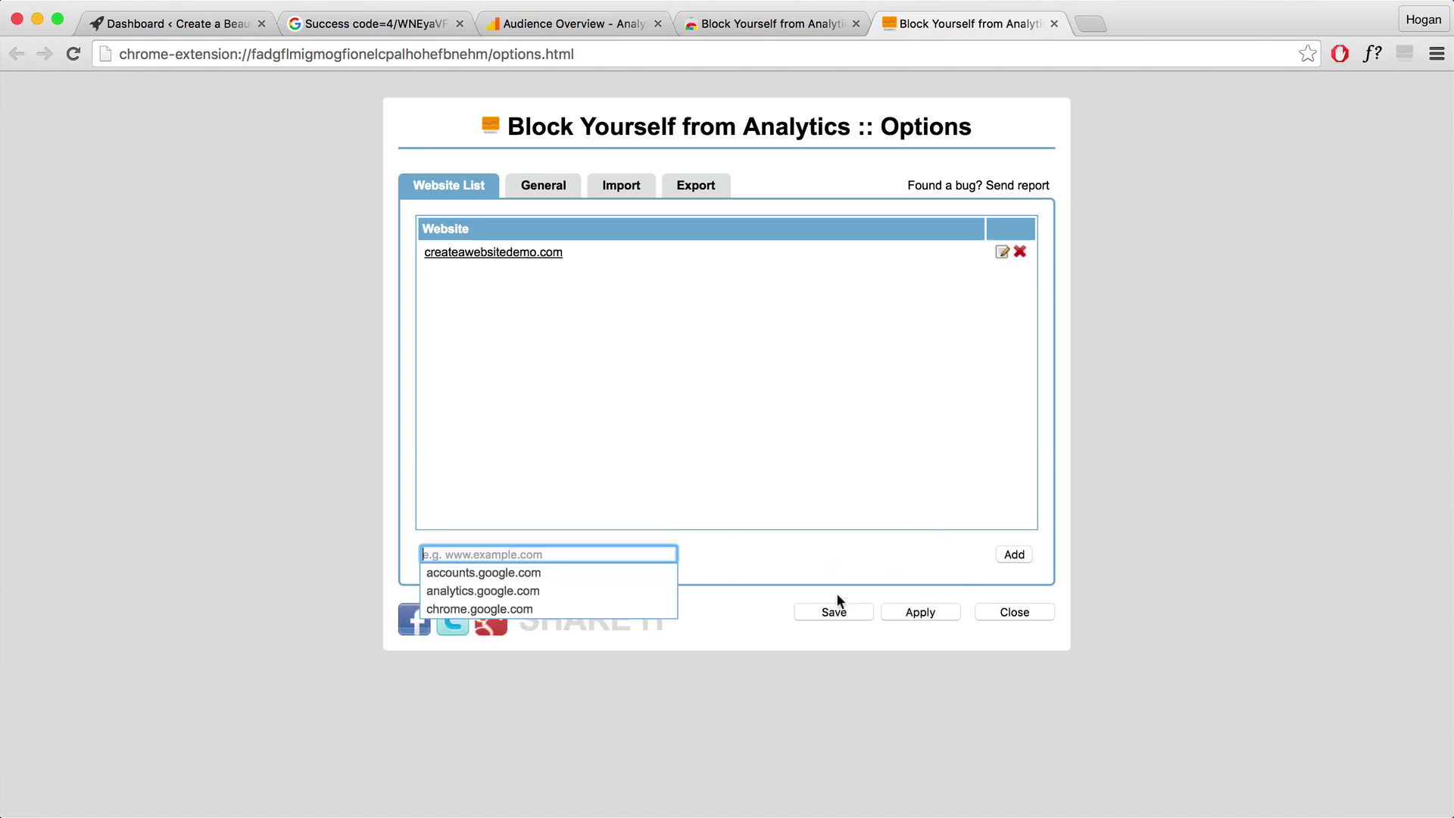
pyautogui.click(936, 613)
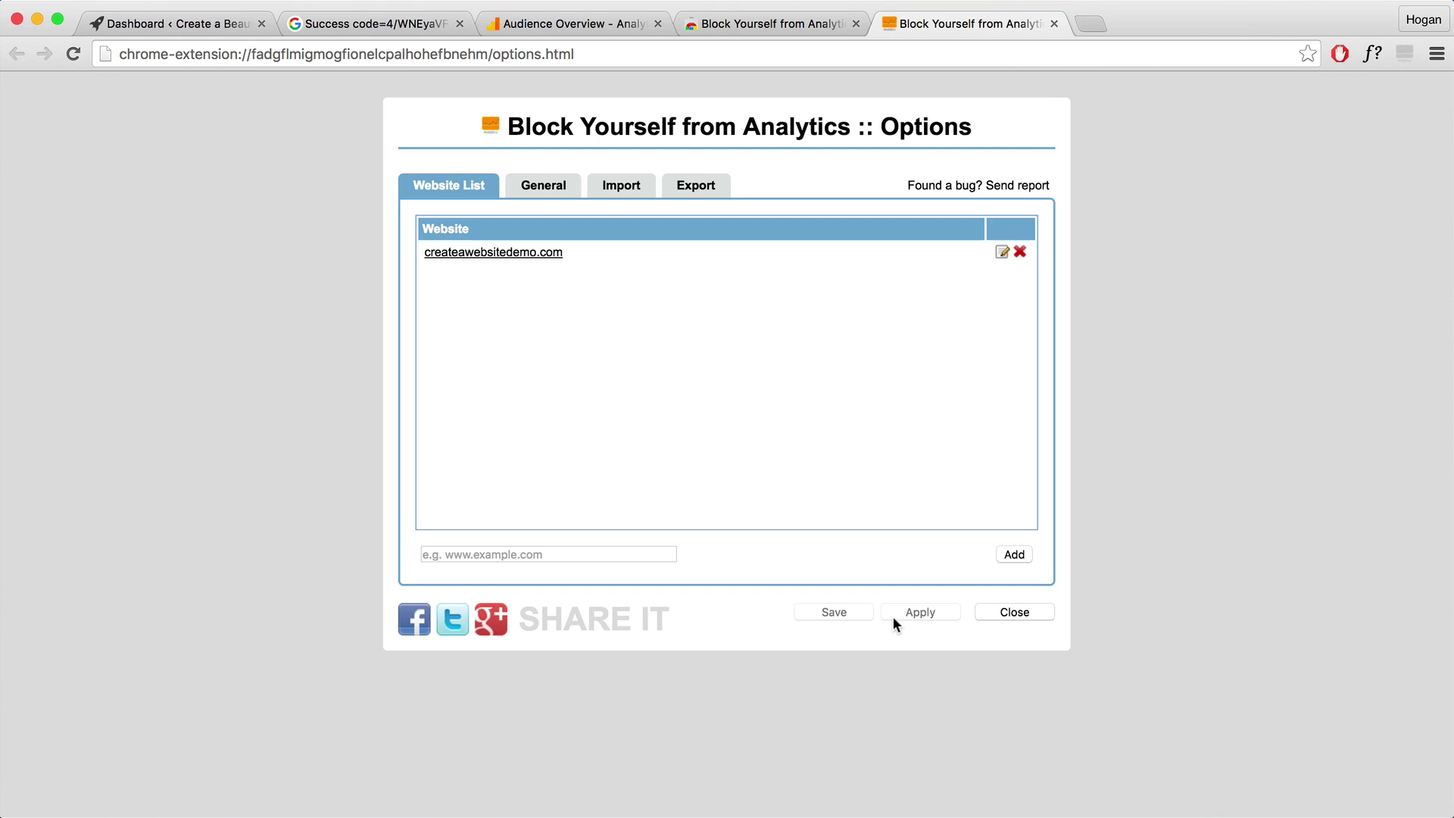
pyautogui.click(1011, 611)
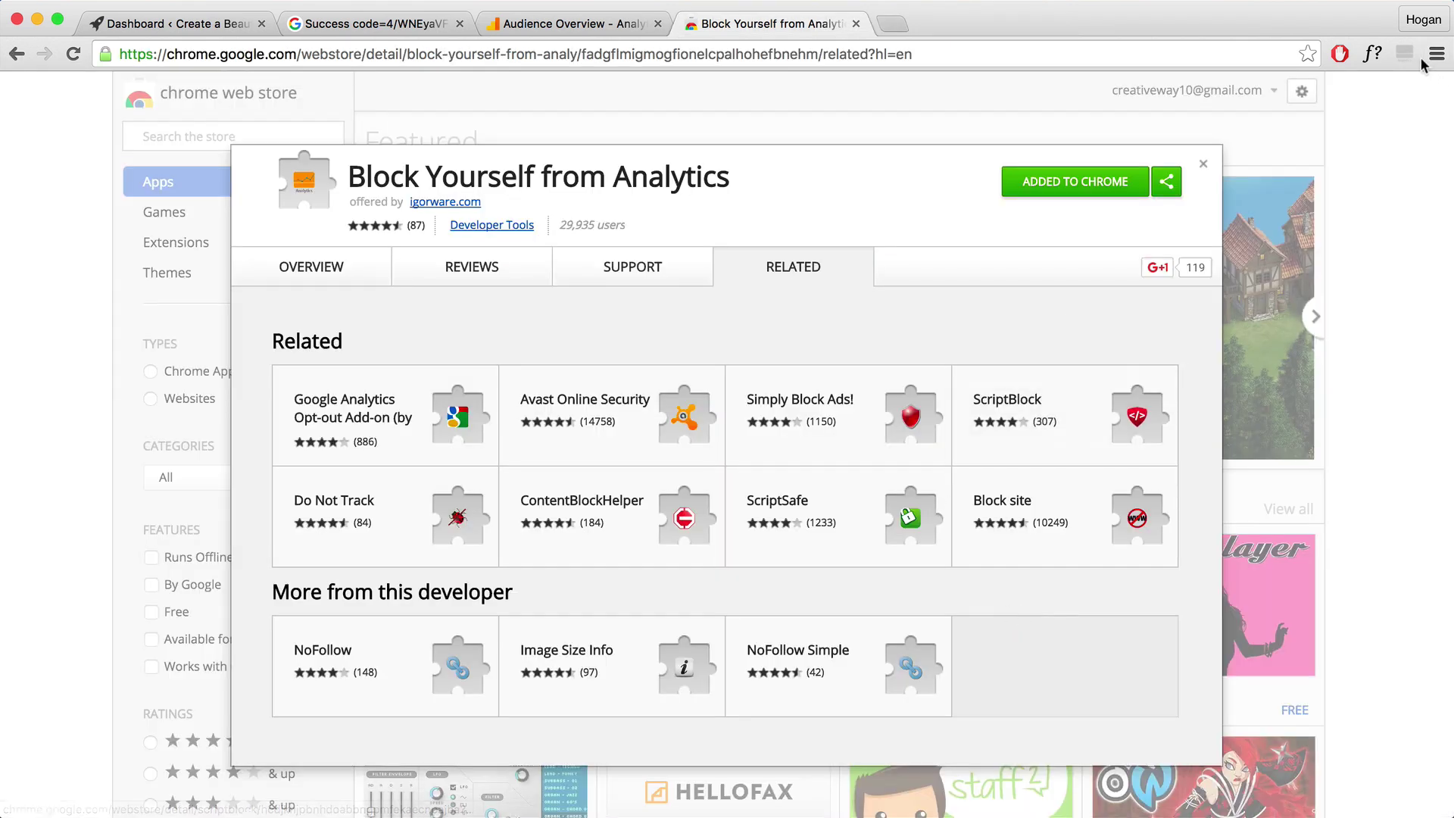
# Reopen the extension options to confirm the saved site, then return to the WordPress dashboard.
pyautogui.rightClick(1404, 53)
pyautogui.click(1427, 110)
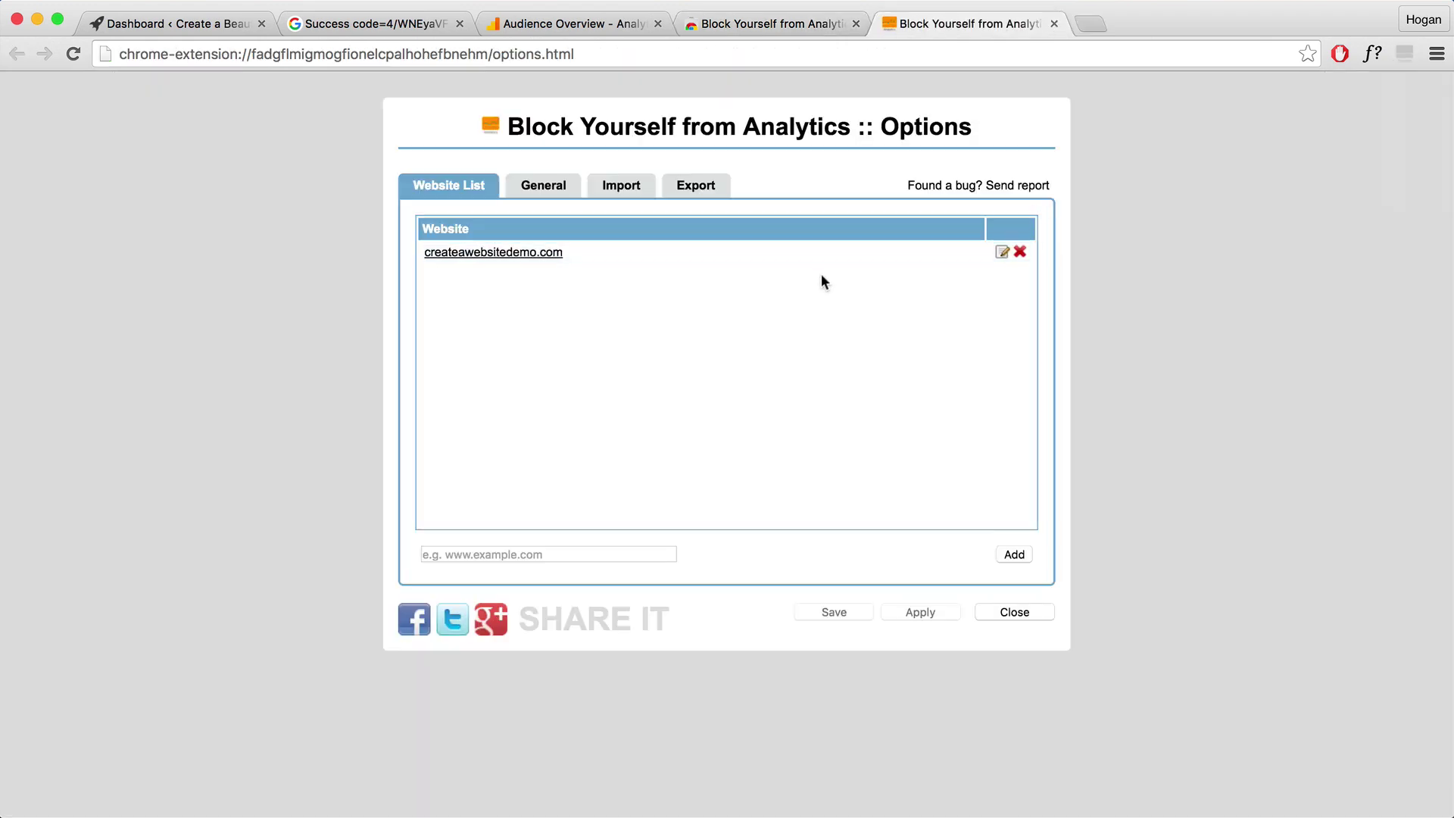
pyautogui.click(671, 255)
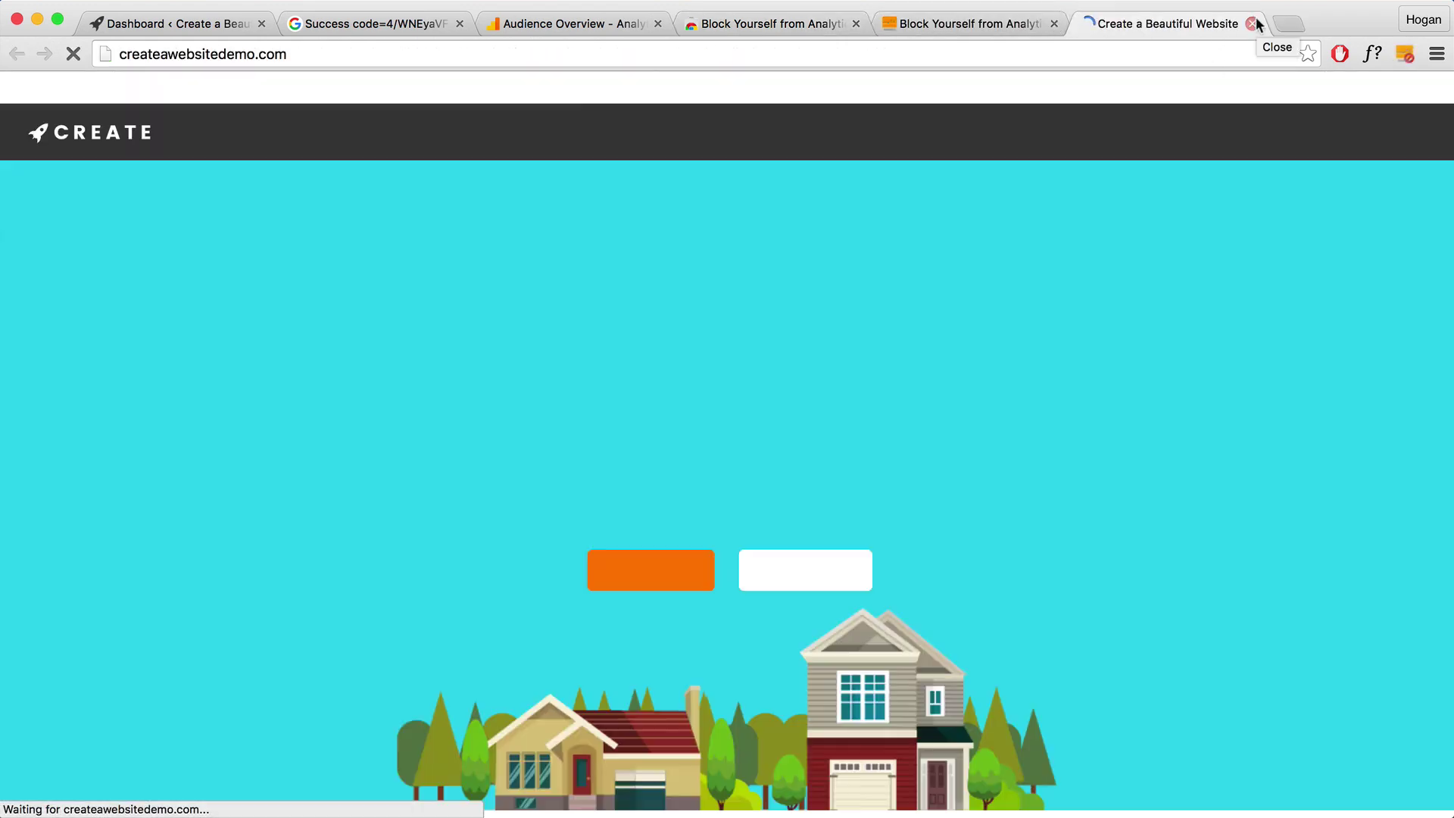
pyautogui.click(1253, 24)
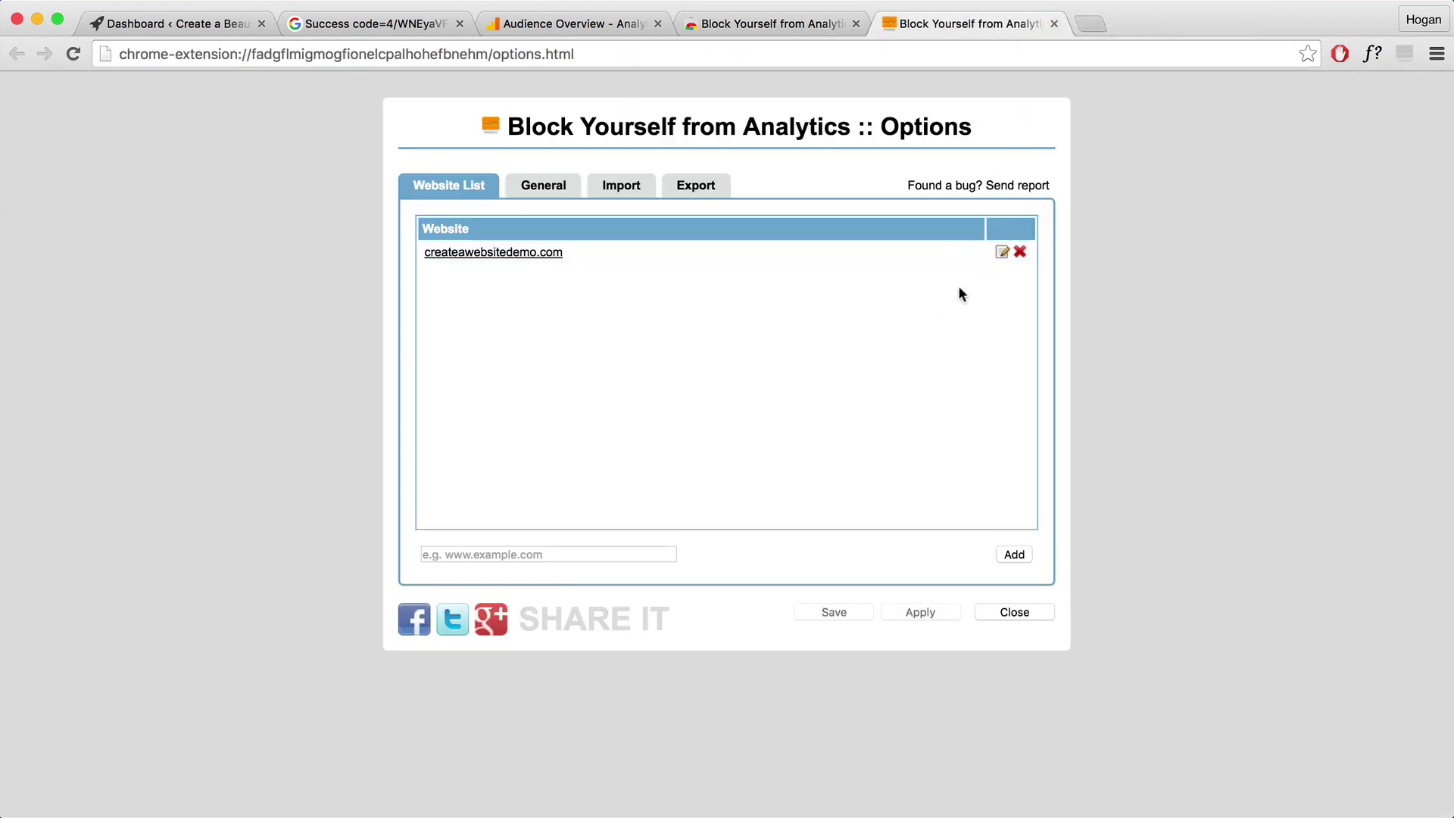
pyautogui.click(159, 23)
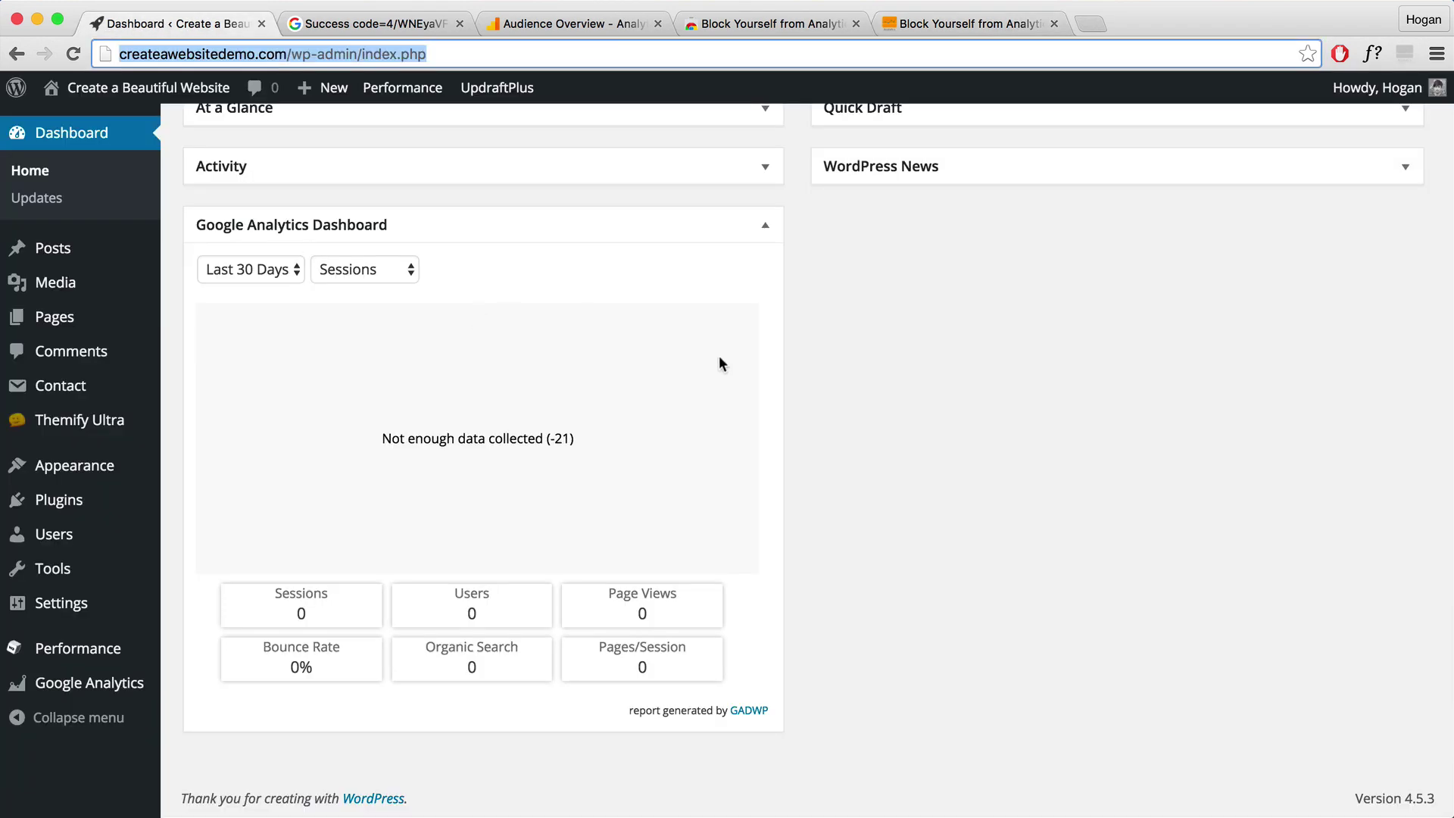